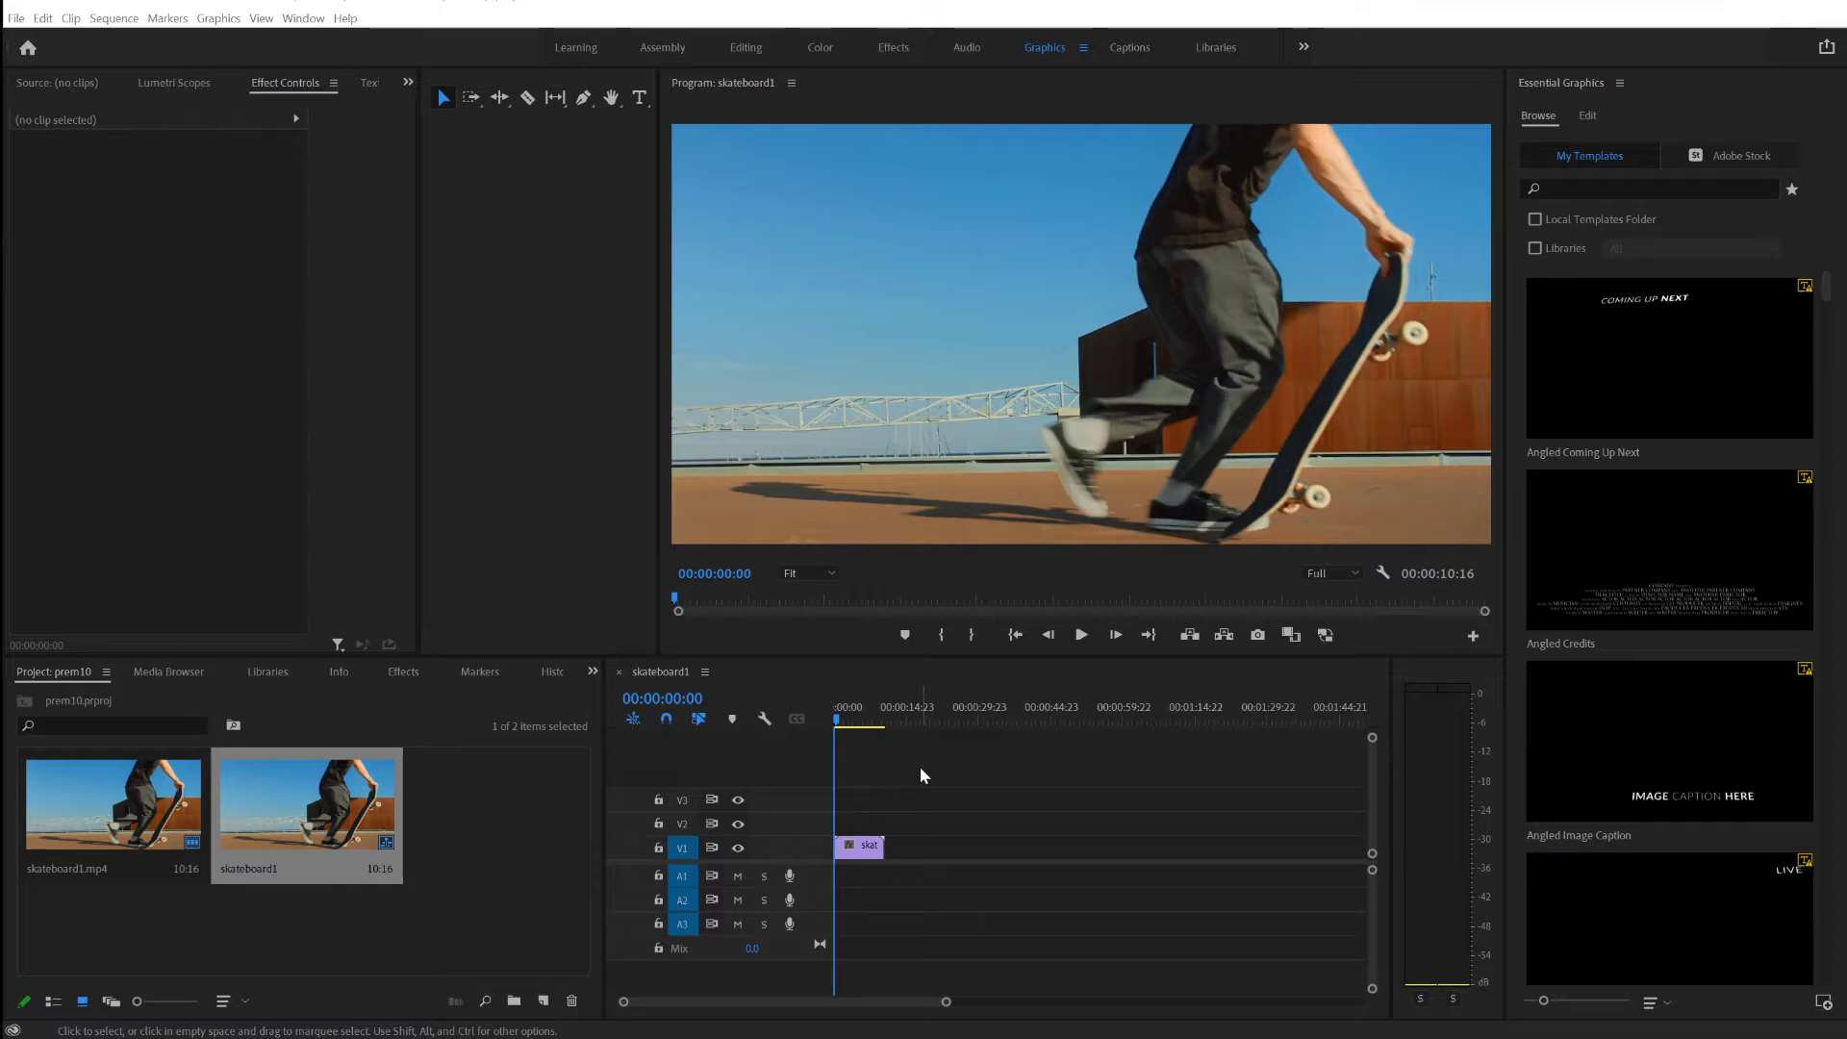
# Add a text title reading "Skateboard tricks" over the skateboard video with the playhead at 00:00:03:00.
pyautogui.click(850, 729)
pyautogui.moveTo(851, 728); pyautogui.dragTo(854, 725)
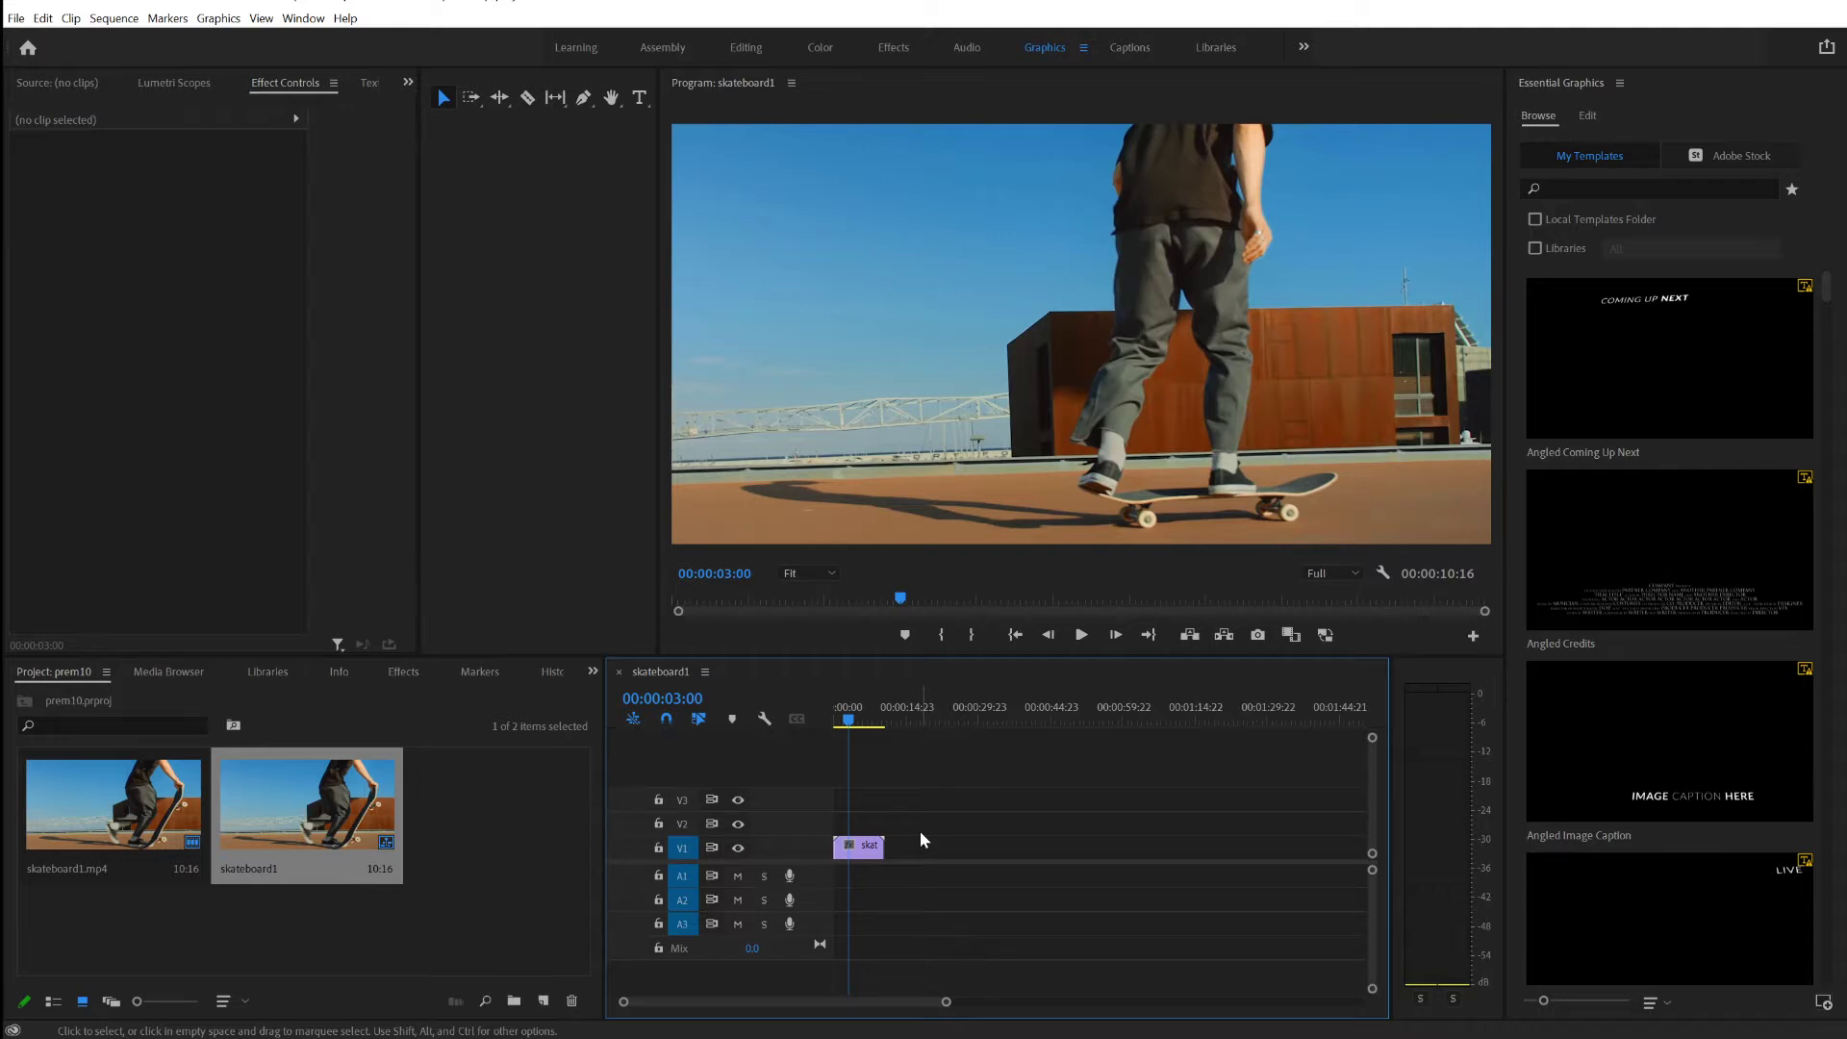
pyautogui.click(639, 97)
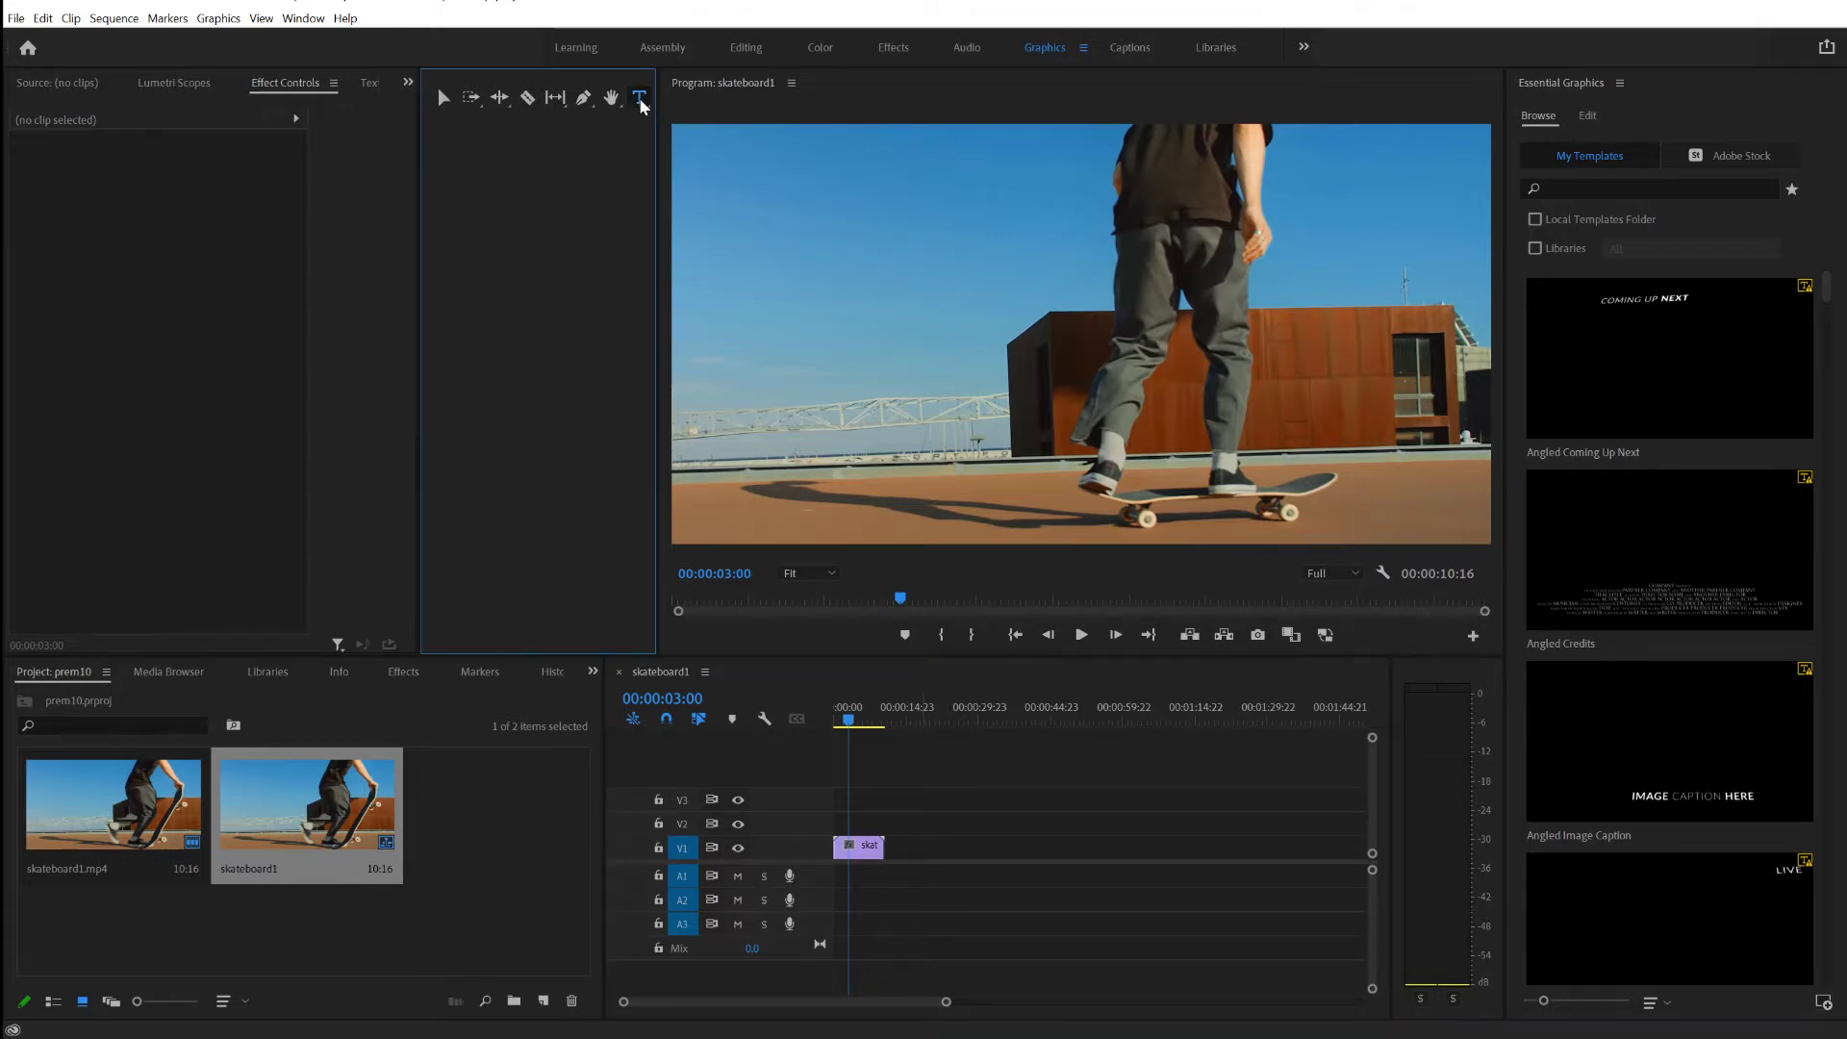
pyautogui.click(817, 342)
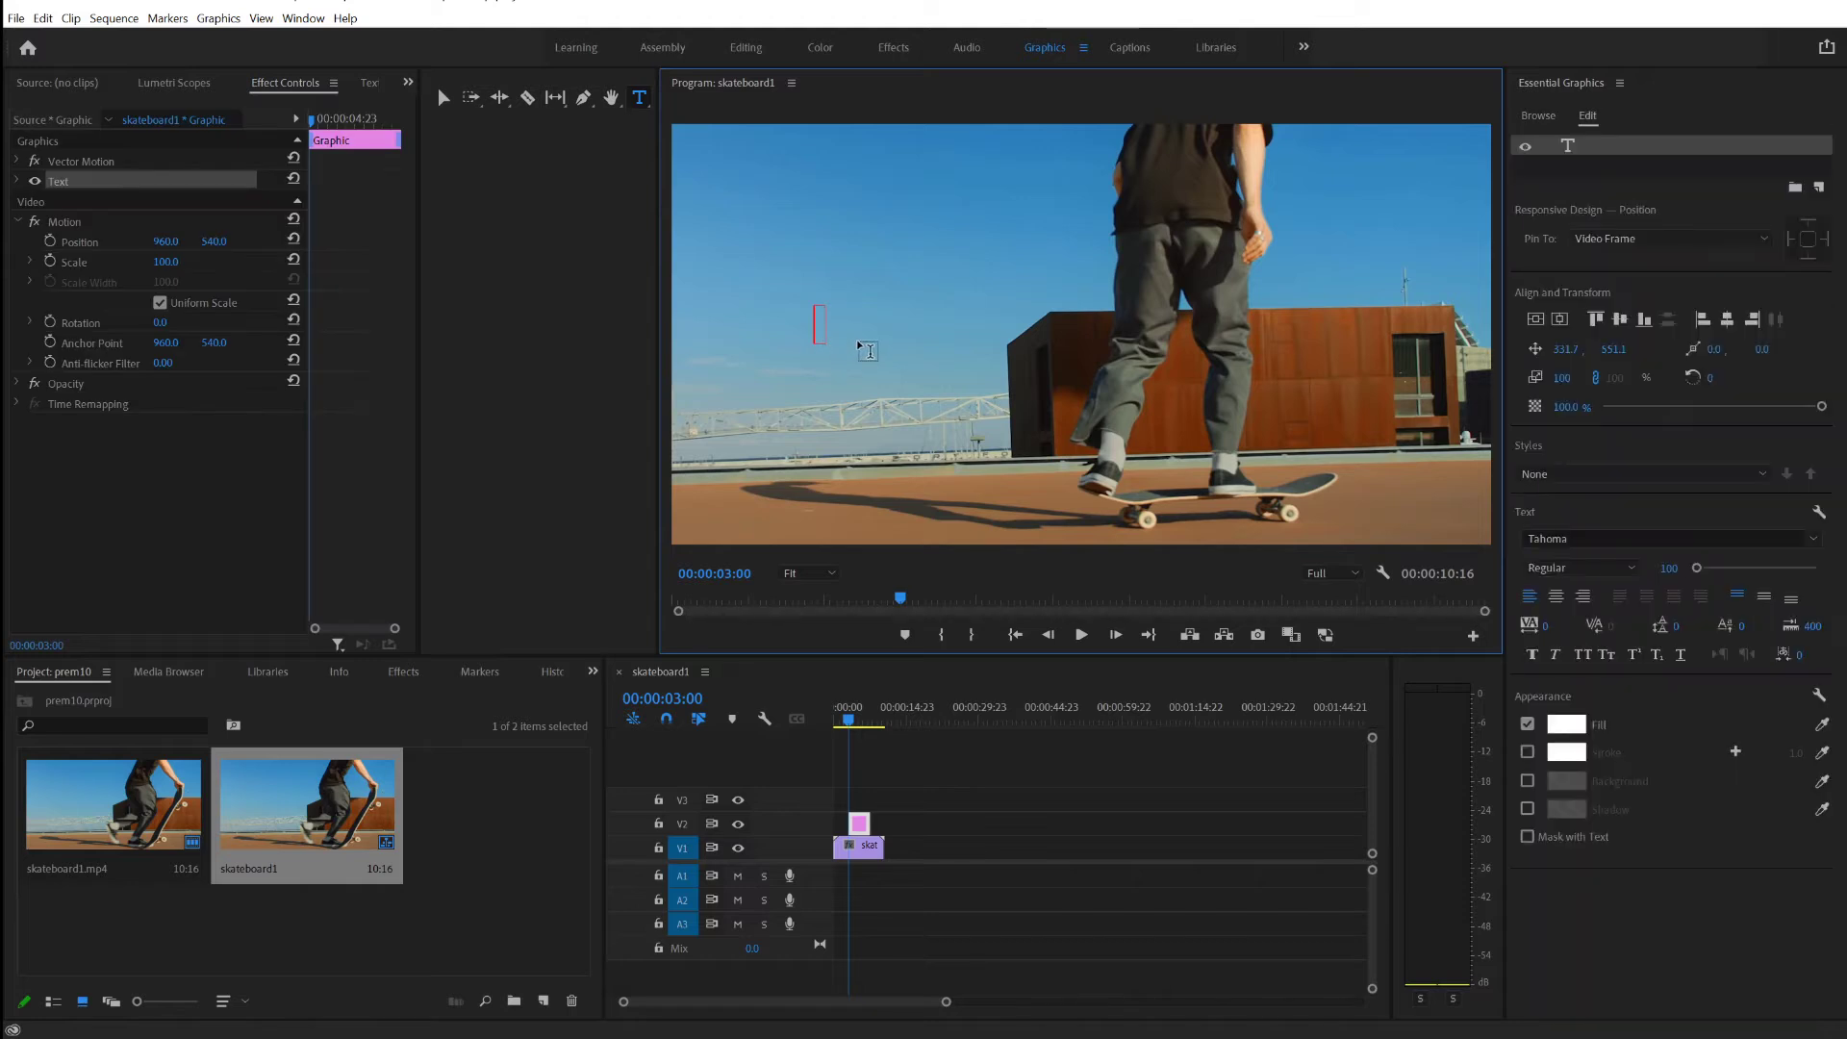
pyautogui.write('Skateba')
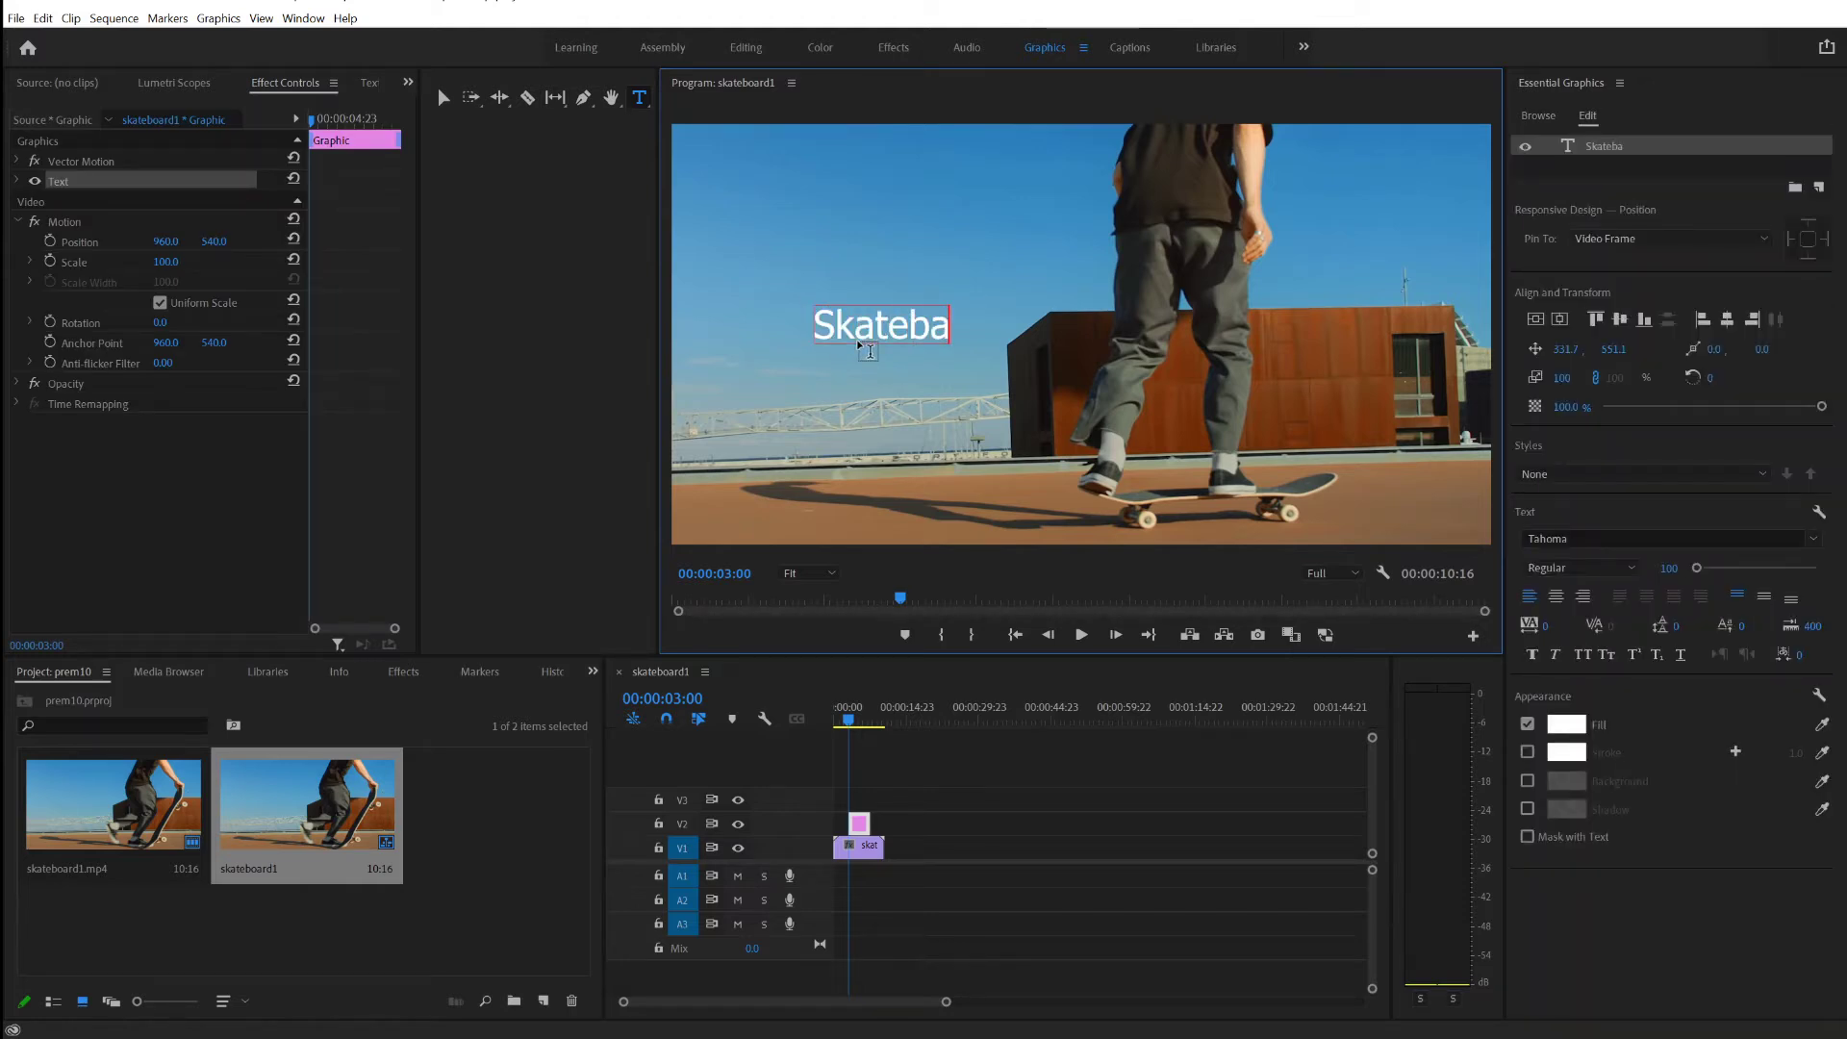
pyautogui.press('BackSpace')
pyautogui.write('oard trick')
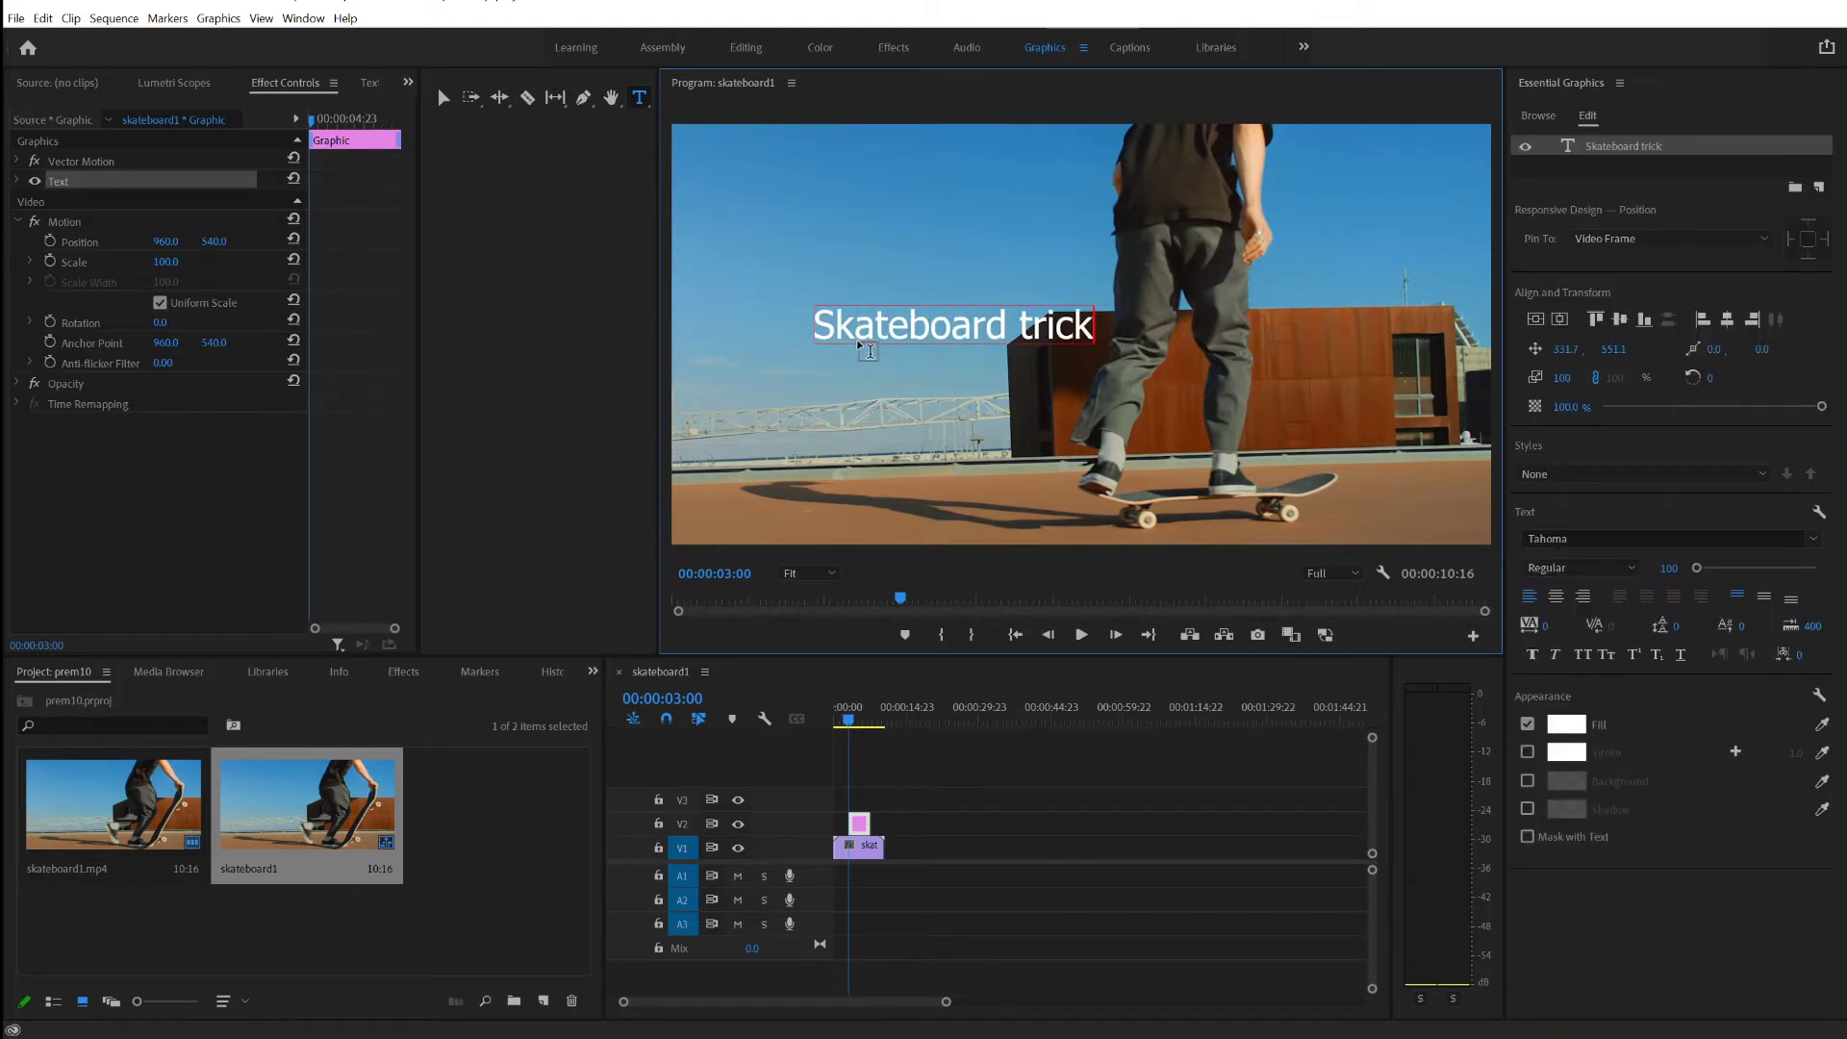
pyautogui.write('s')
pyautogui.click(443, 97)
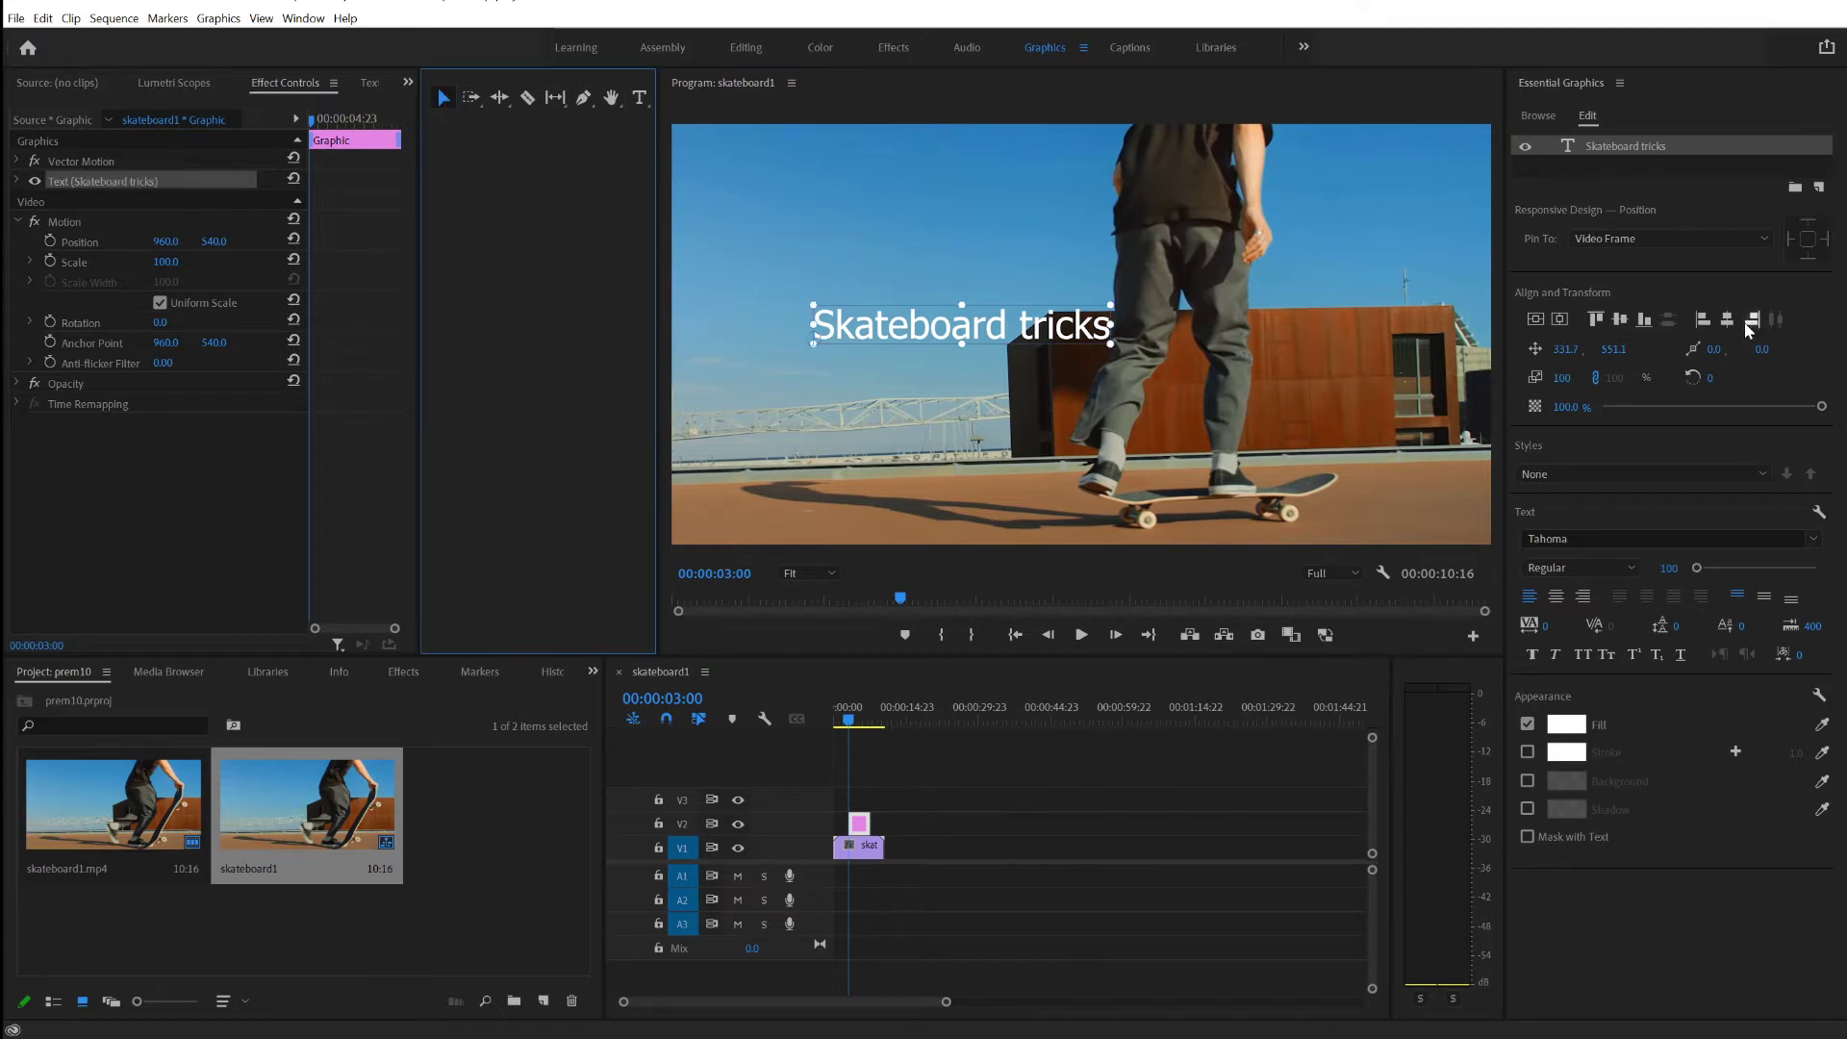
# Center the title horizontally in the frame and move it down to a vertical position of about 979.
pyautogui.click(1728, 319)
pyautogui.moveTo(1172, 339); pyautogui.dragTo(1172, 511)
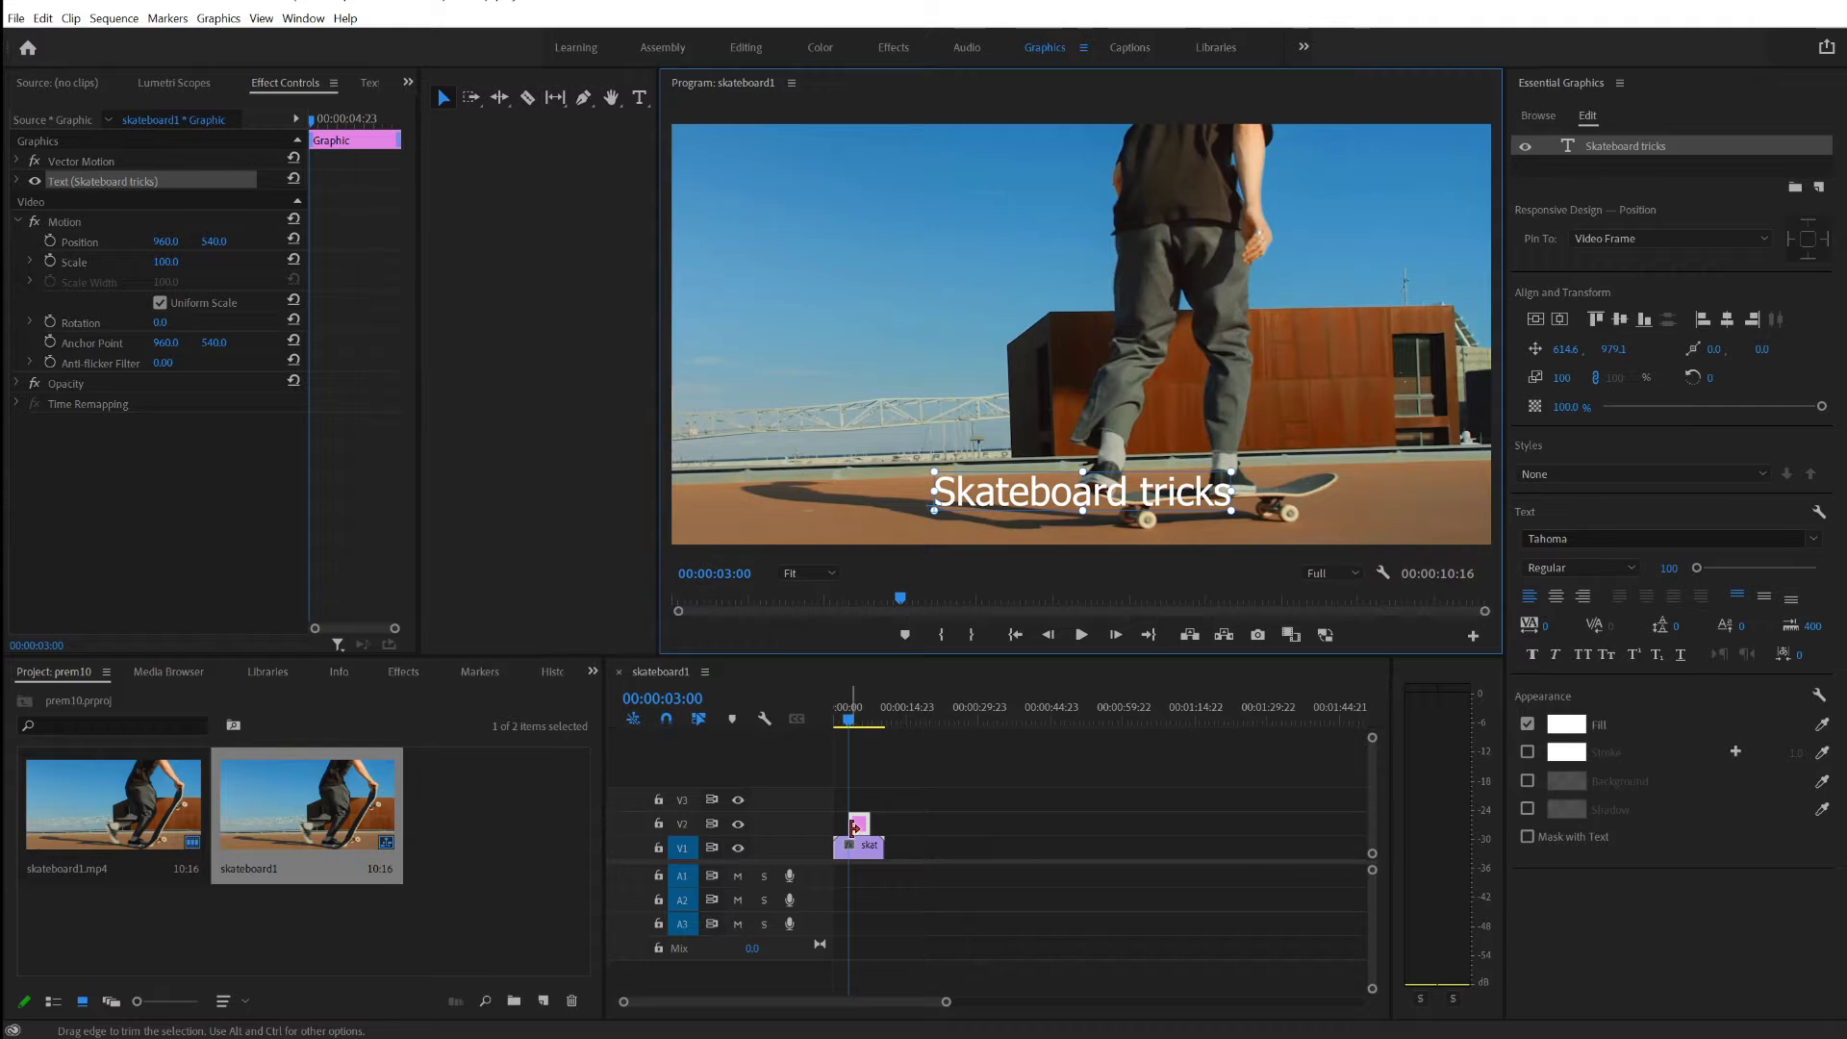
# Extend the title clip on V2 across the full length of the skateboard clip and play the sequence from the start.
pyautogui.moveTo(856, 828); pyautogui.dragTo(834, 826)
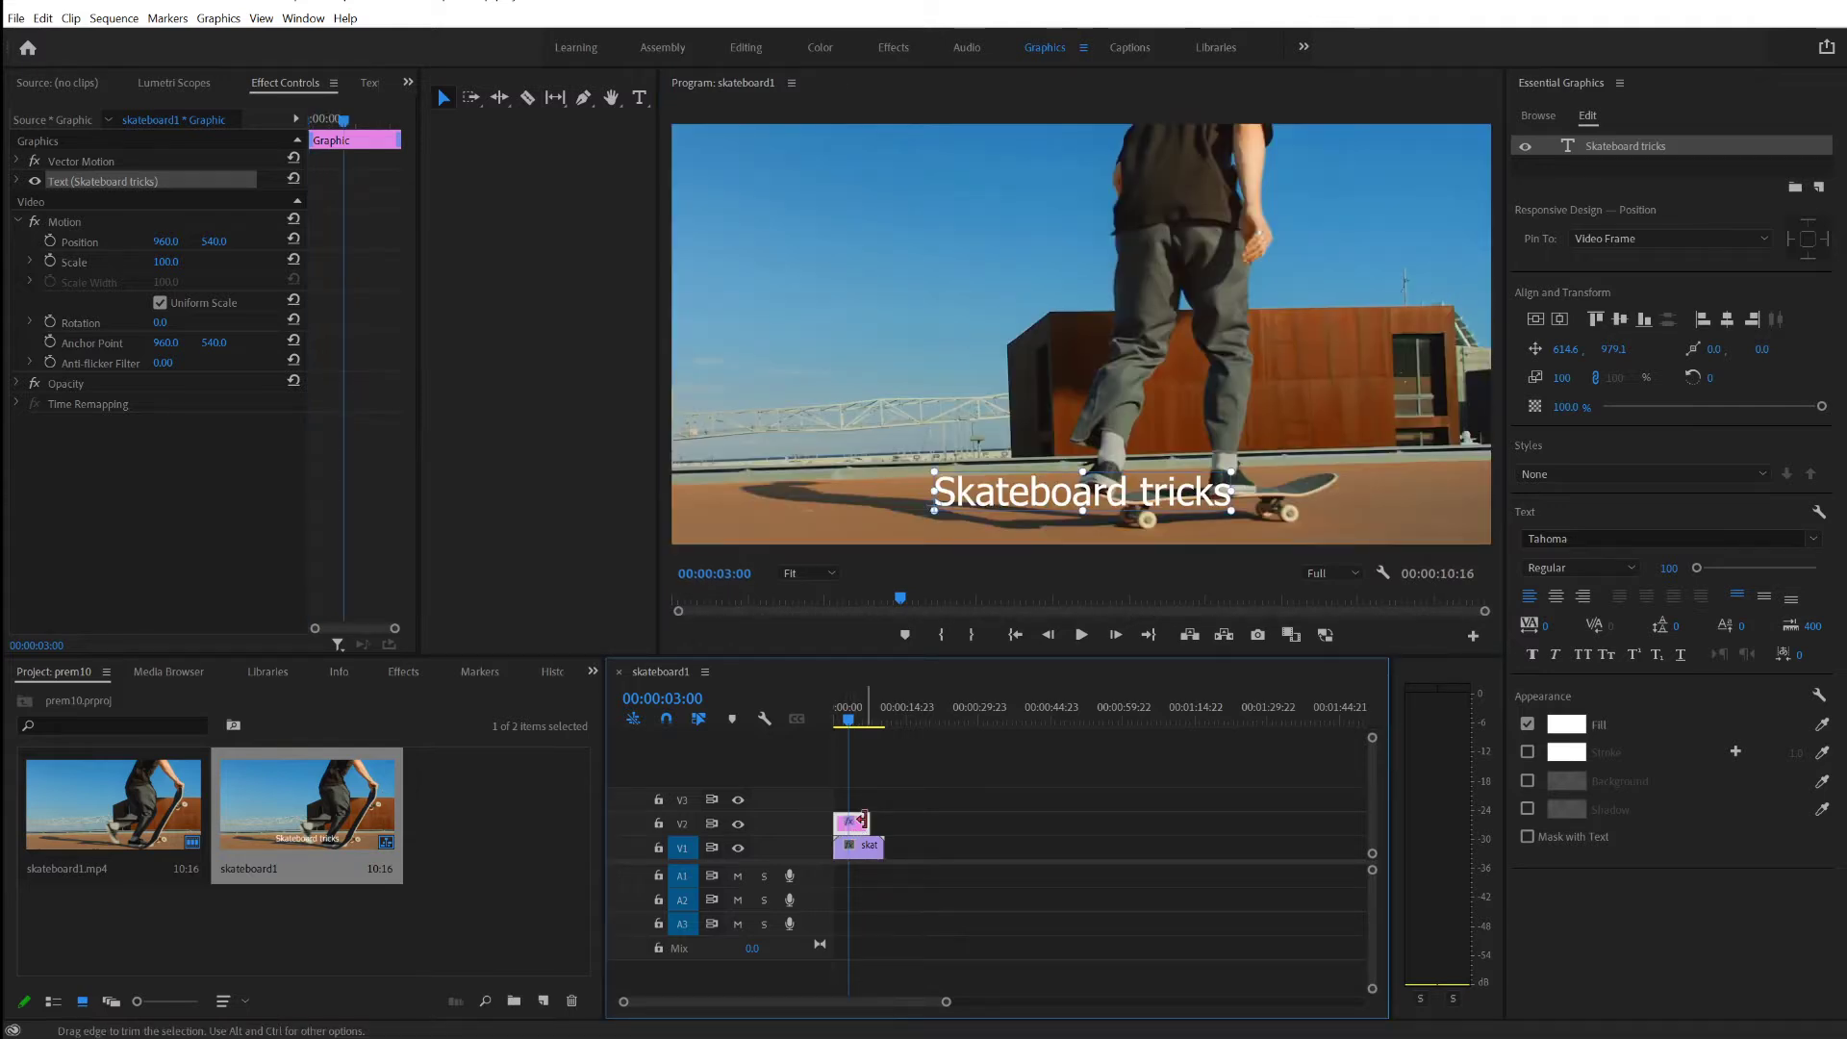
pyautogui.press('Home')
pyautogui.press('space')
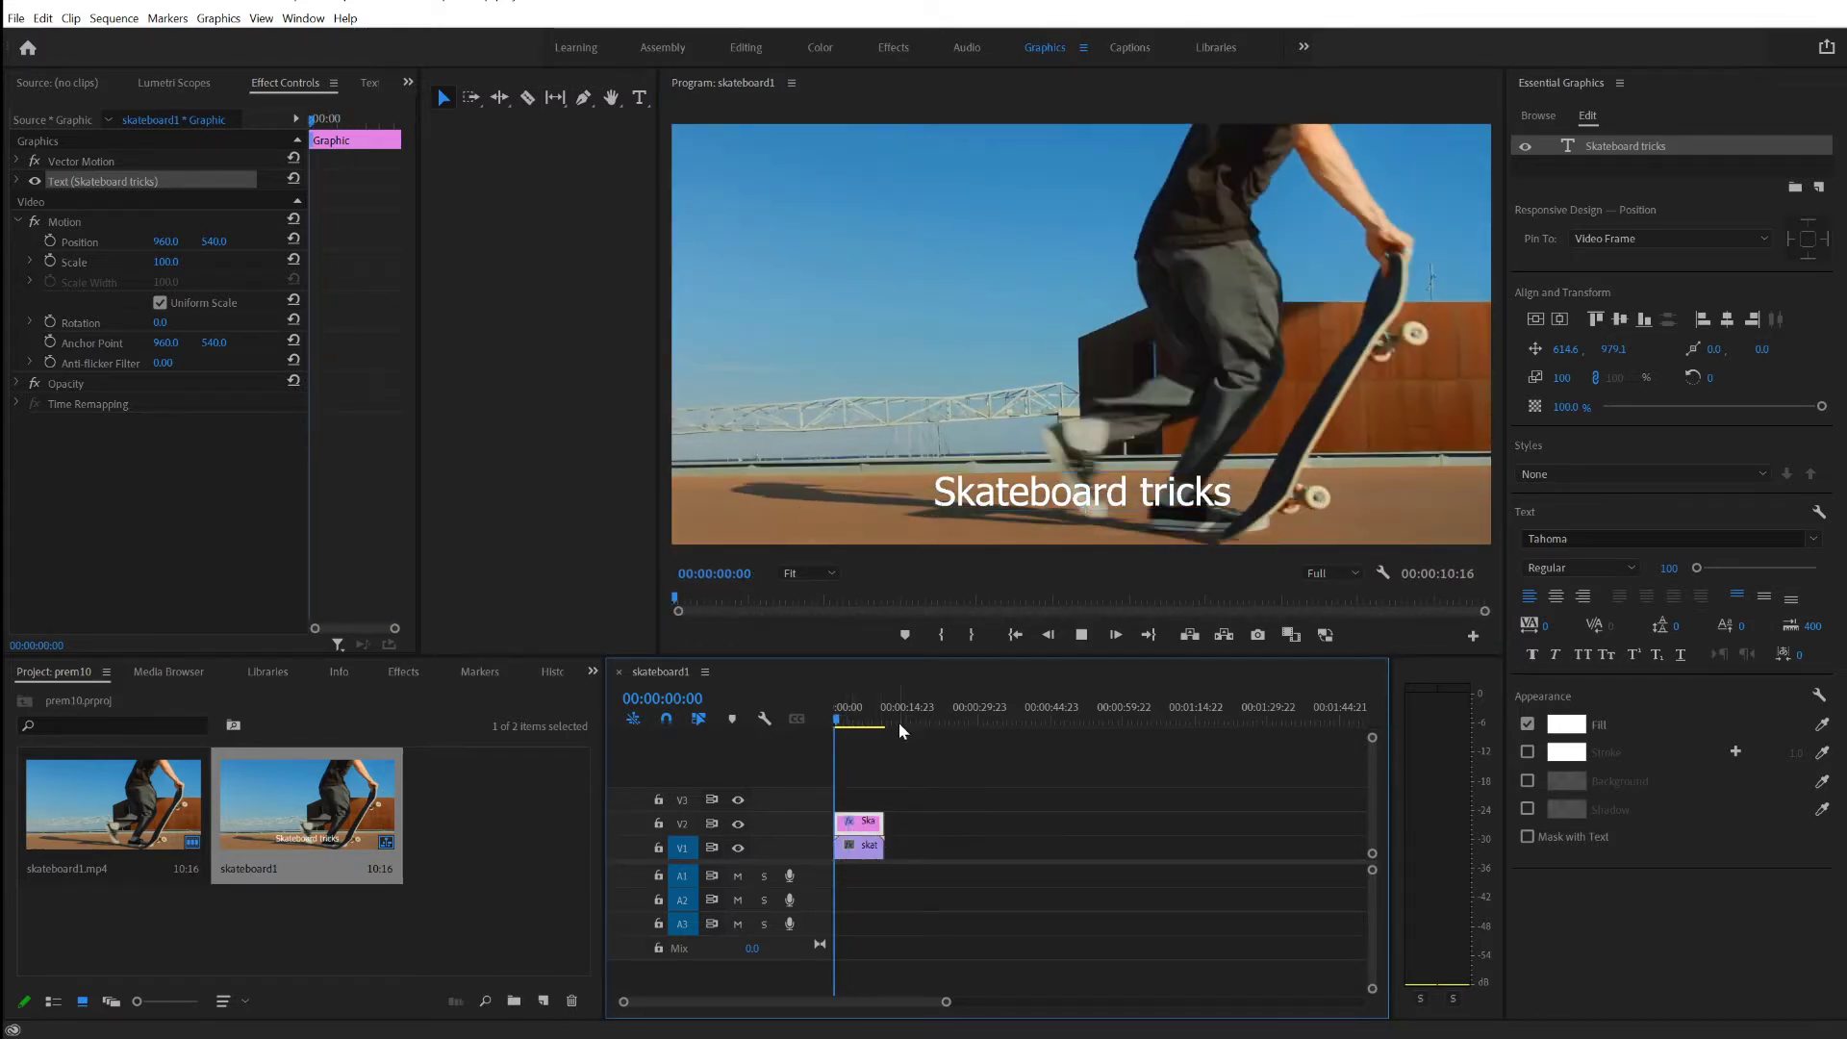
# Capitalize the second word of the title so it reads "Skateboard Tricks".
pyautogui.click(1170, 496)
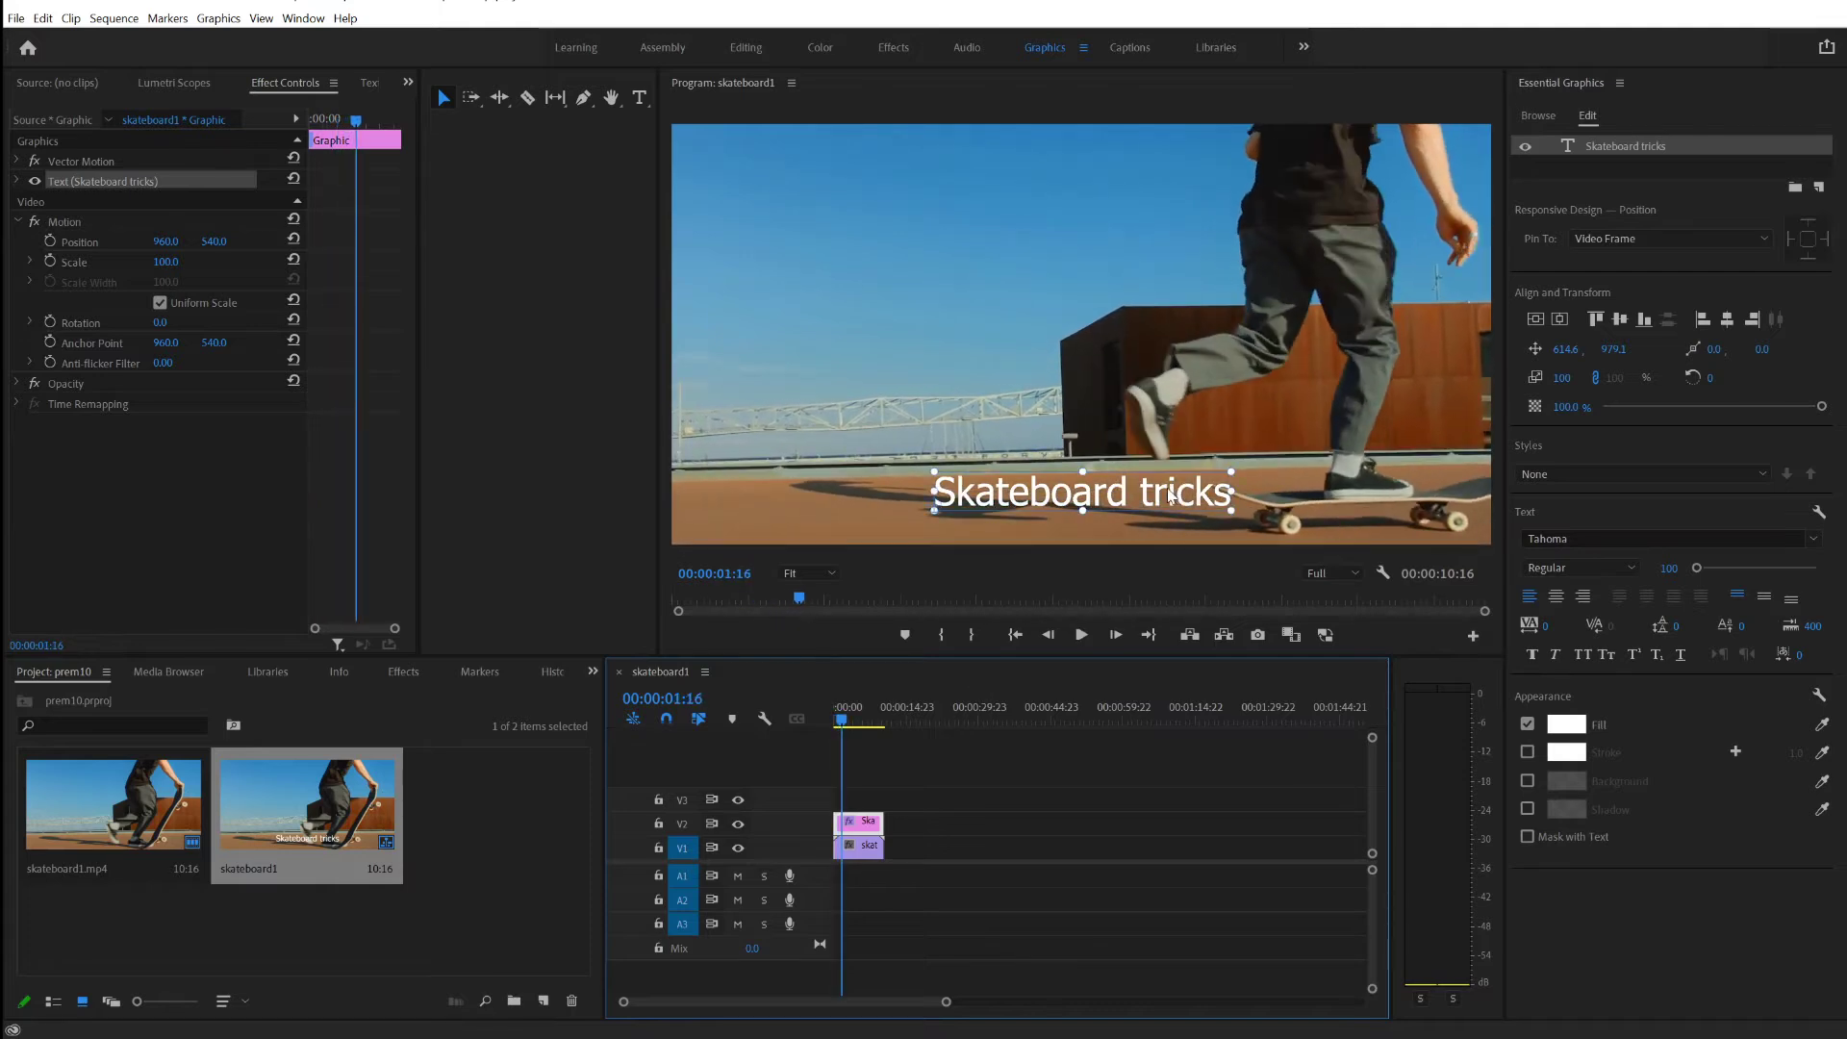
pyautogui.doubleClick(1171, 493)
pyautogui.click(1173, 486)
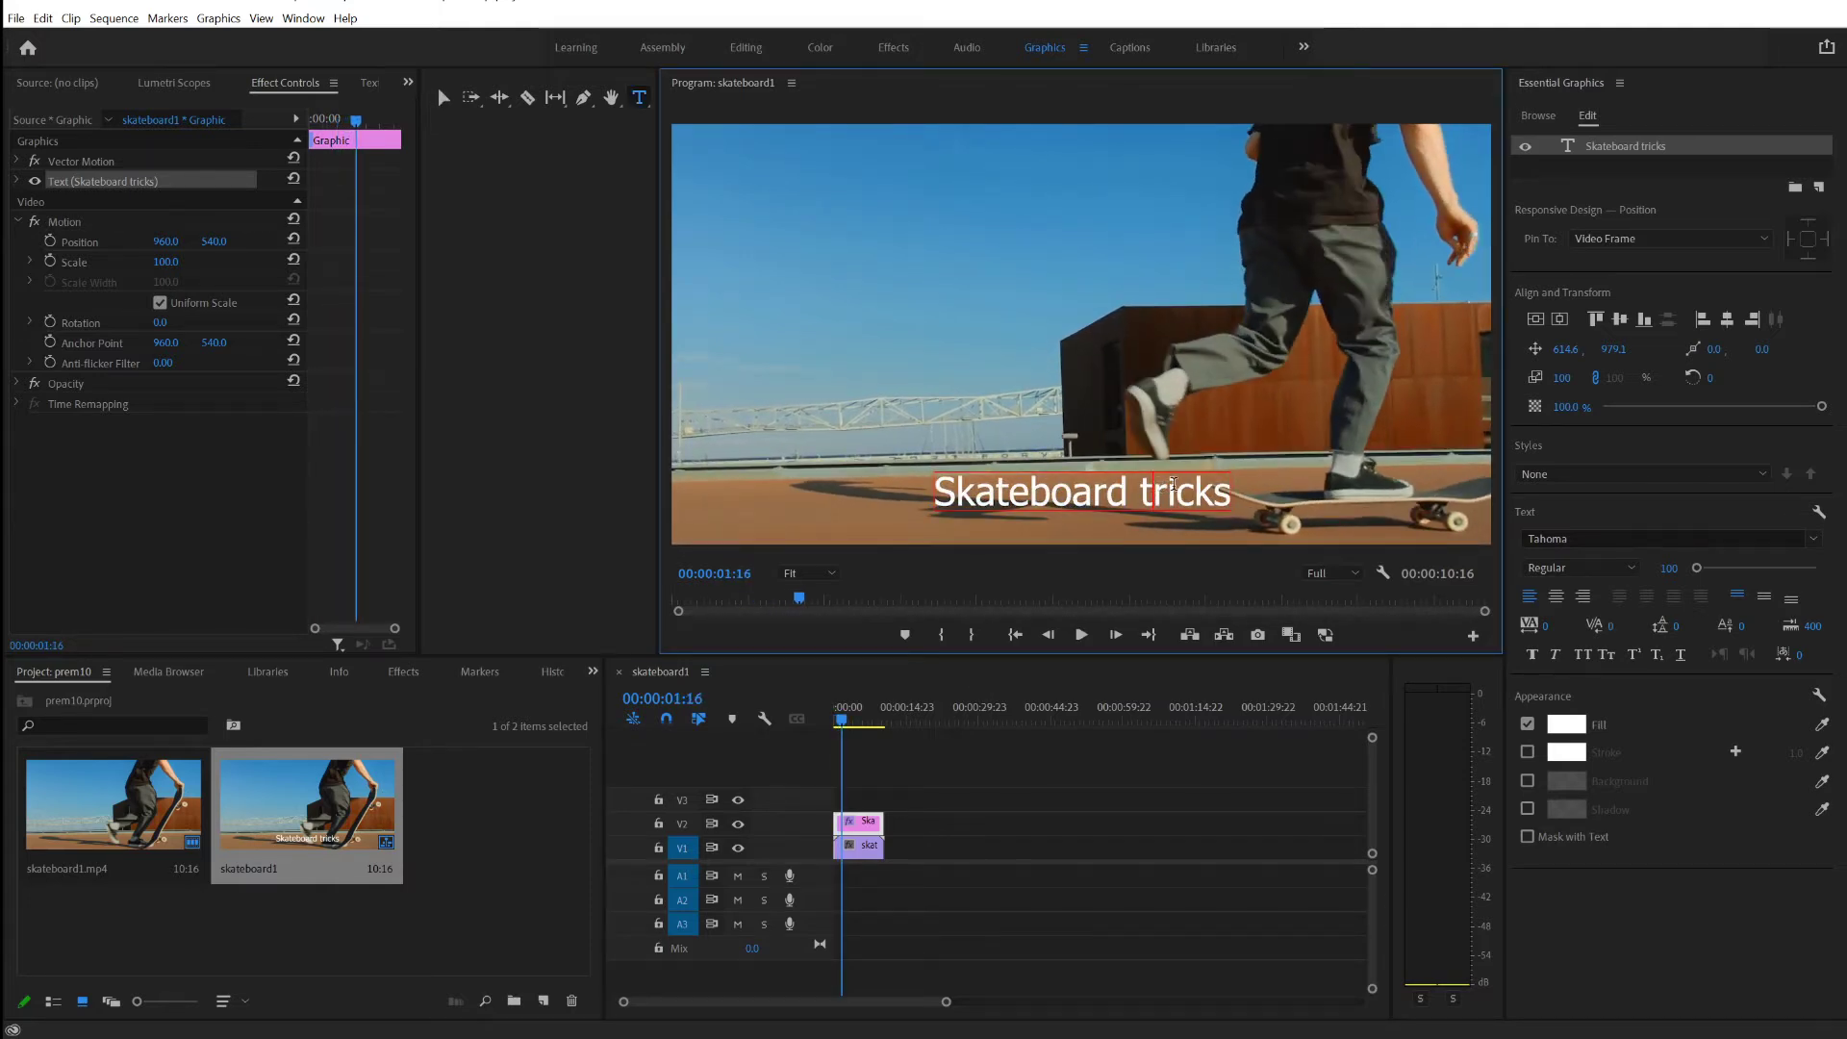
pyautogui.press('BackSpace')
pyautogui.write('T')
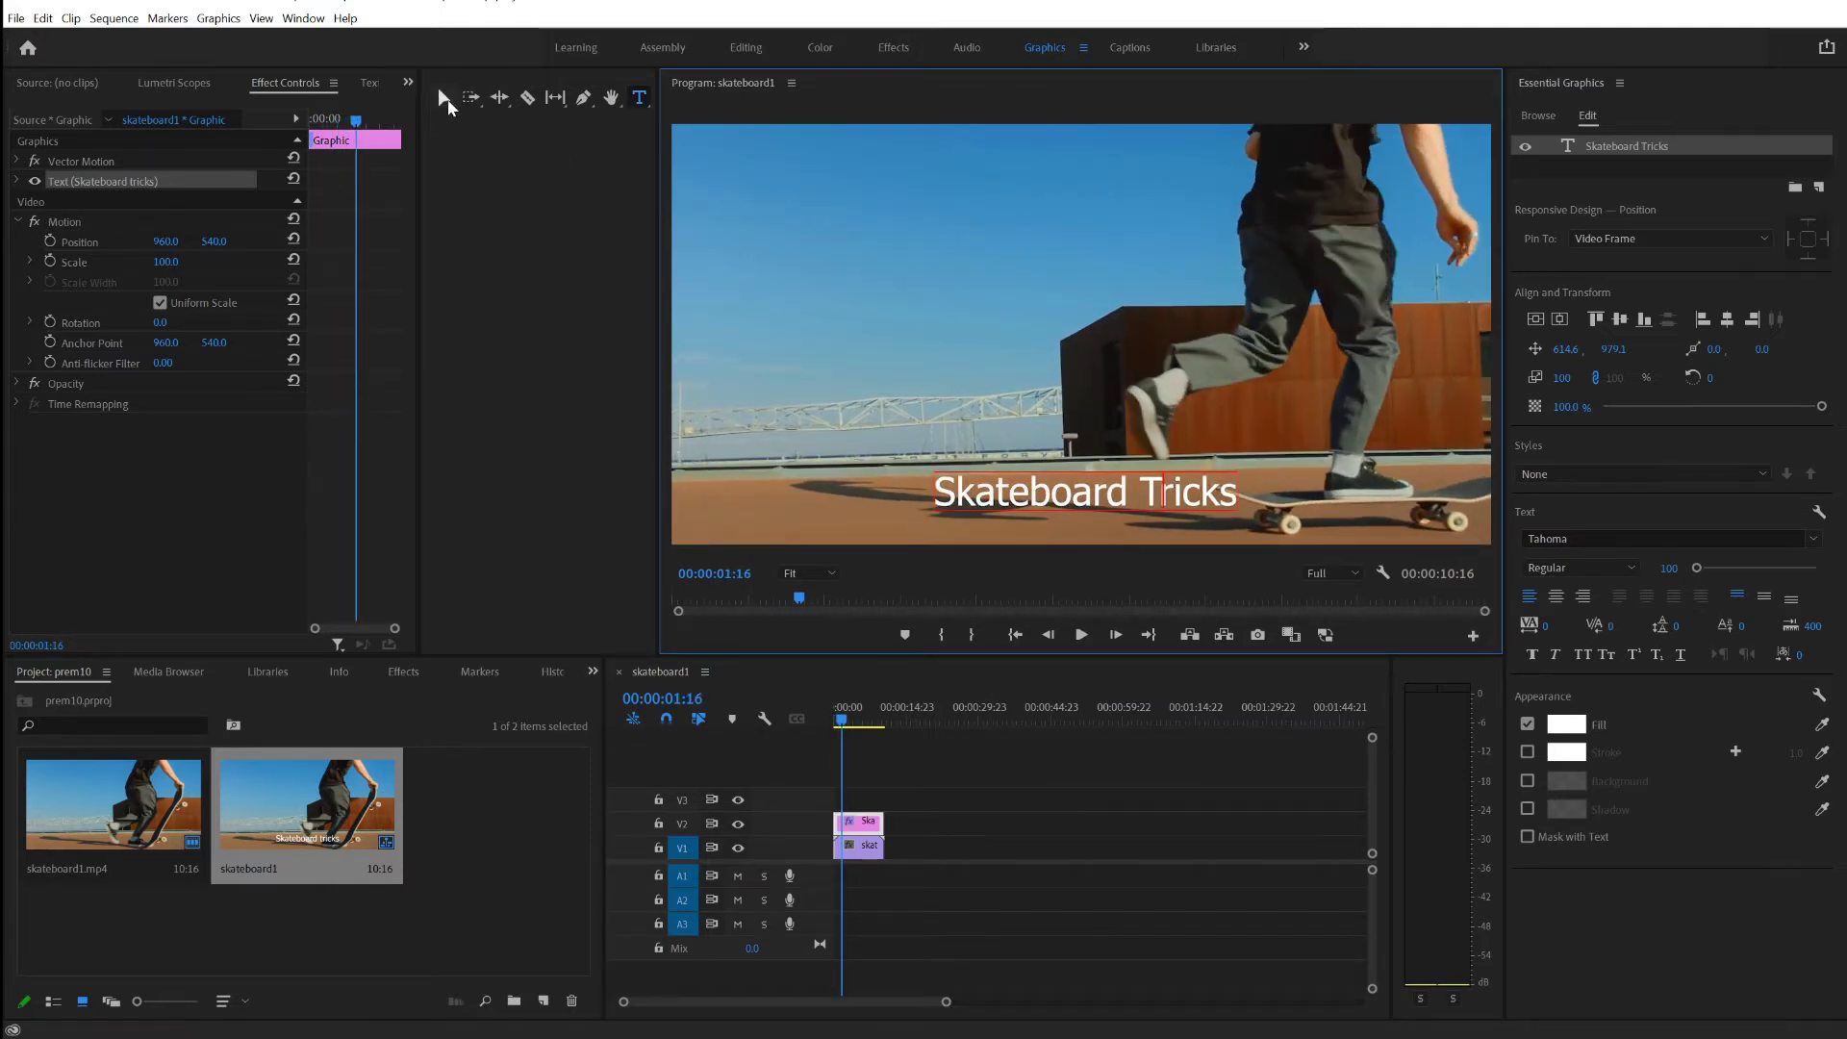
pyautogui.click(444, 97)
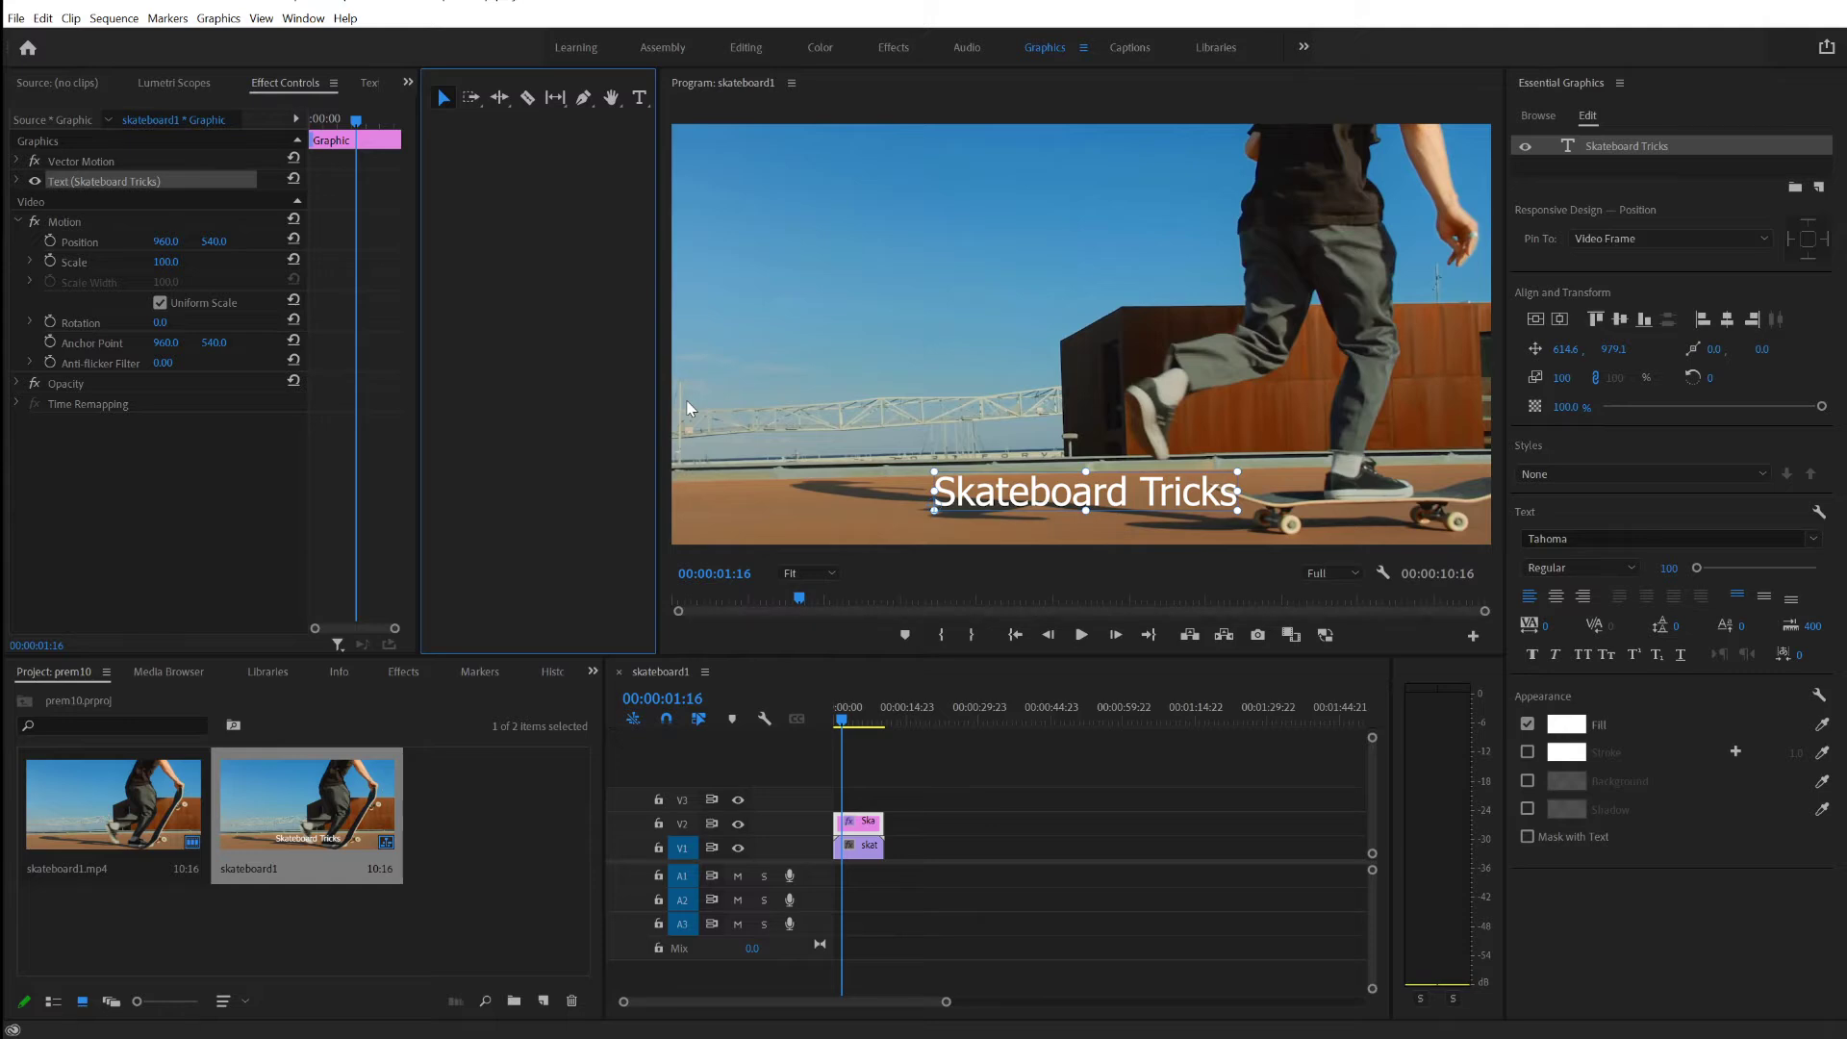
# Save the project and replace the title clip on V2 with an After Effects composition.
pyautogui.hotkey('ctrl', 's')
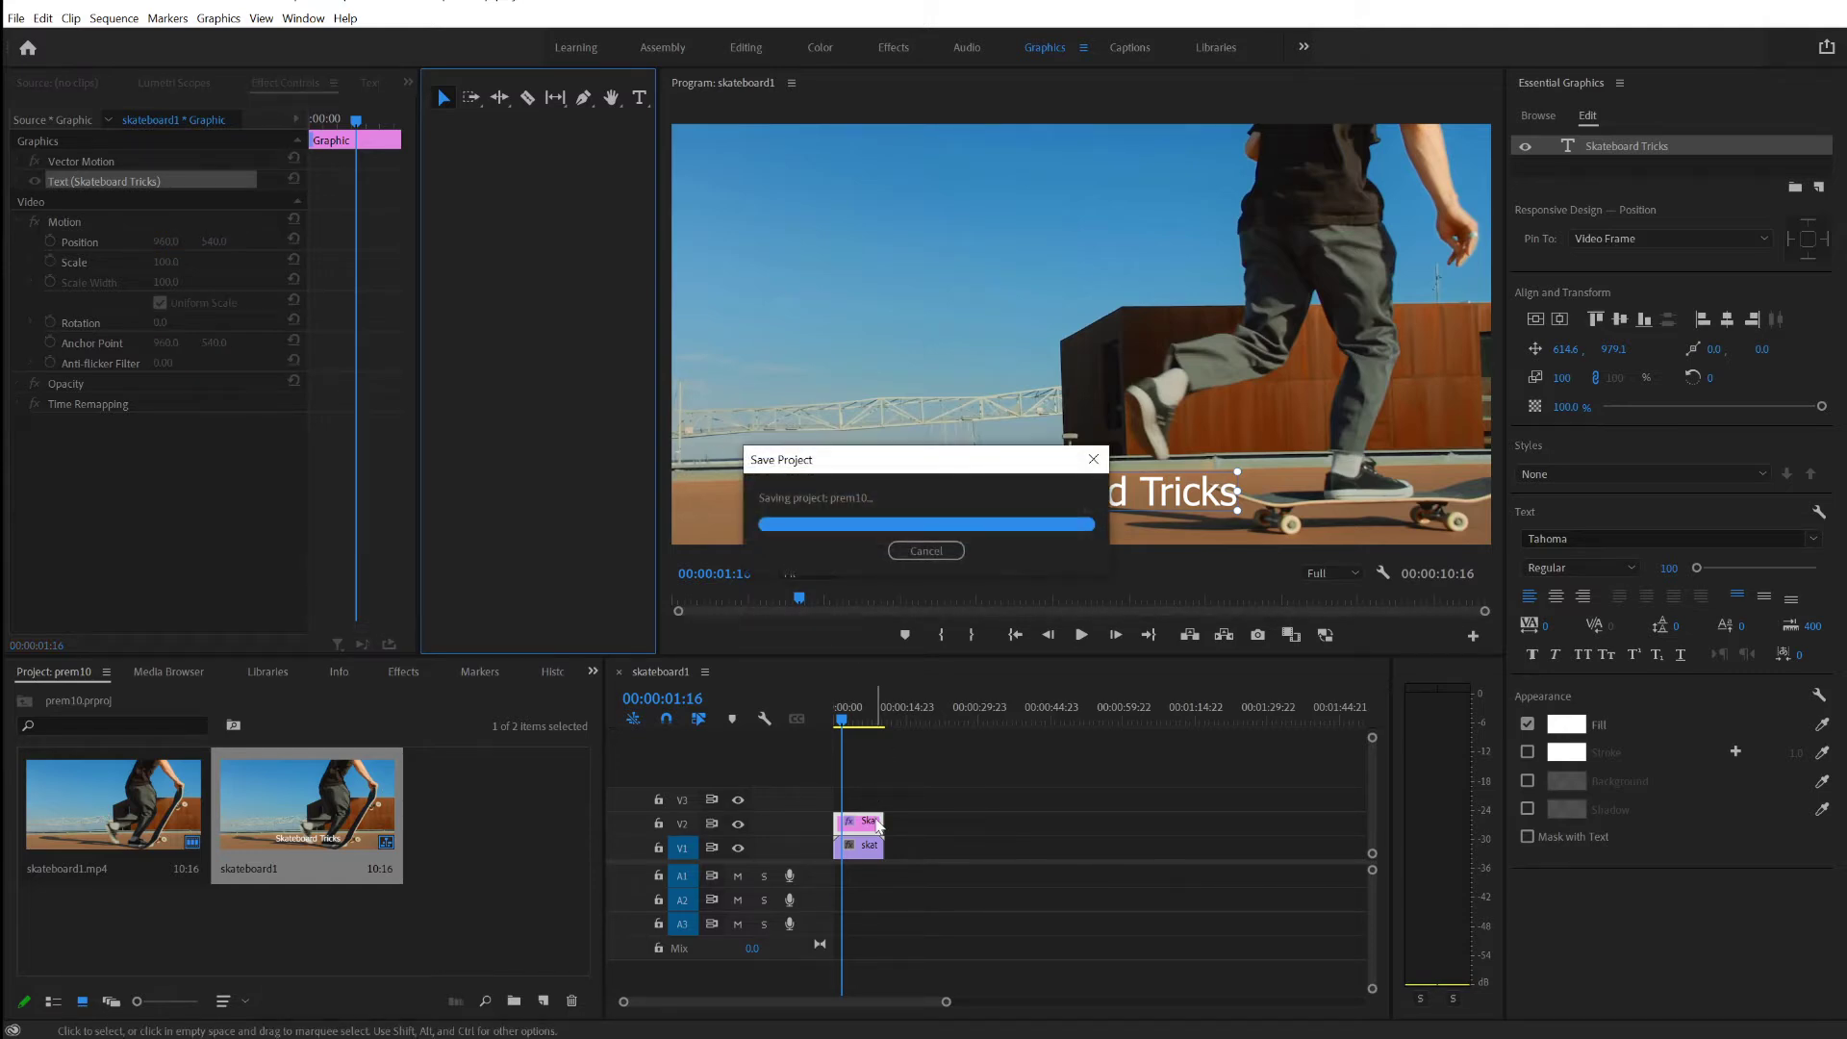
pyautogui.rightClick(873, 826)
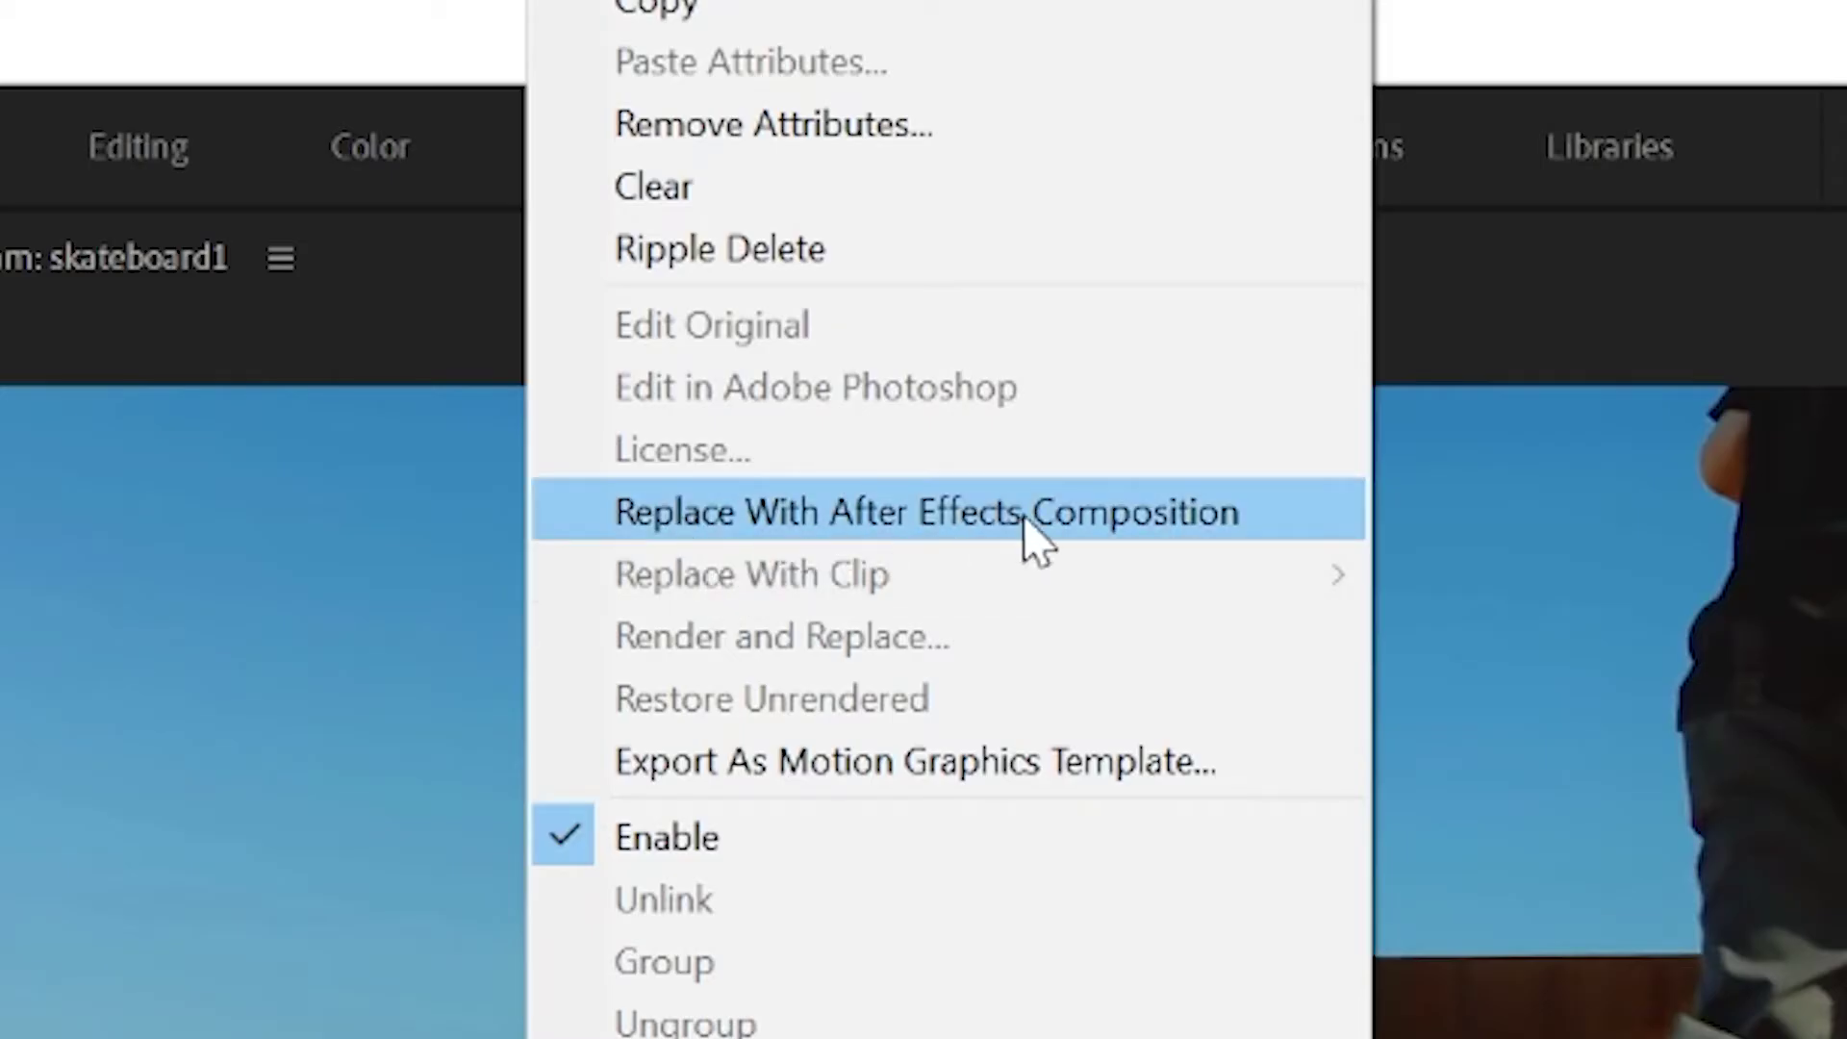
pyautogui.click(1095, 527)
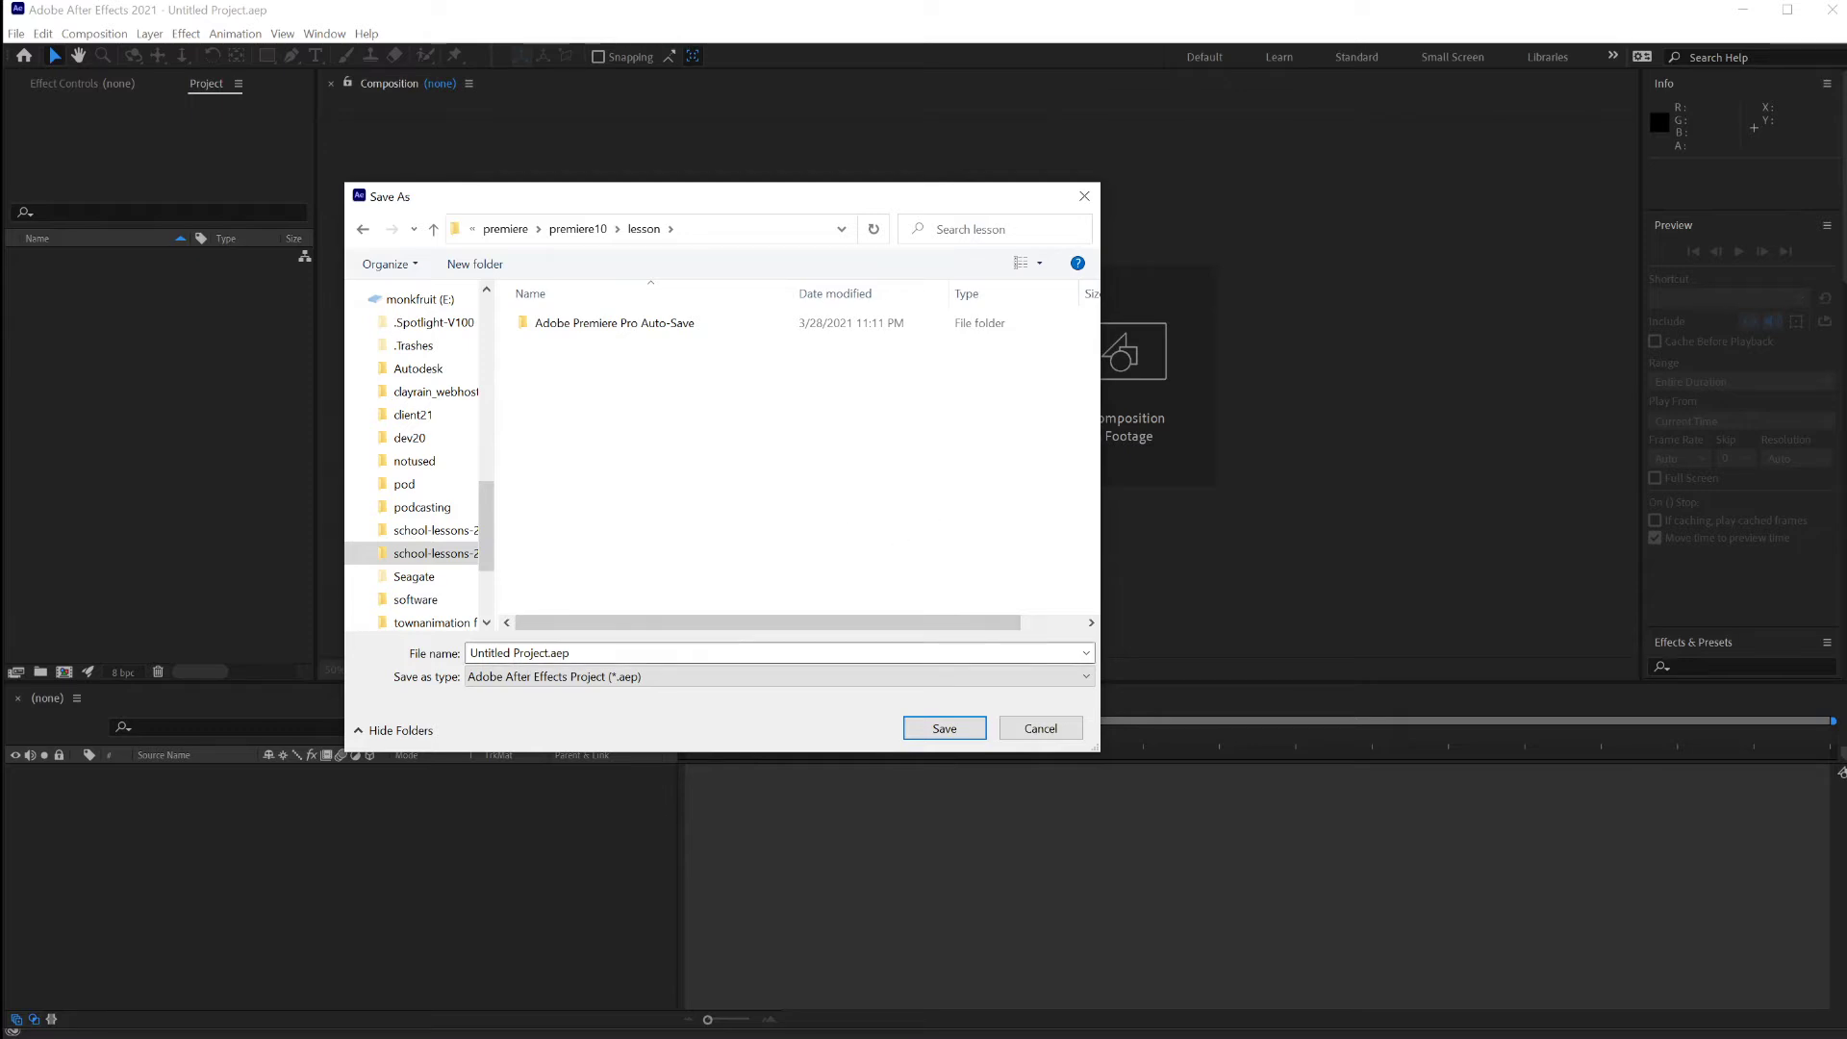
# Save the new After Effects project as "titleskateboard" in the lesson folder.
pyautogui.click(520, 654)
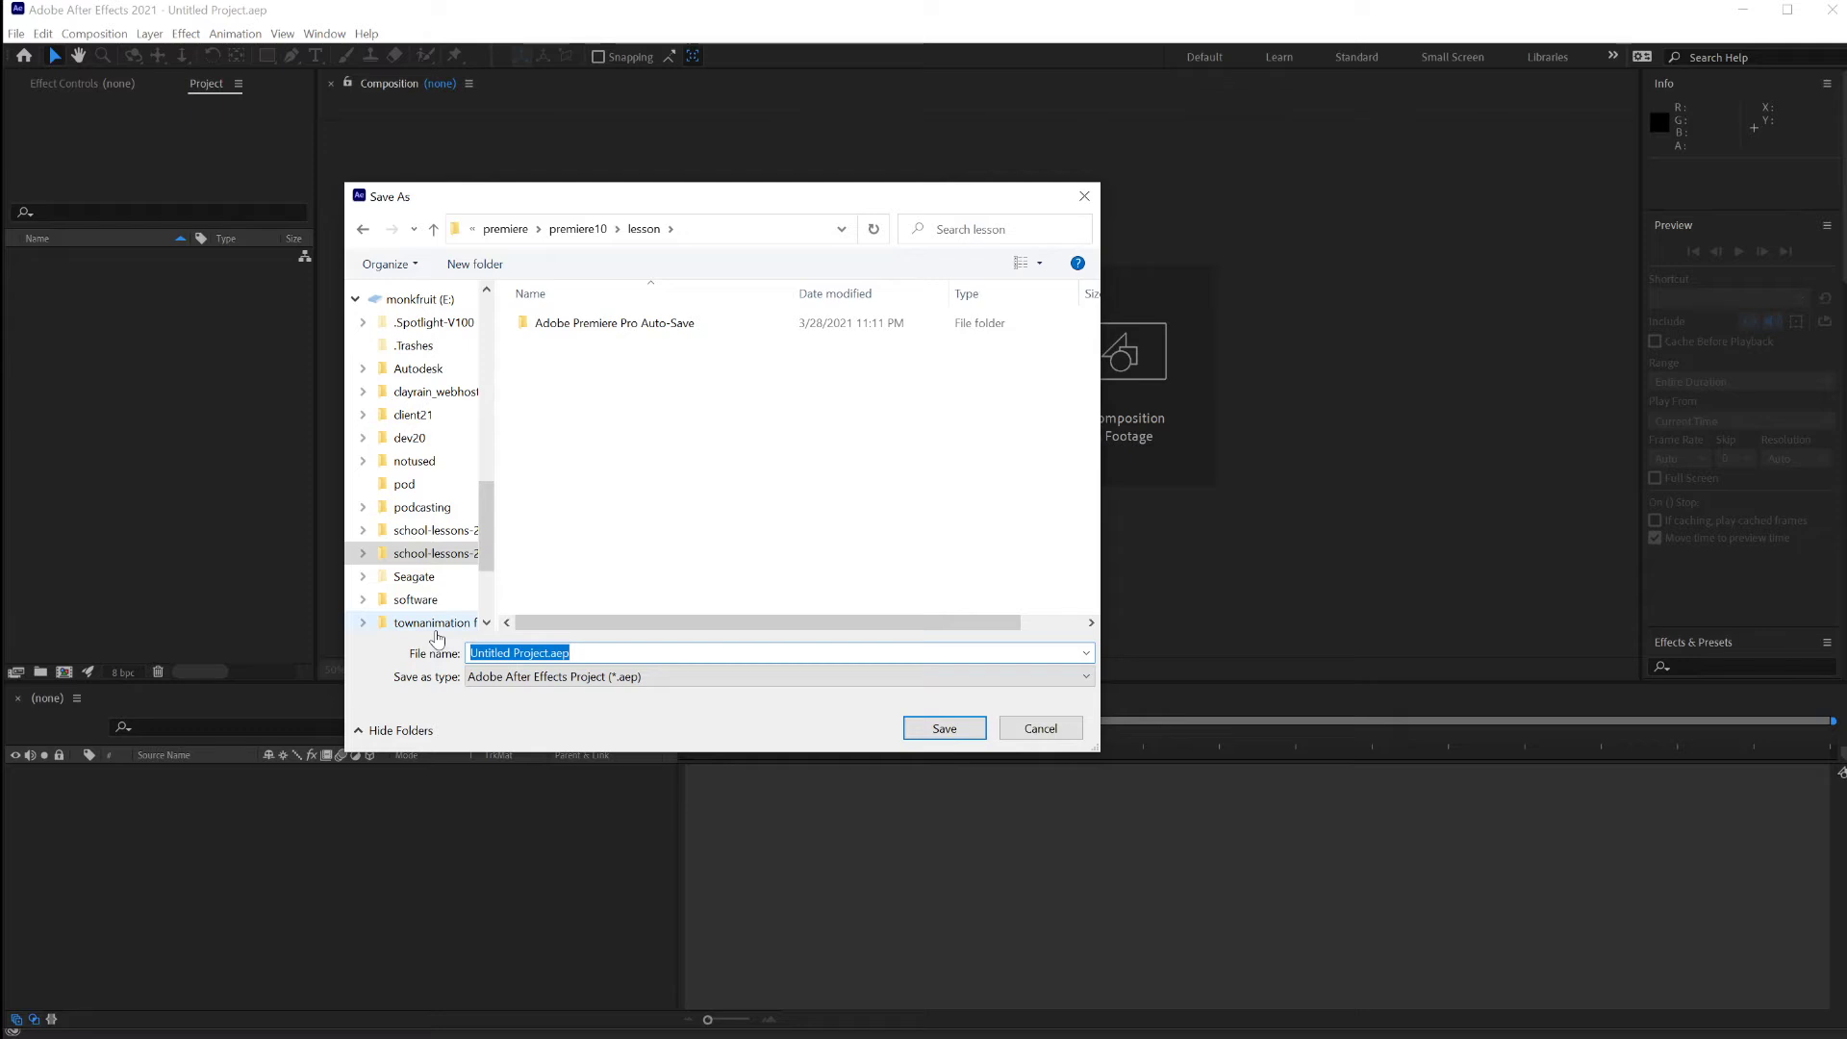
pyautogui.write('title')
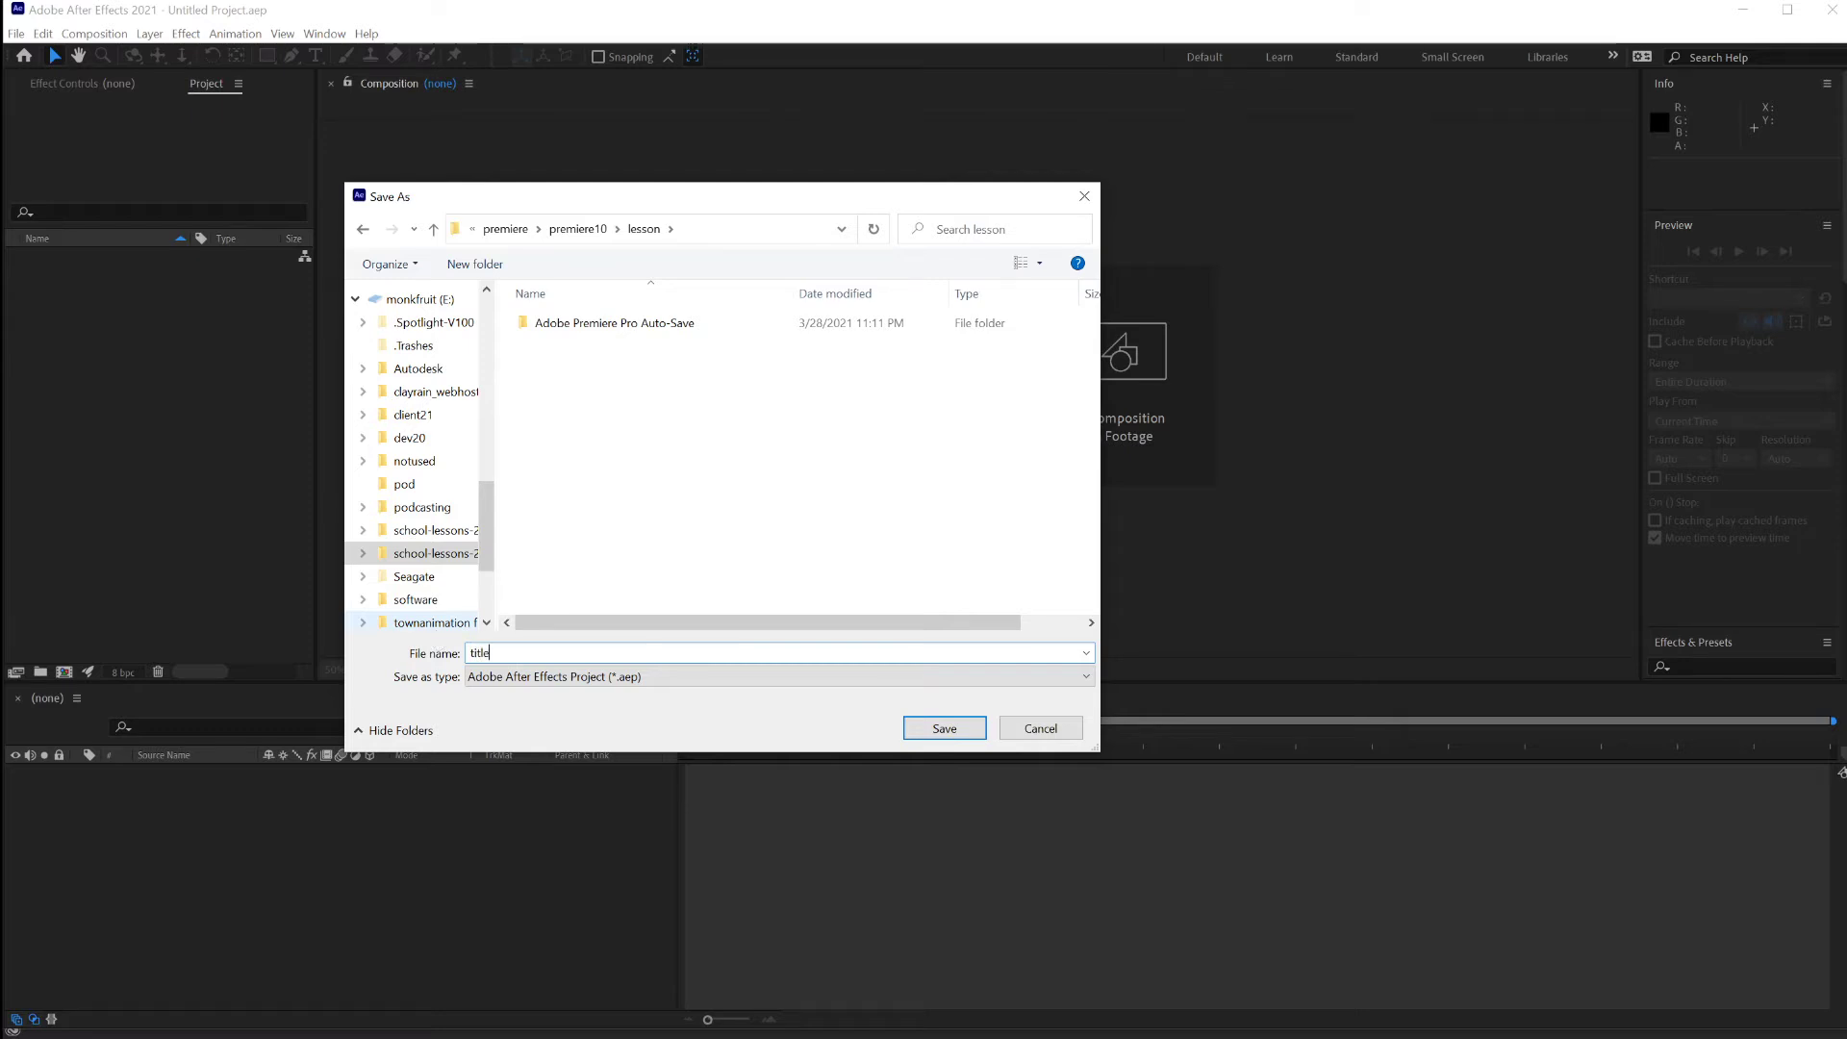
pyautogui.write('skateboard')
pyautogui.click(943, 731)
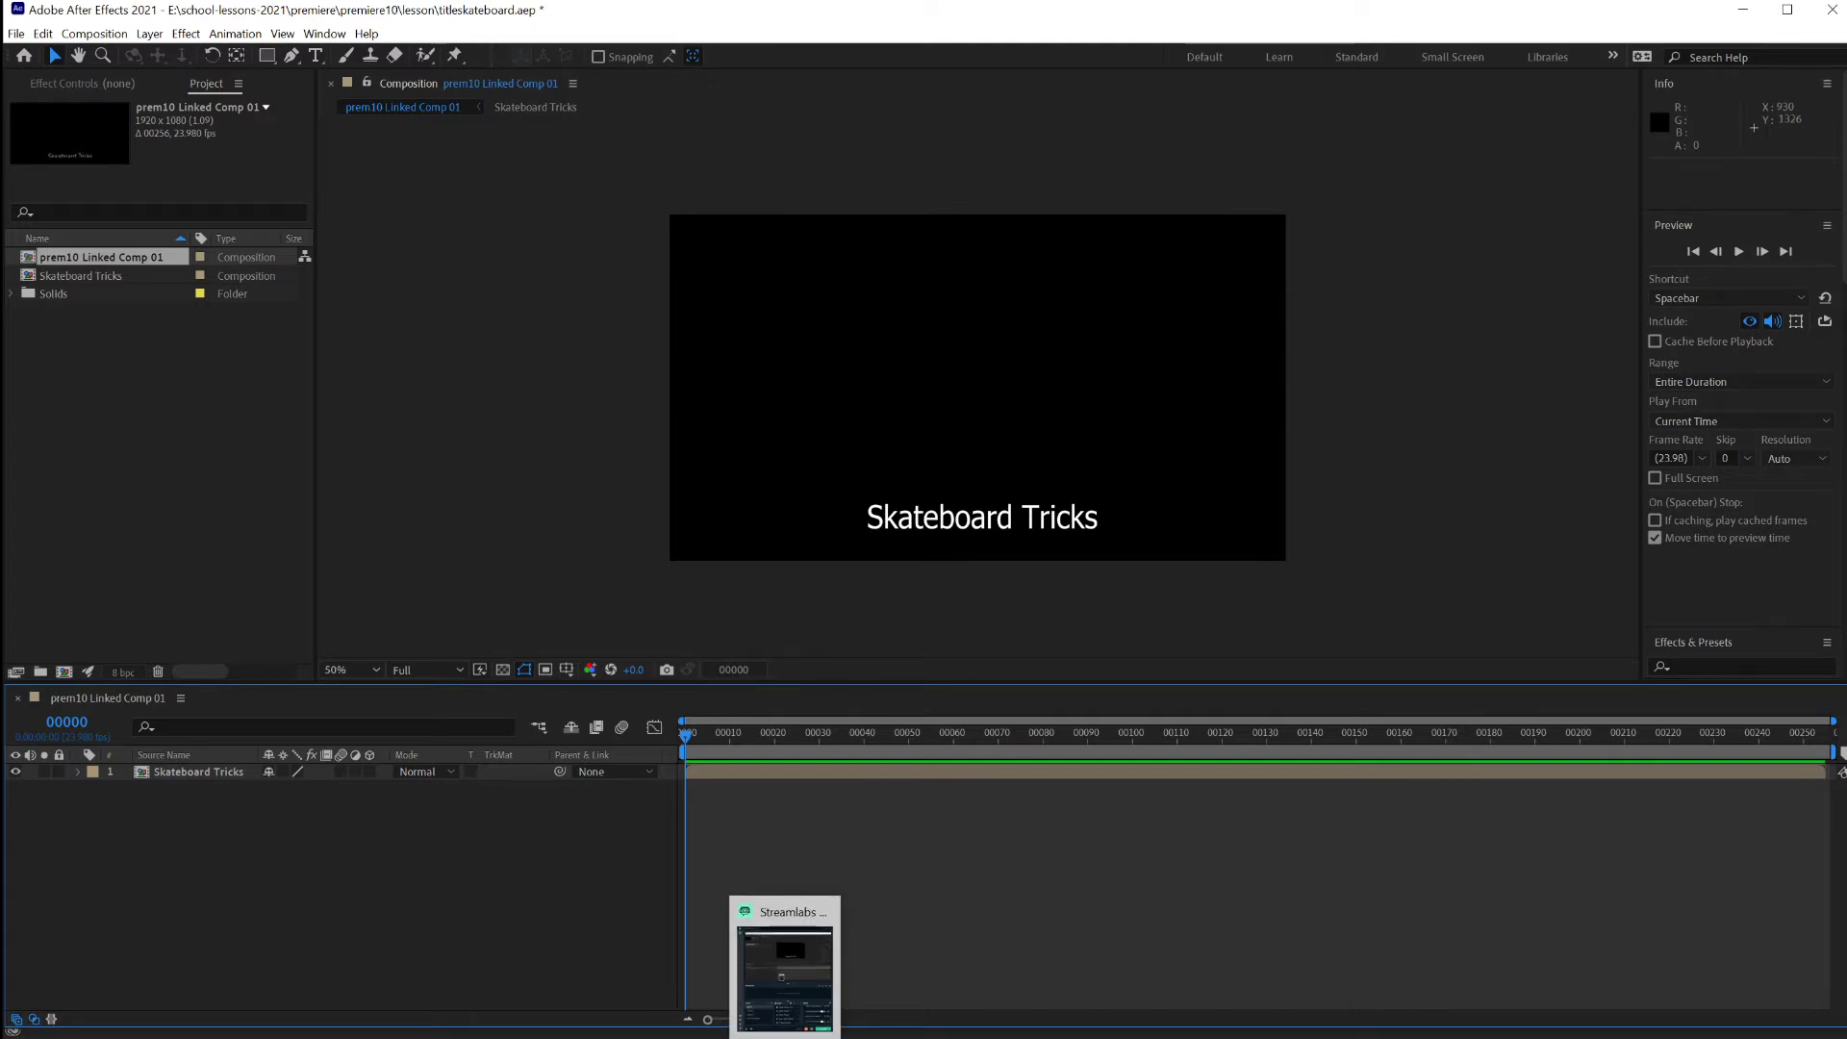
# Switch to Premiere Pro and inspect the linked composition clip that replaced the title on V2.
pyautogui.click(765, 962)
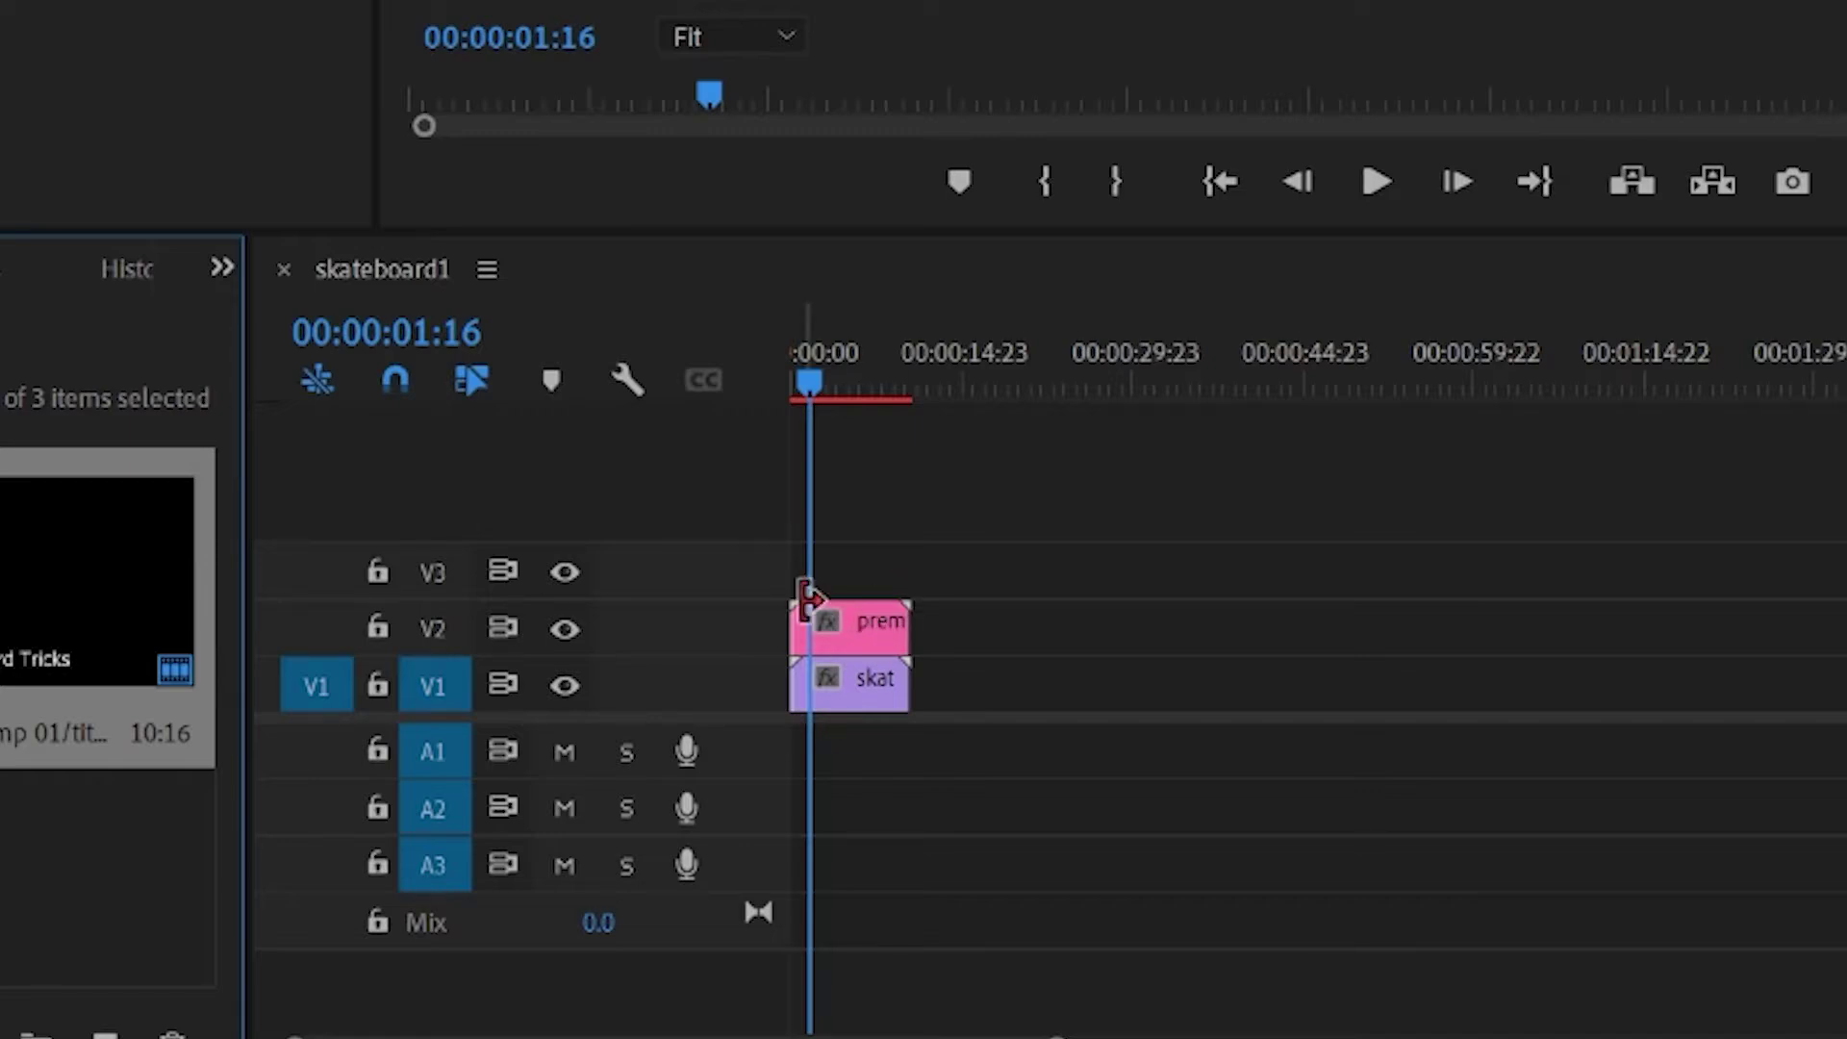
pyautogui.moveTo(869, 625)
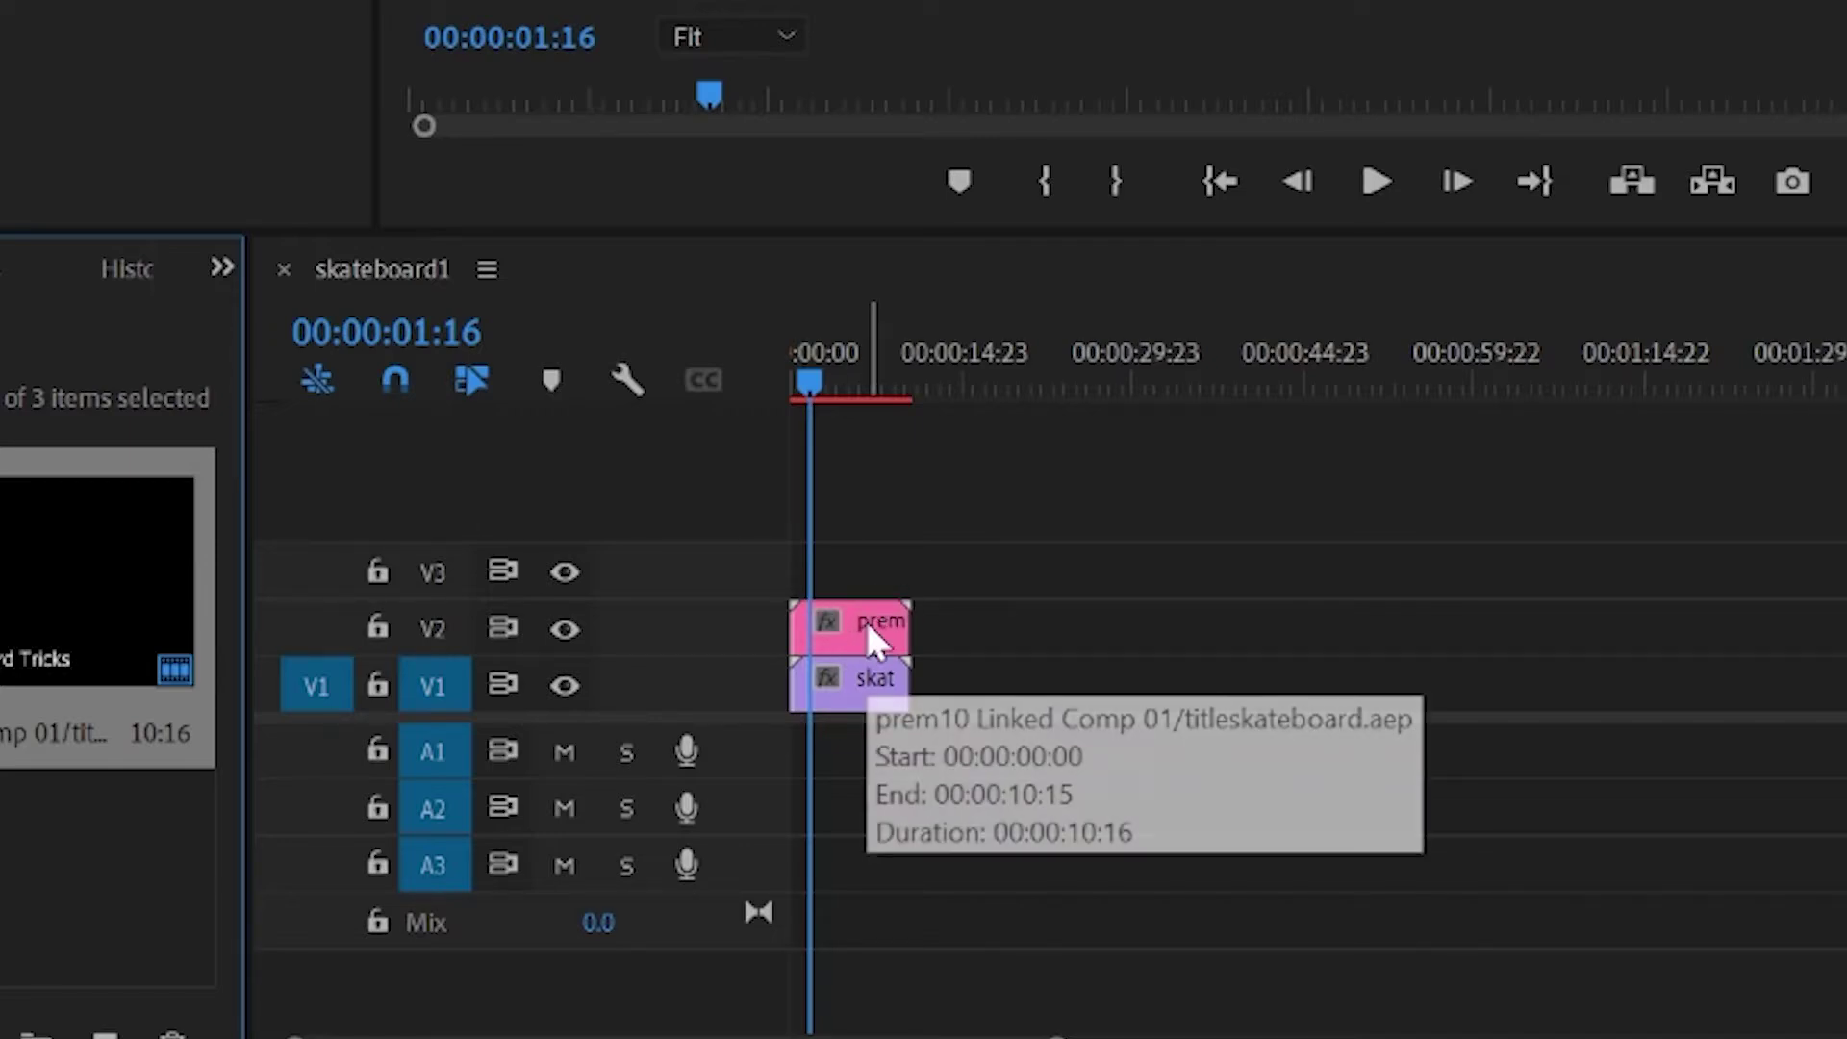
pyautogui.doubleClick(871, 630)
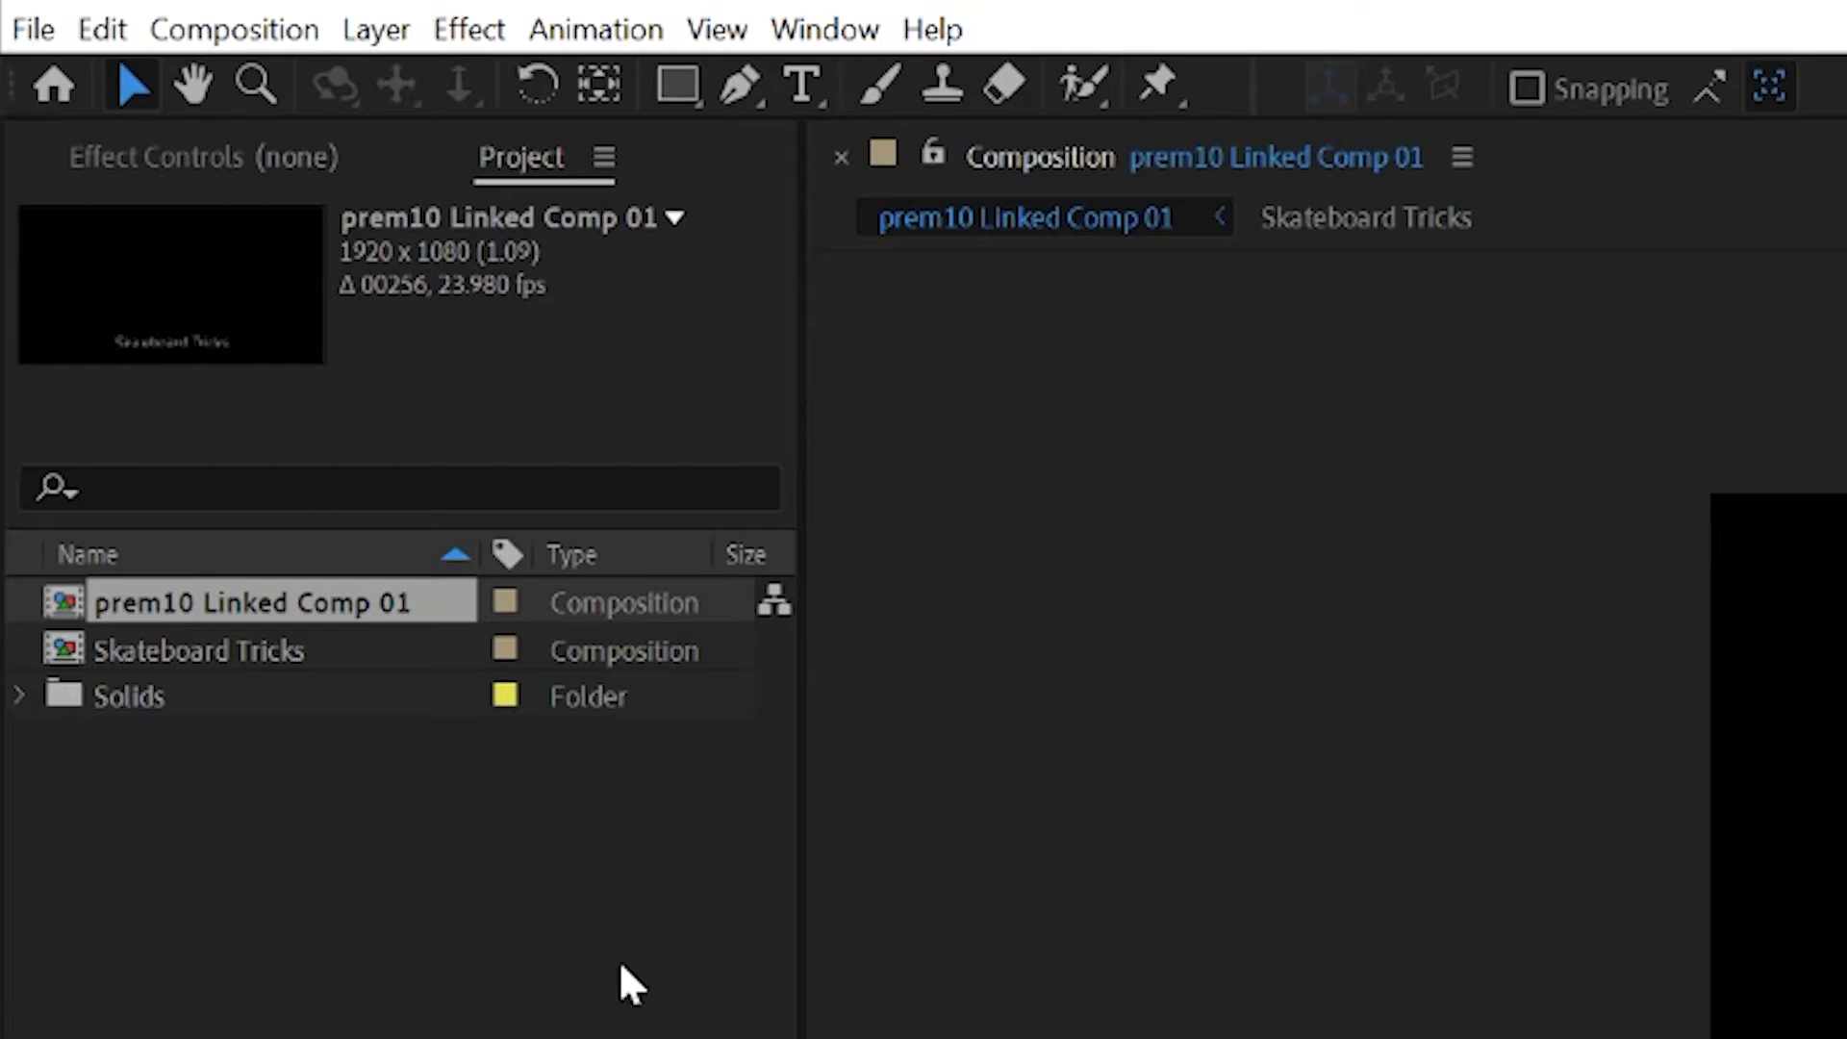
# Switch to After Effects and apply the Effects workspace.
pyautogui.click(157, 164)
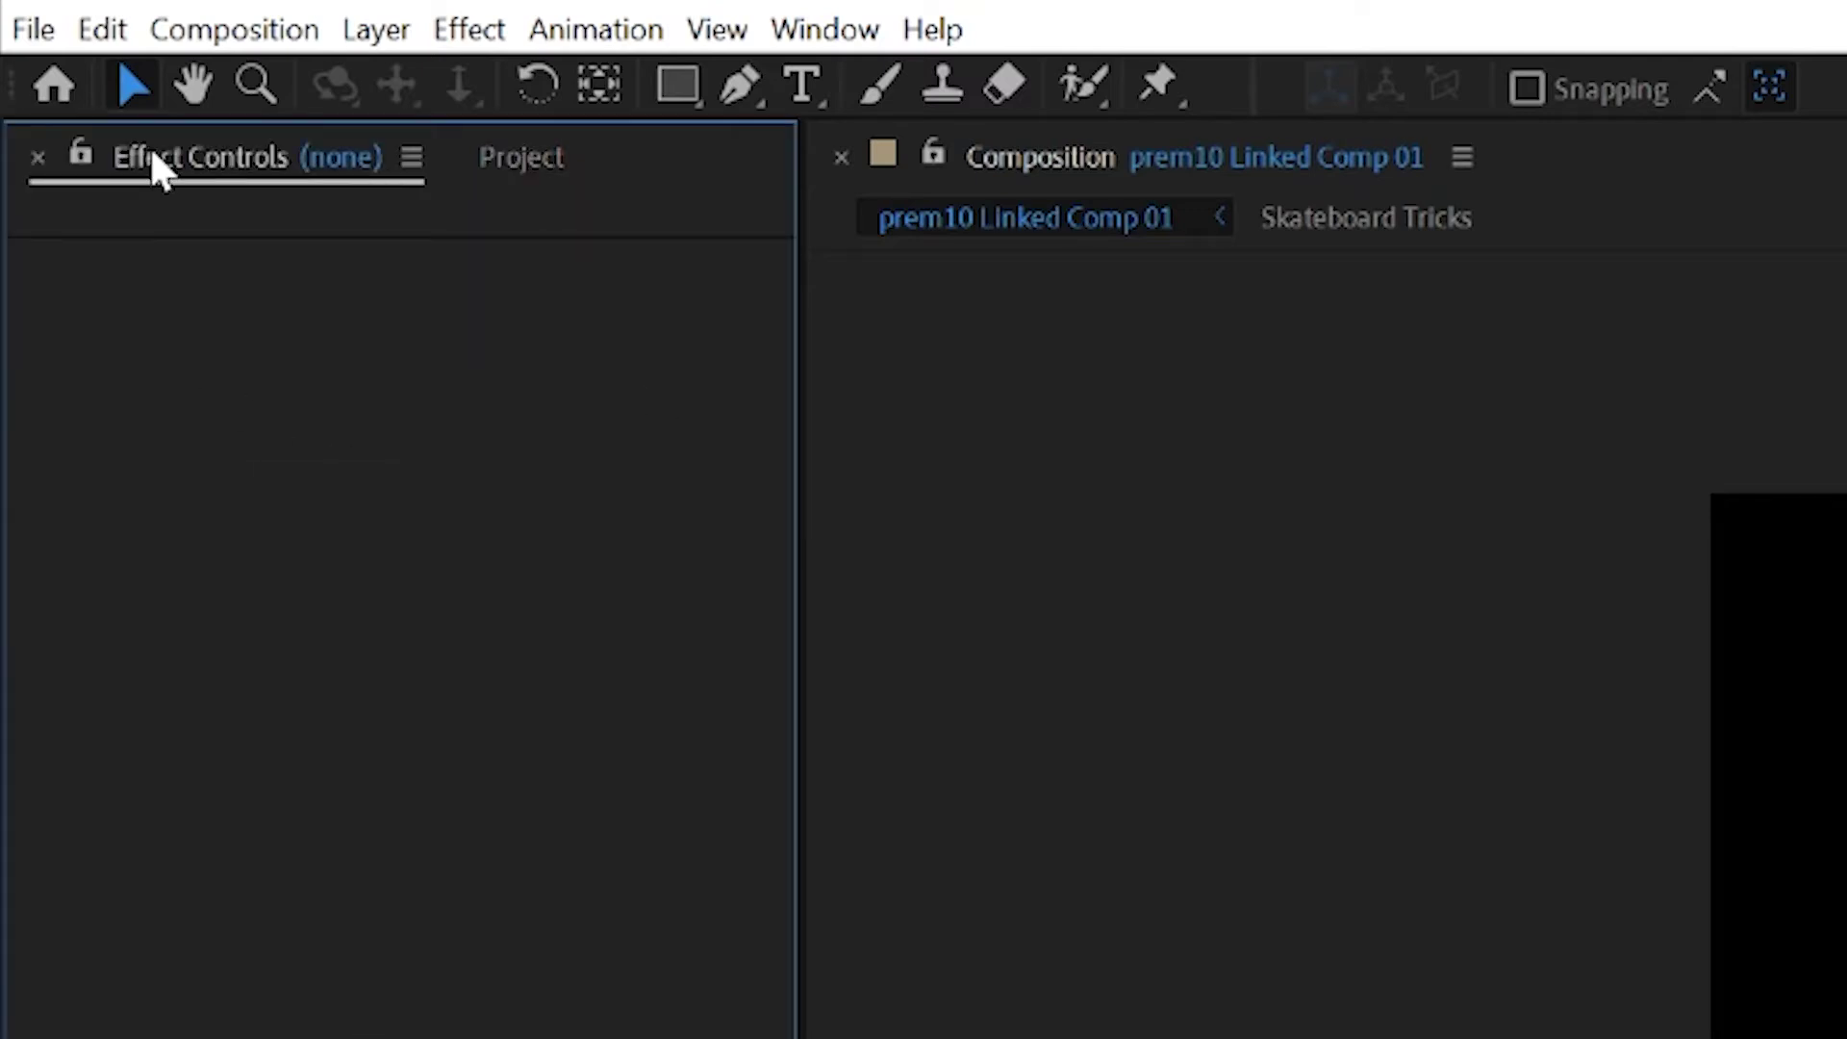
pyautogui.click(514, 183)
pyautogui.click(804, 41)
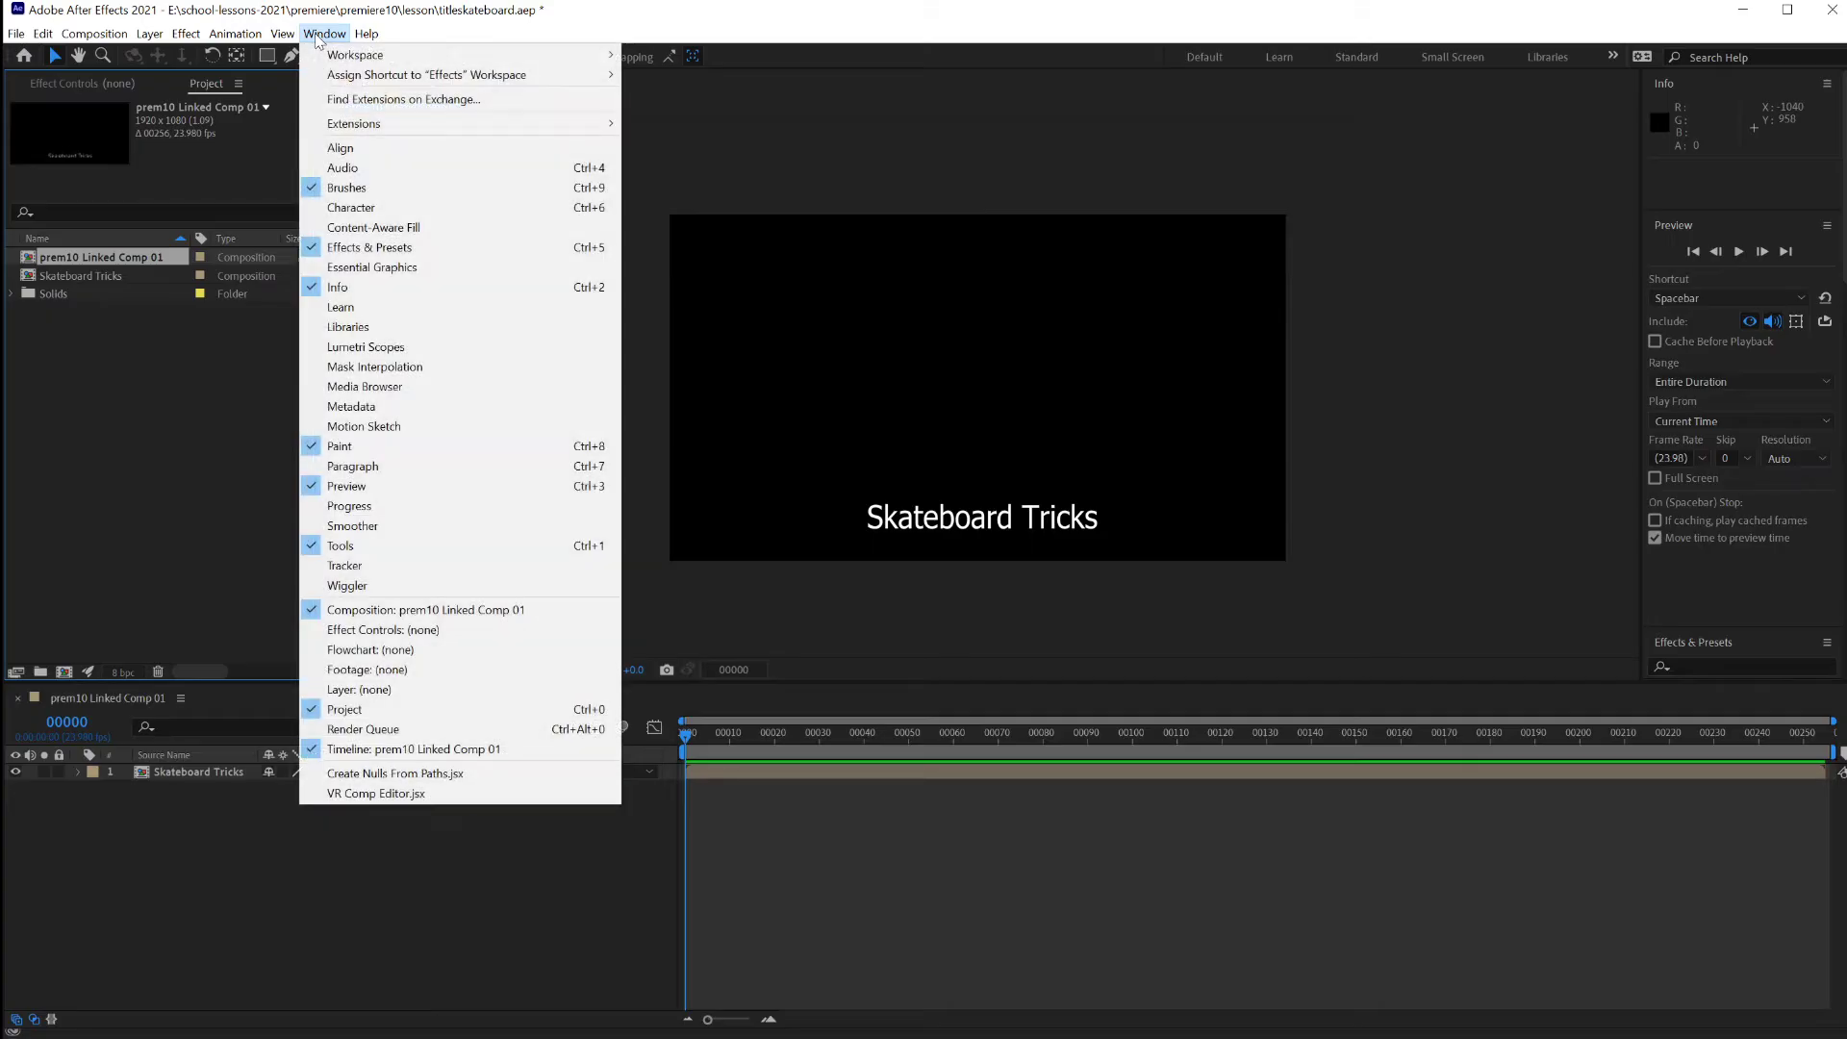
pyautogui.moveTo(337, 57)
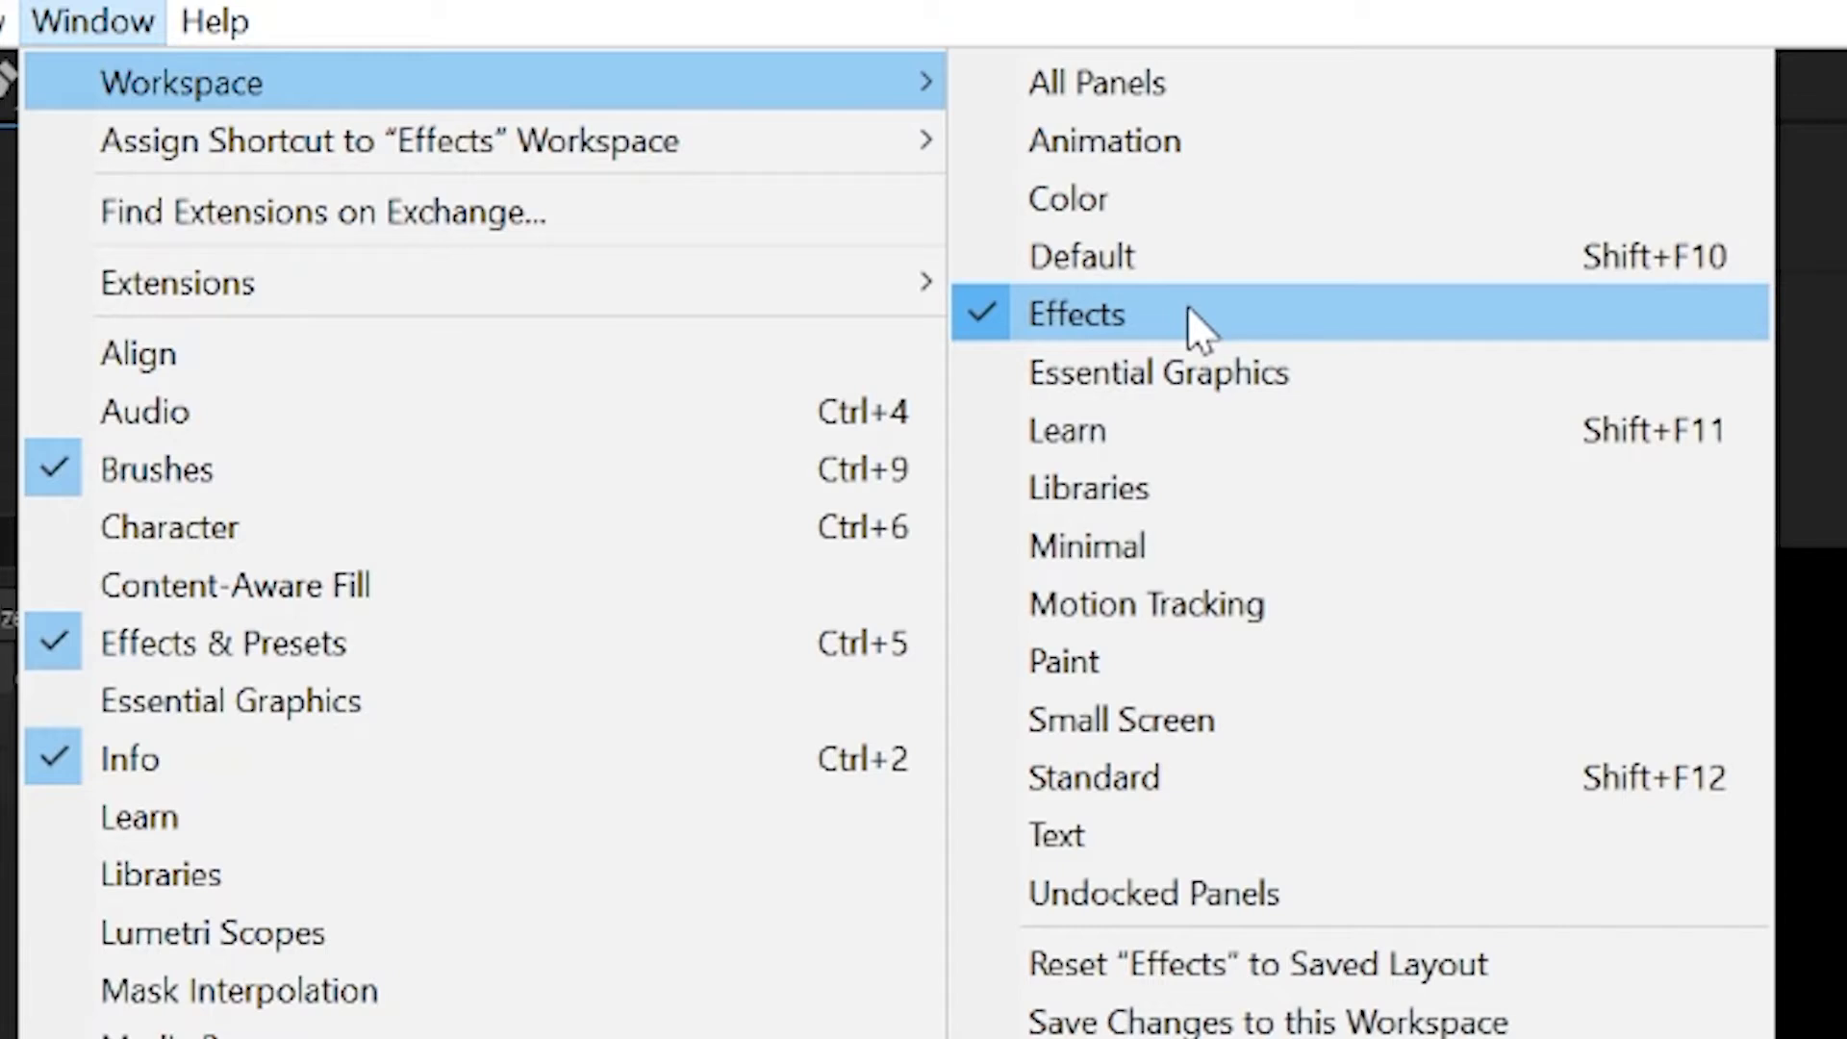
pyautogui.click(1187, 304)
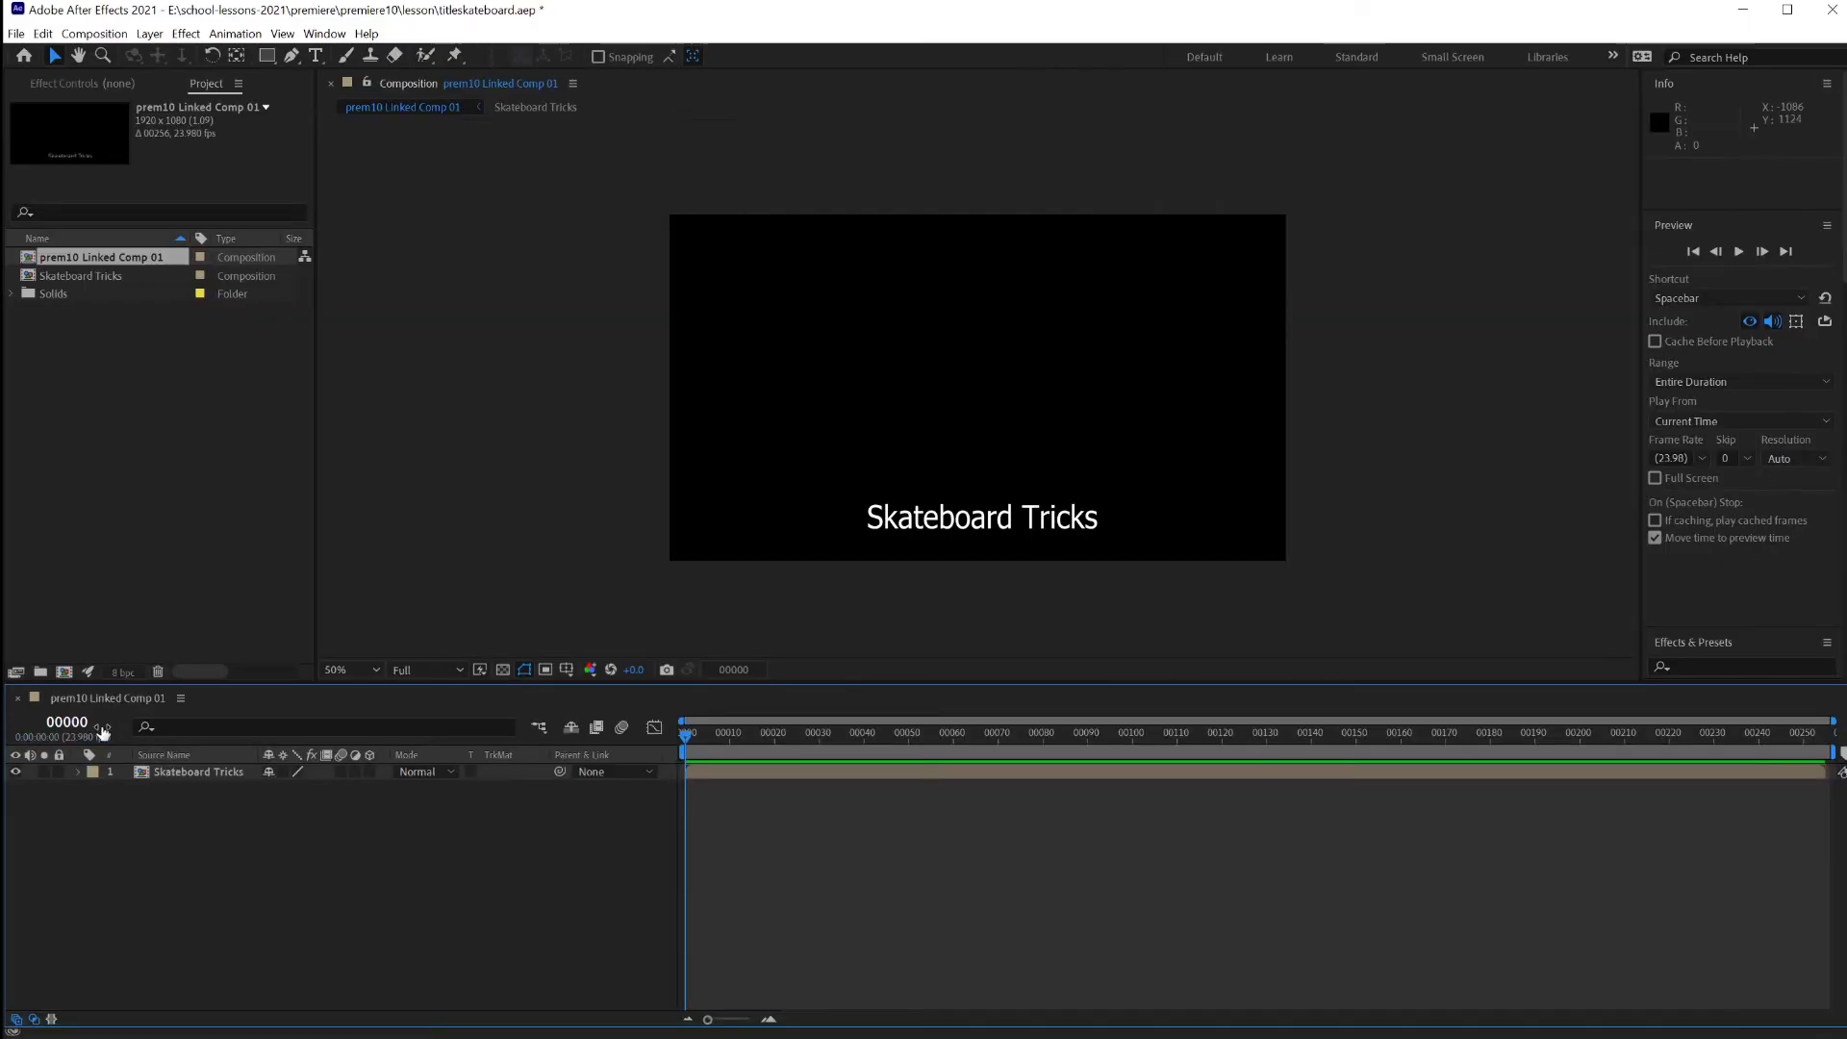
# Open the nested Skateboard Tricks composition and compare its timeline with prem10 Linked Comp 01.
pyautogui.click(931, 524)
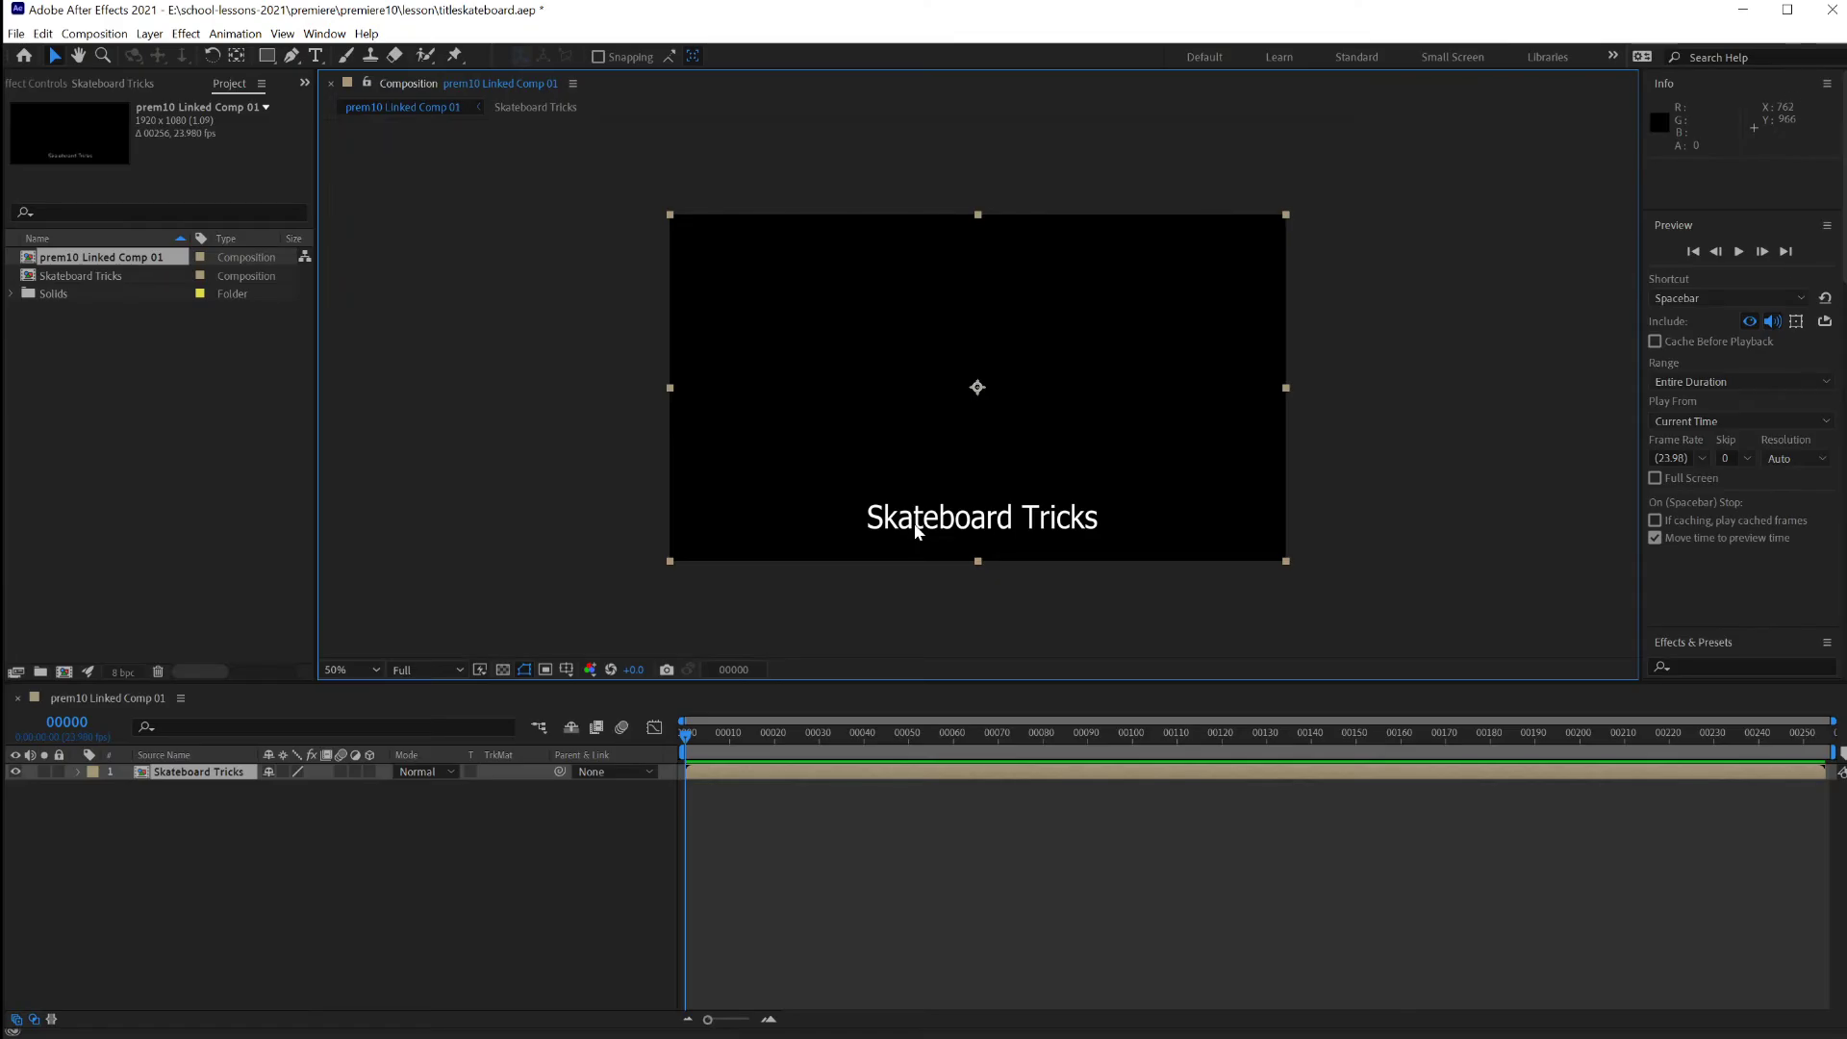
pyautogui.doubleClick(915, 528)
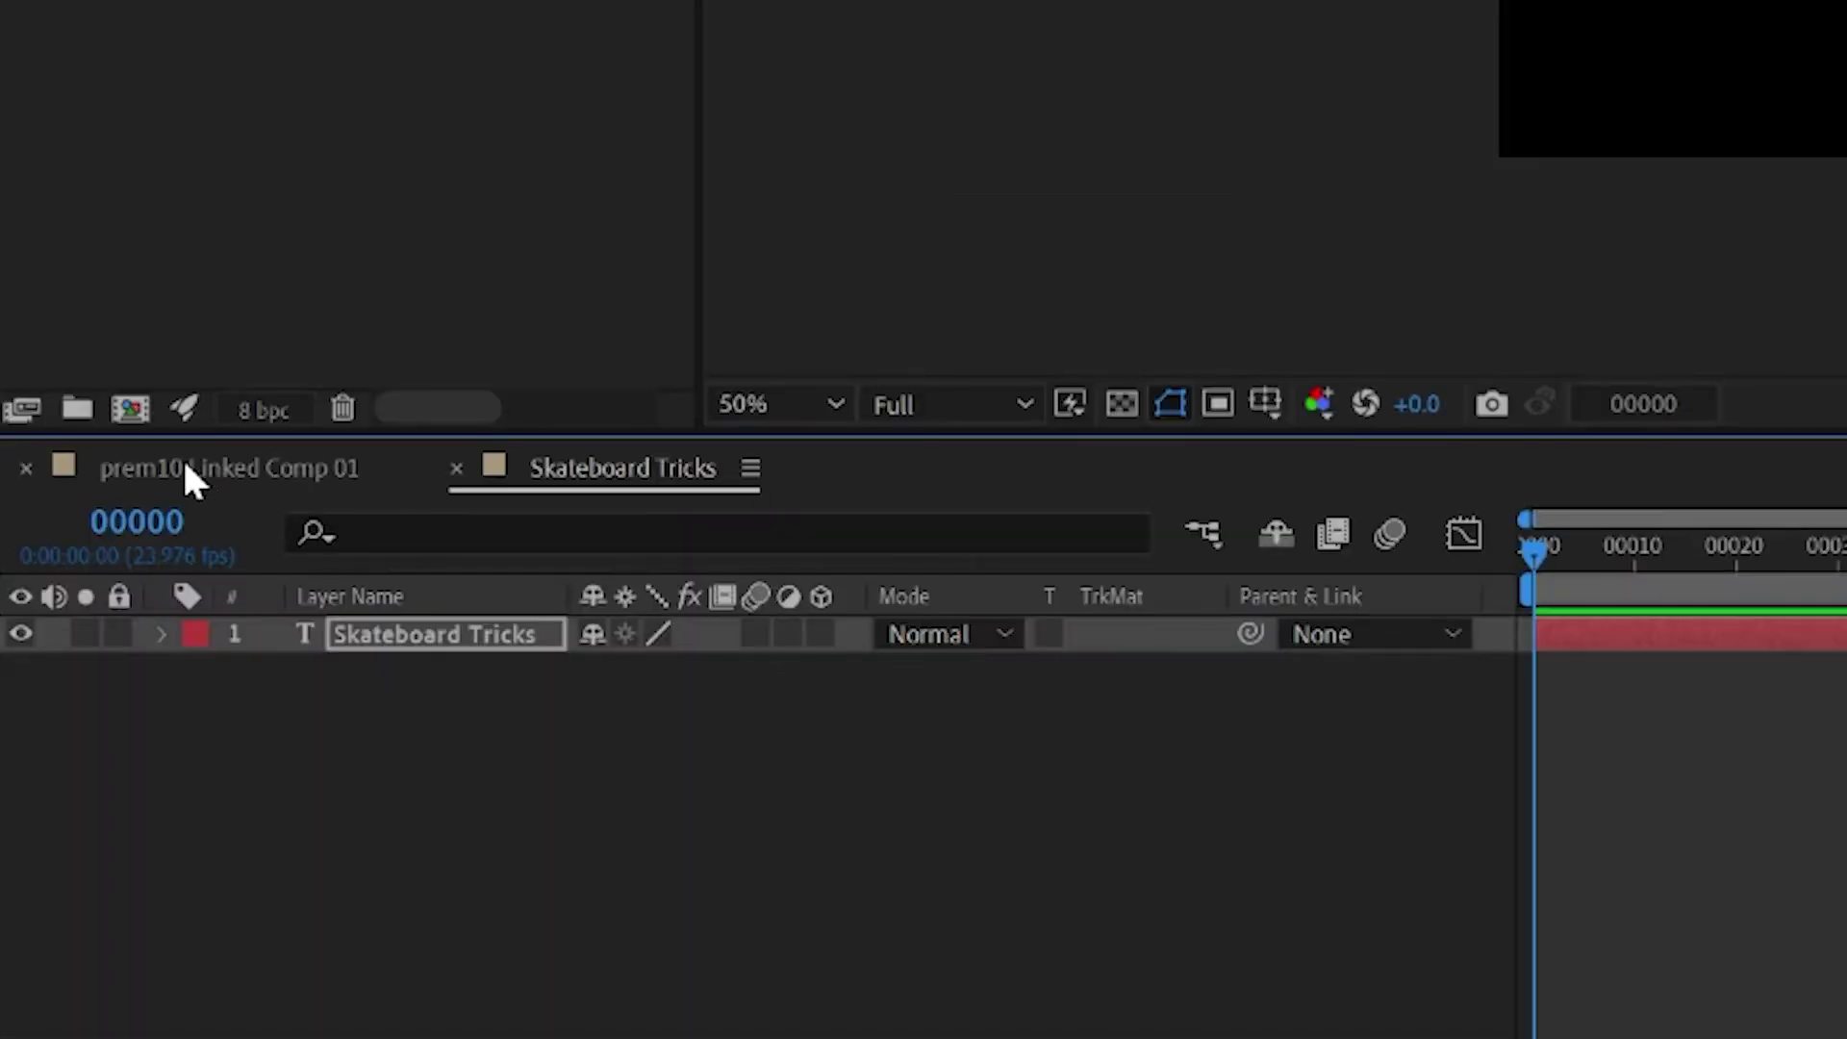
pyautogui.click(89, 696)
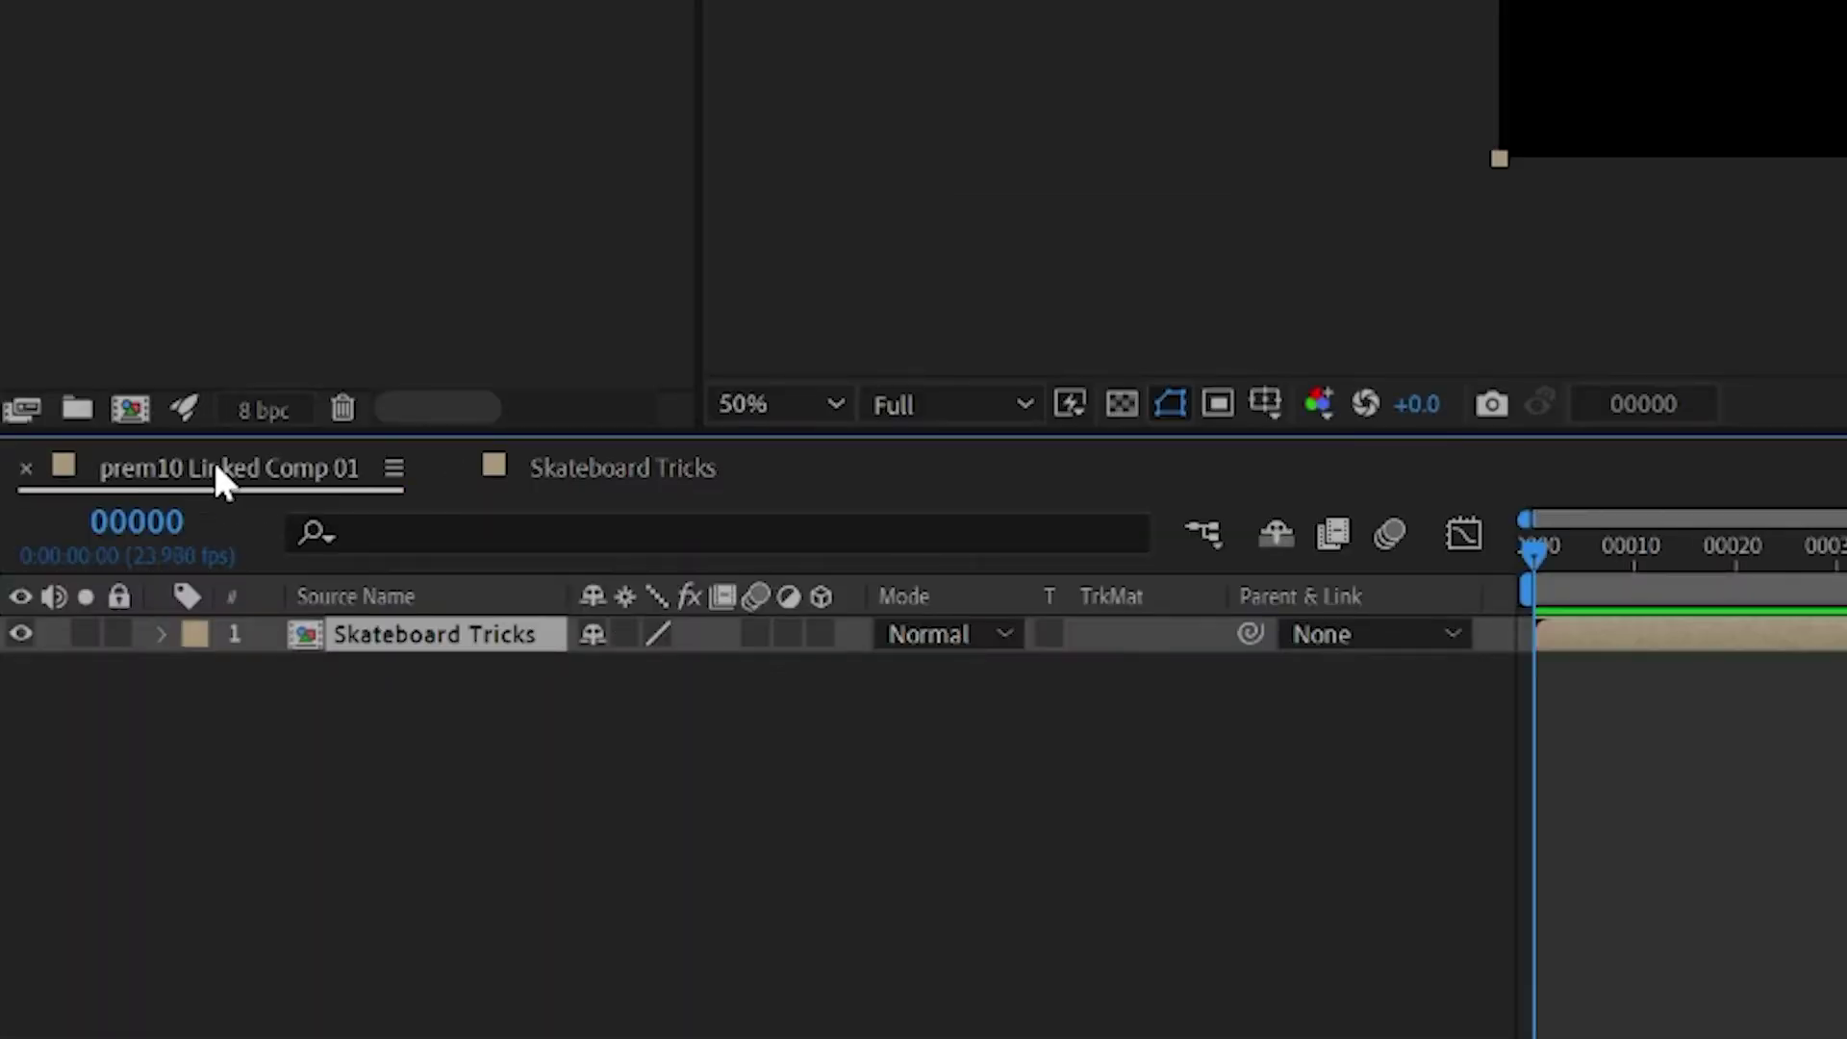
pyautogui.click(622, 479)
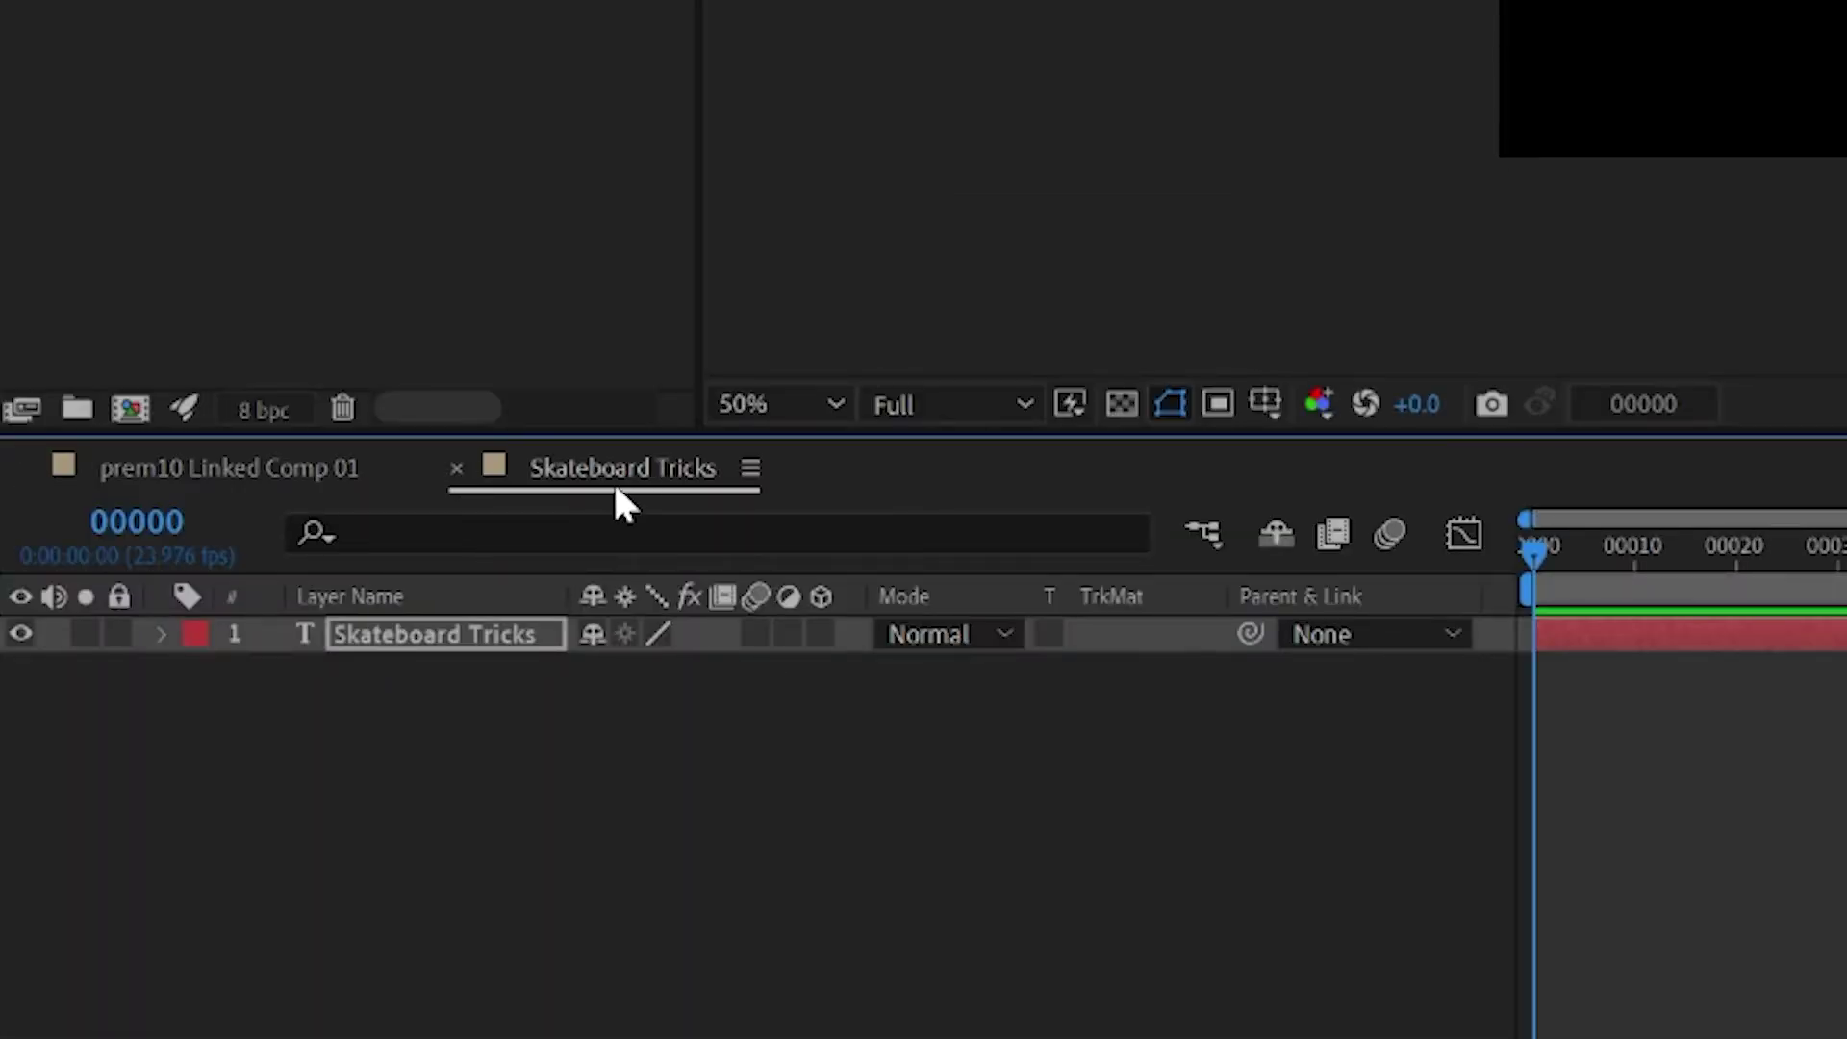
pyautogui.click(247, 467)
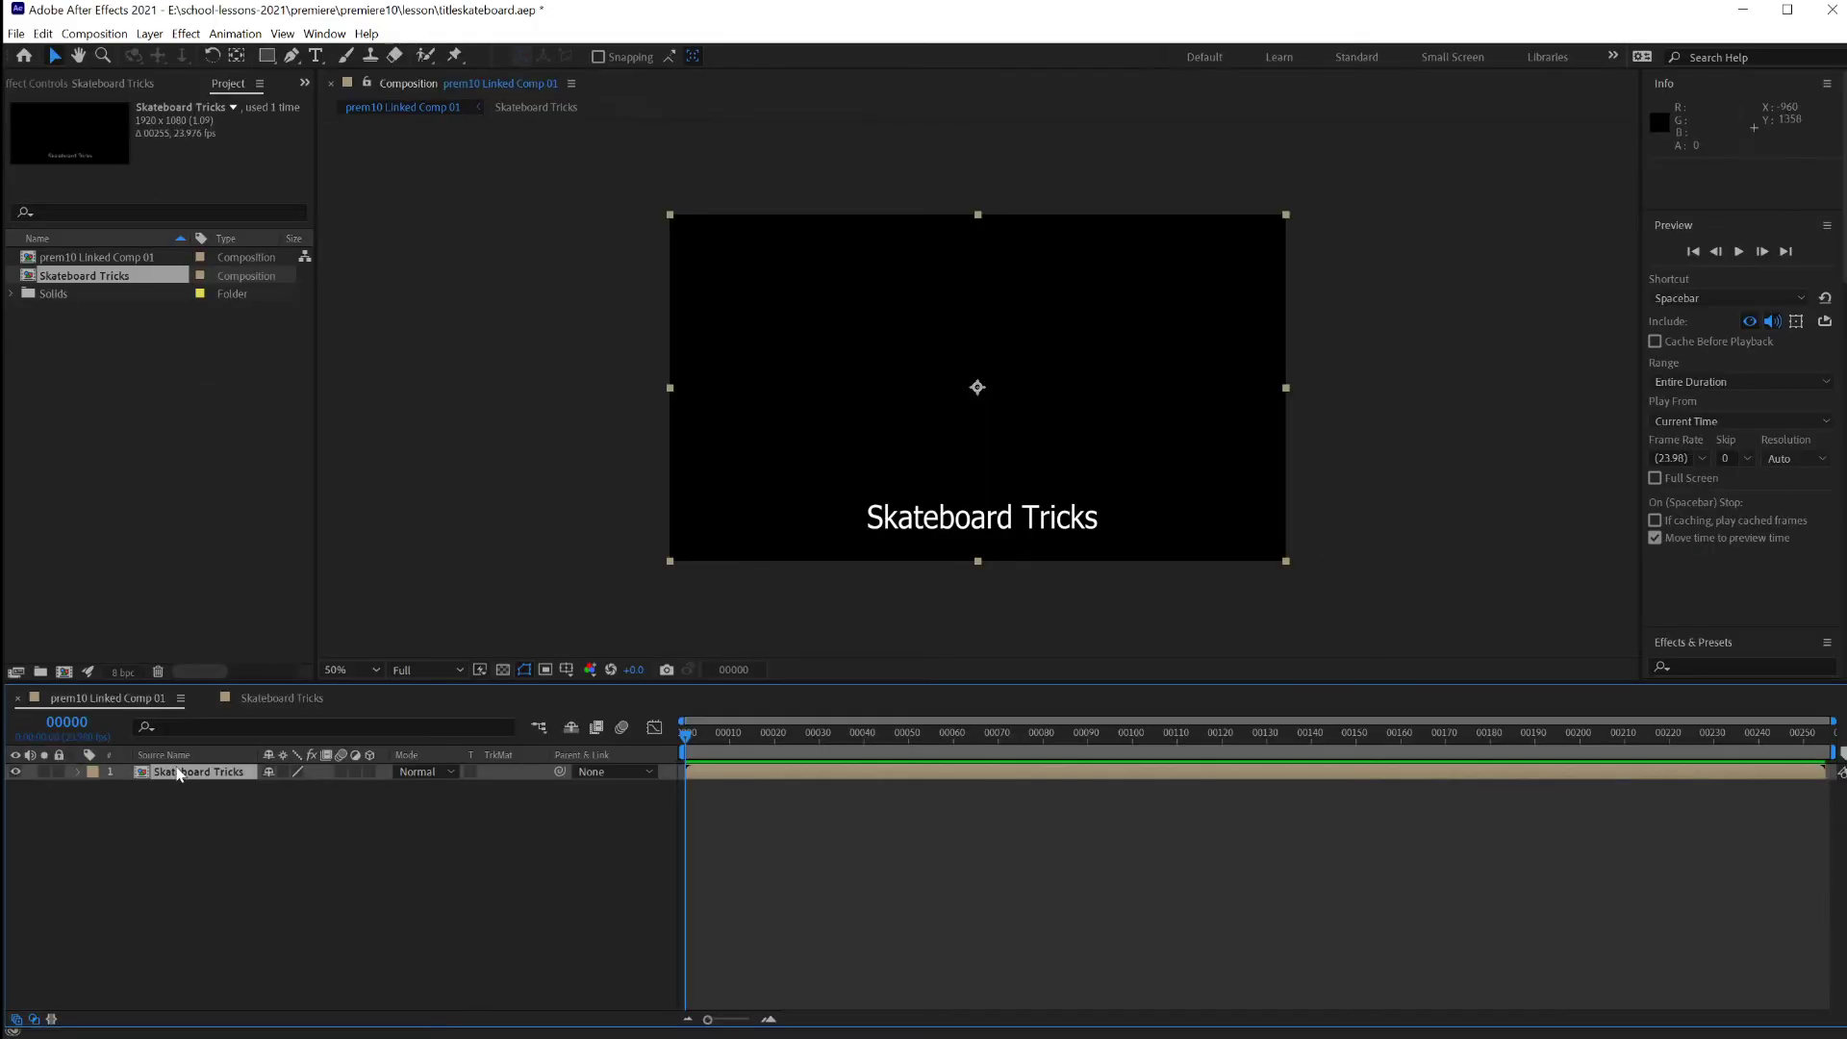
pyautogui.click(266, 700)
# Replace the title text in the Skateboard Tricks composition with "SKATEBOARD TRICKS" in capitals and leave text editing.
pyautogui.doubleClick(936, 519)
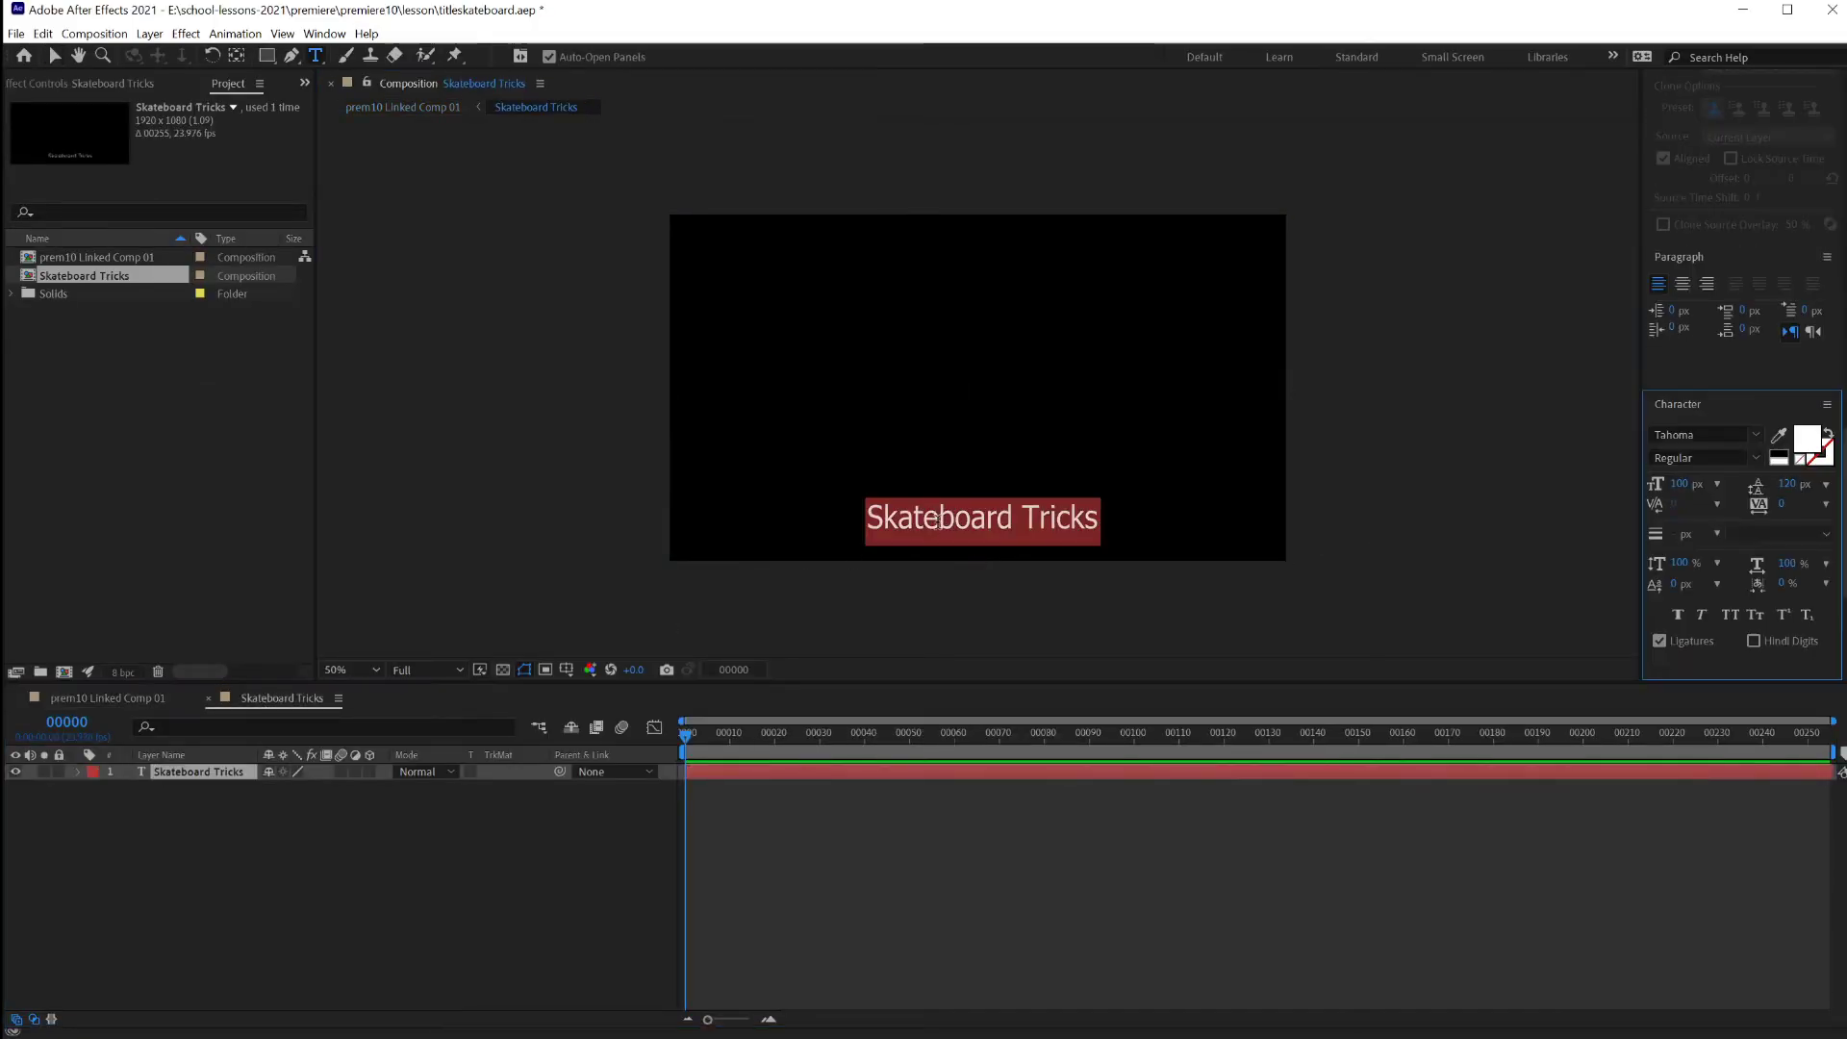
pyautogui.click(957, 520)
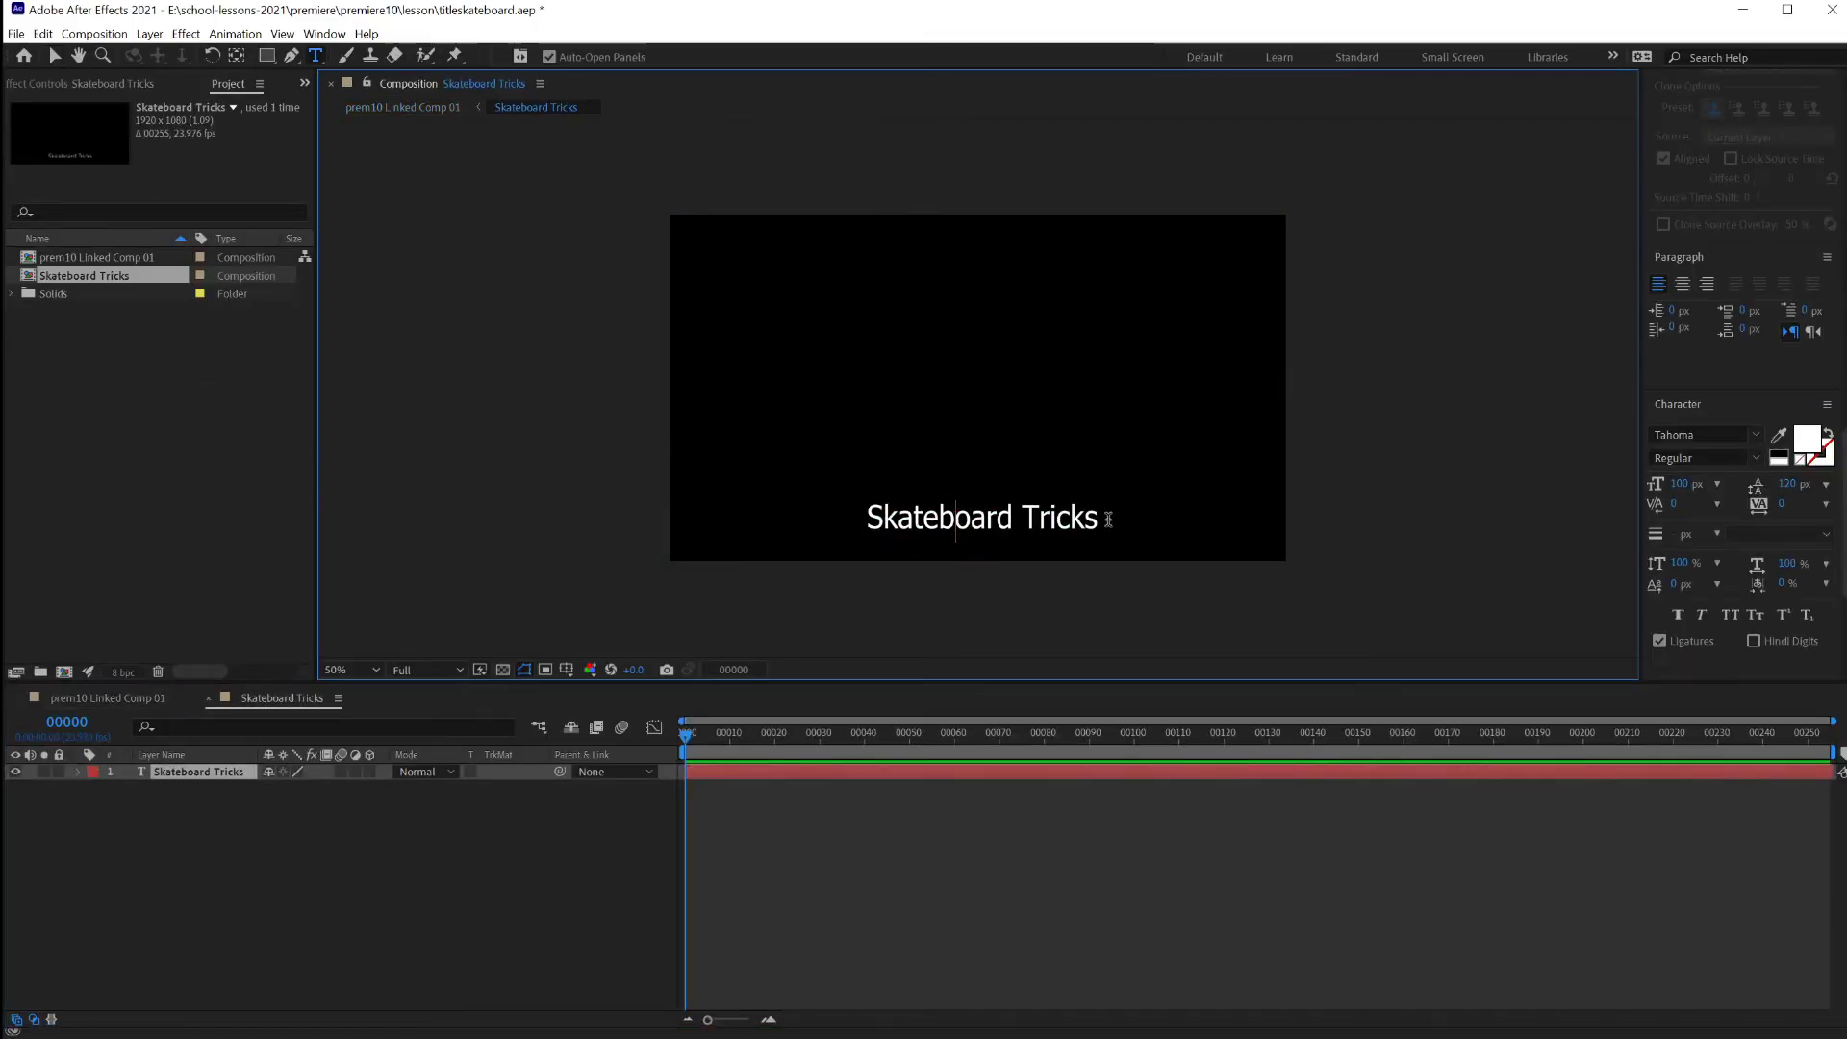
pyautogui.moveTo(1109, 520); pyautogui.dragTo(845, 504)
pyautogui.write('SKA')
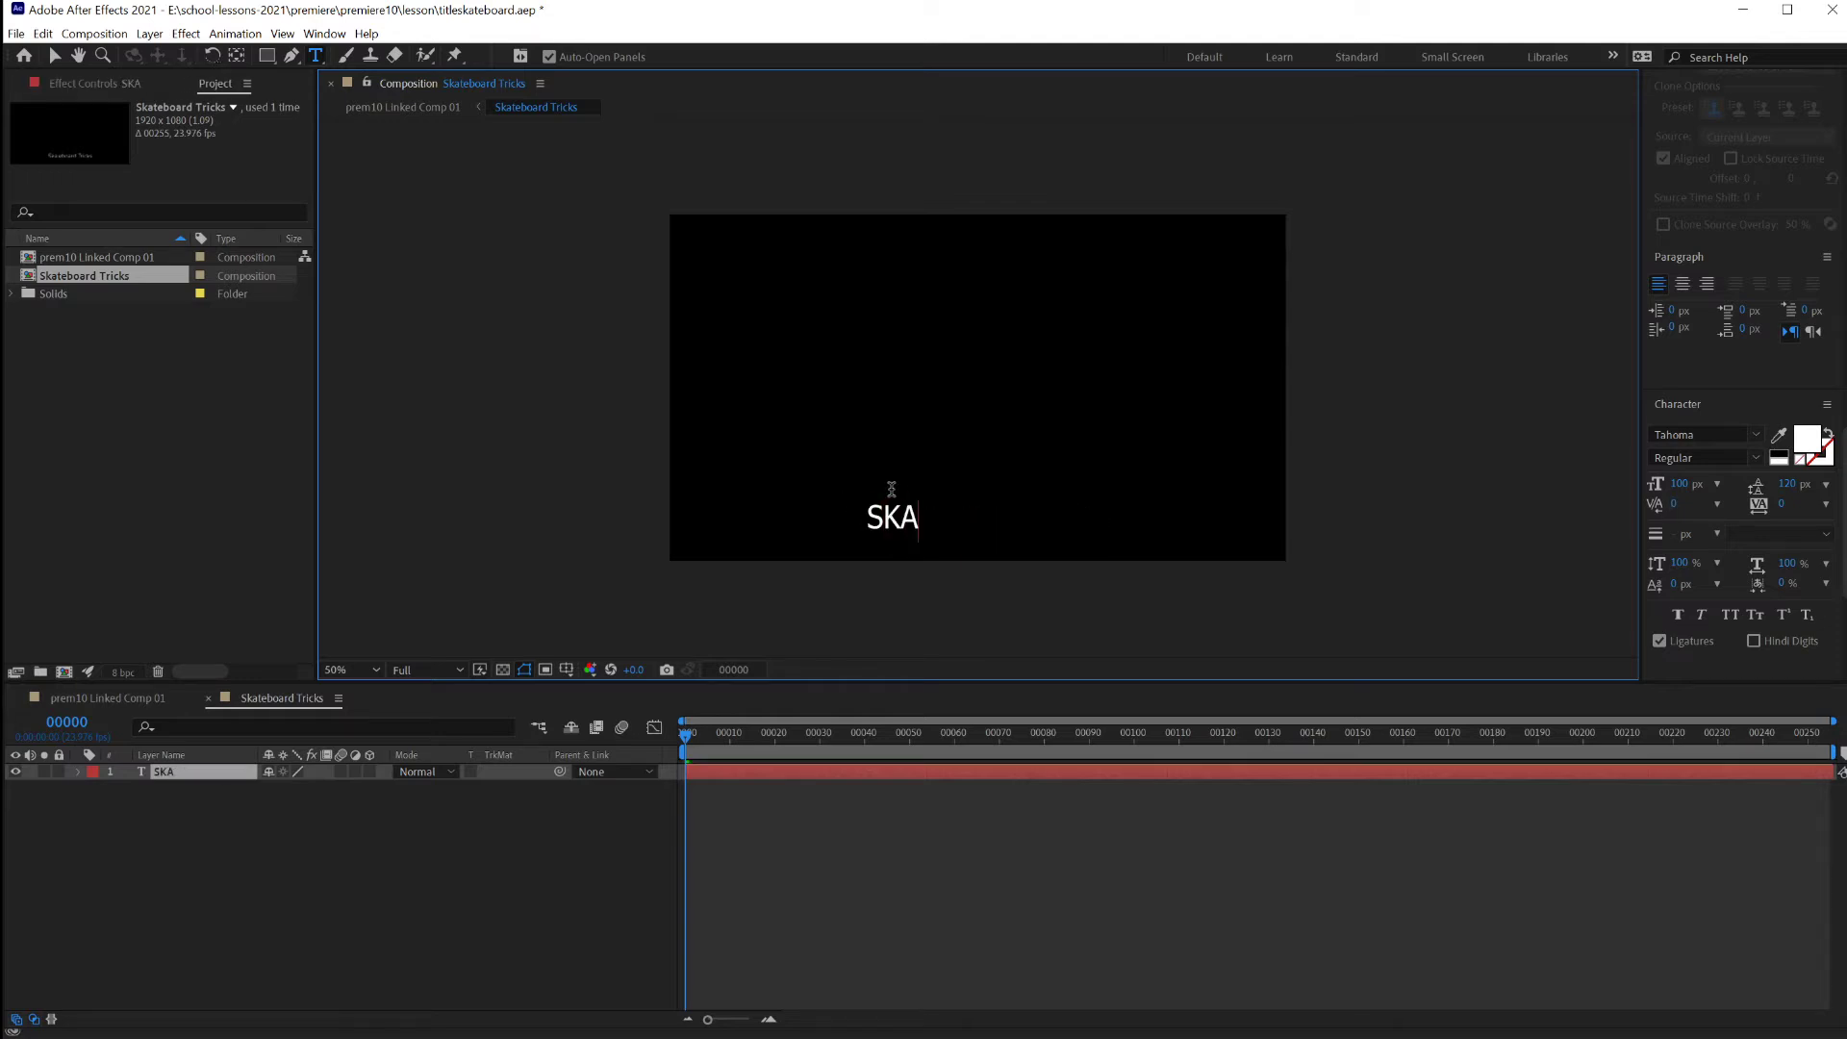
pyautogui.write('TEBOARD TR')
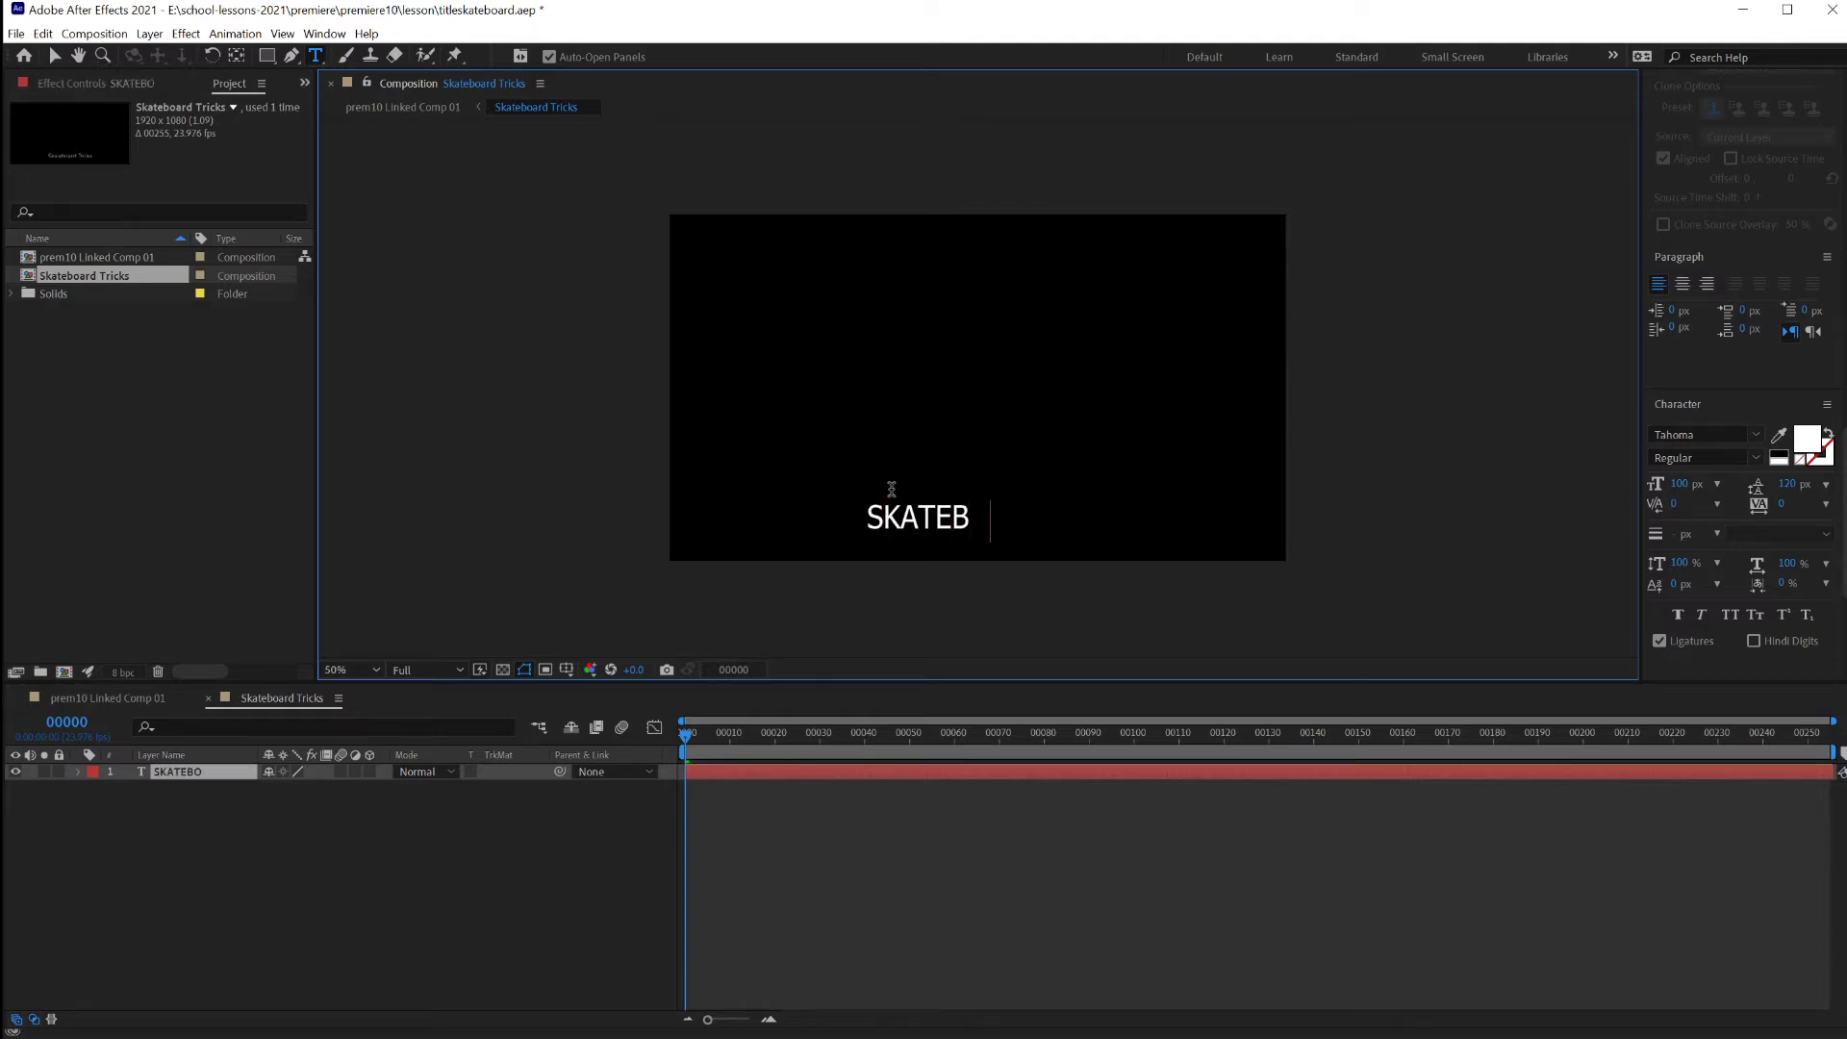
pyautogui.write('ICKS')
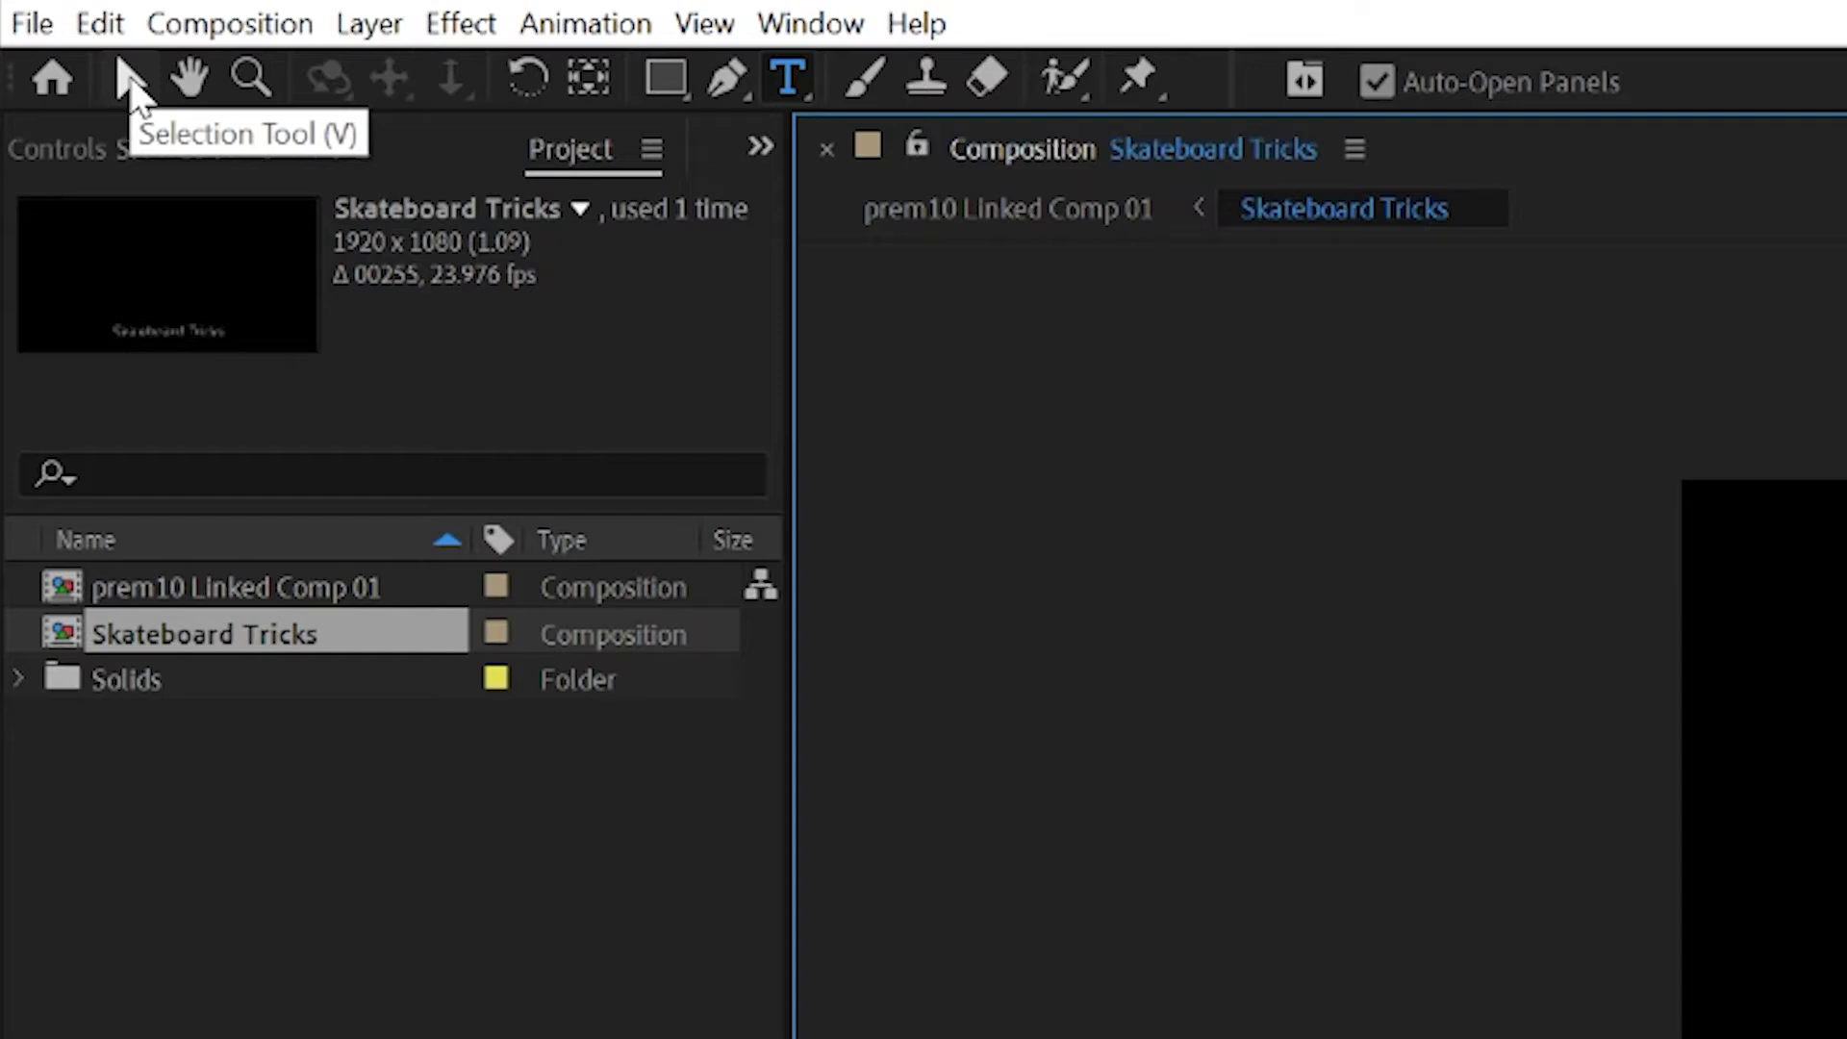
pyautogui.click(128, 77)
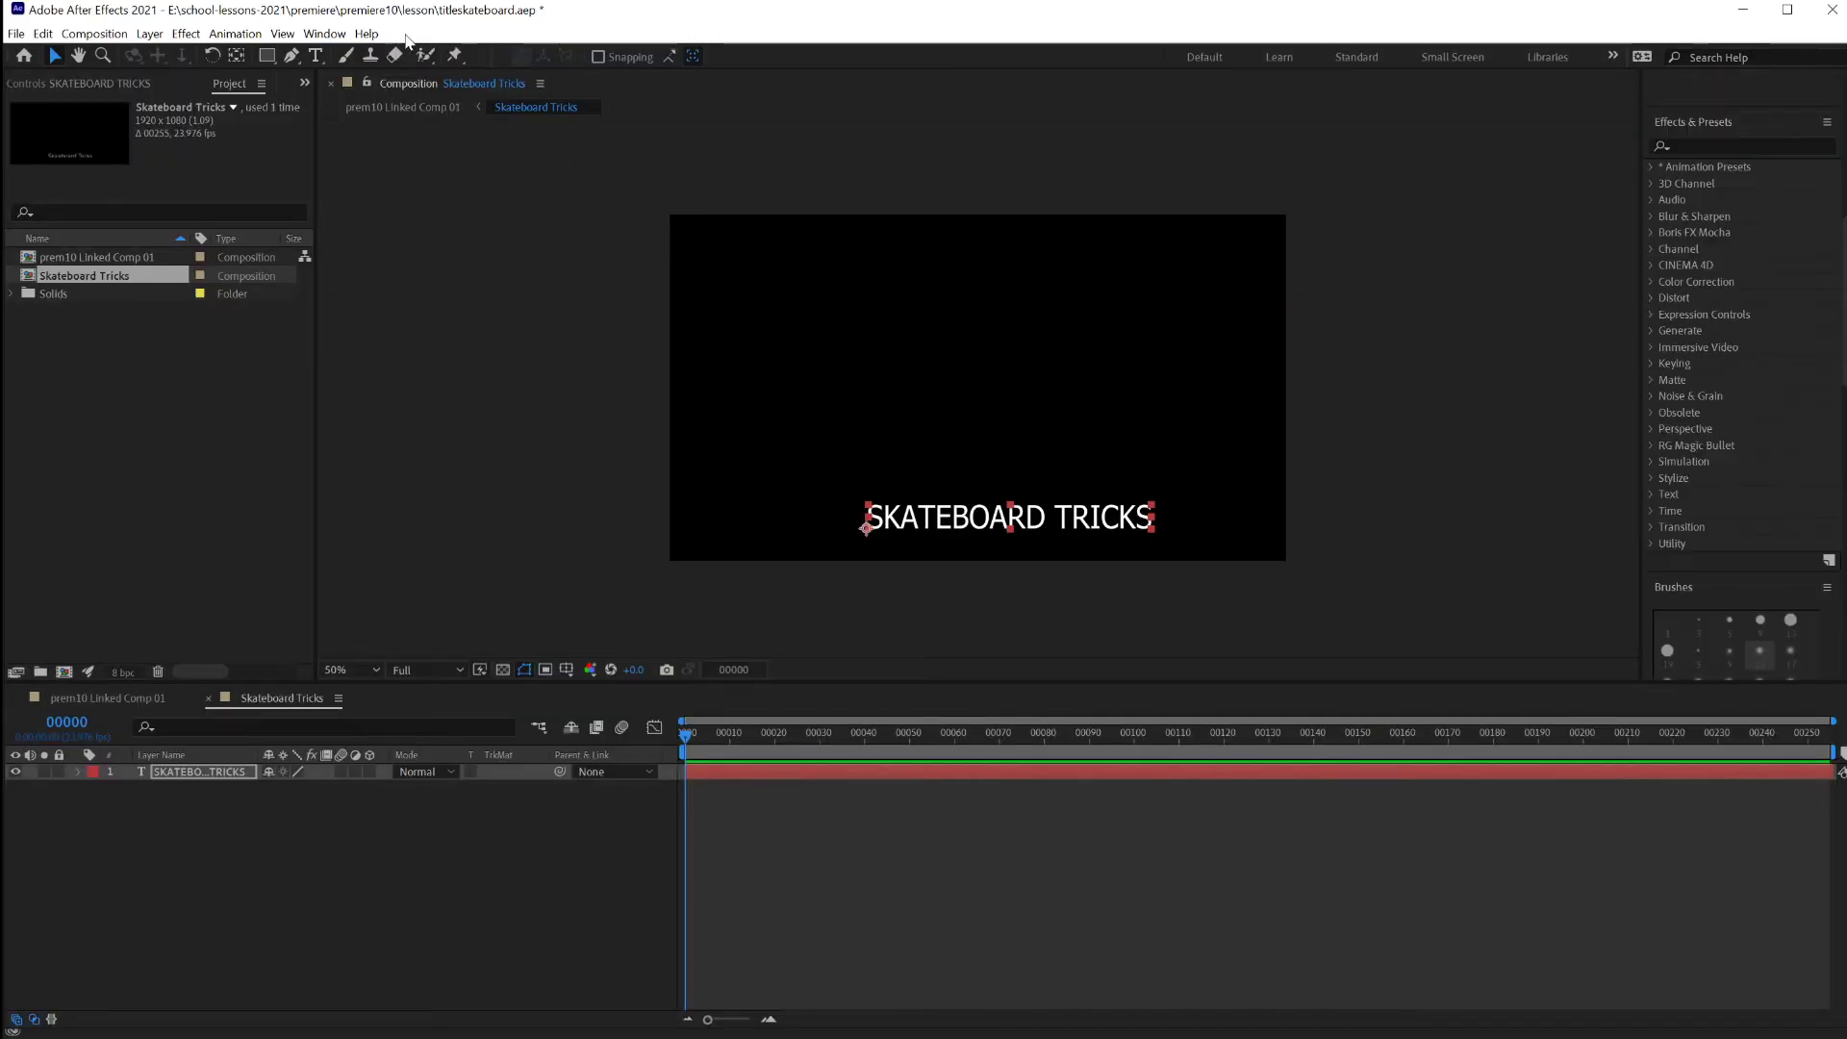
# Center the title horizontally within the composition using Align, and switch to Premiere Pro to check the updated title.
pyautogui.click(324, 34)
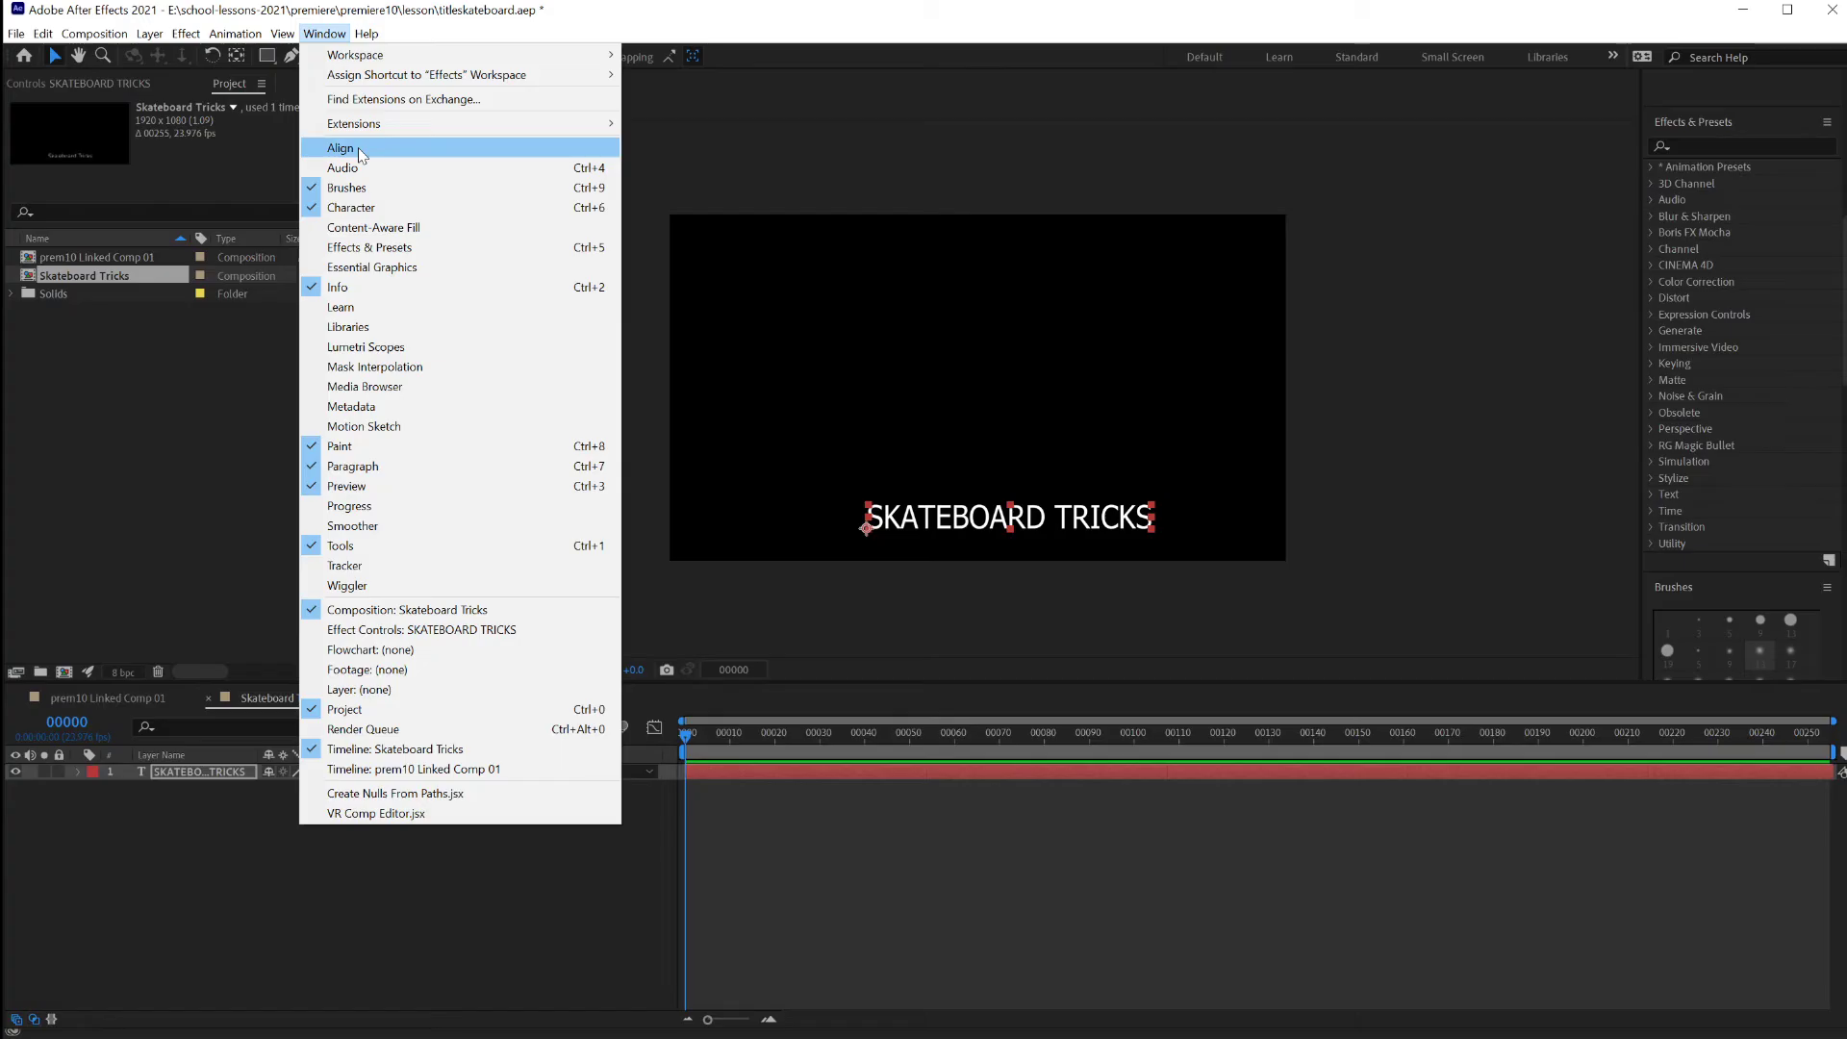
pyautogui.click(511, 465)
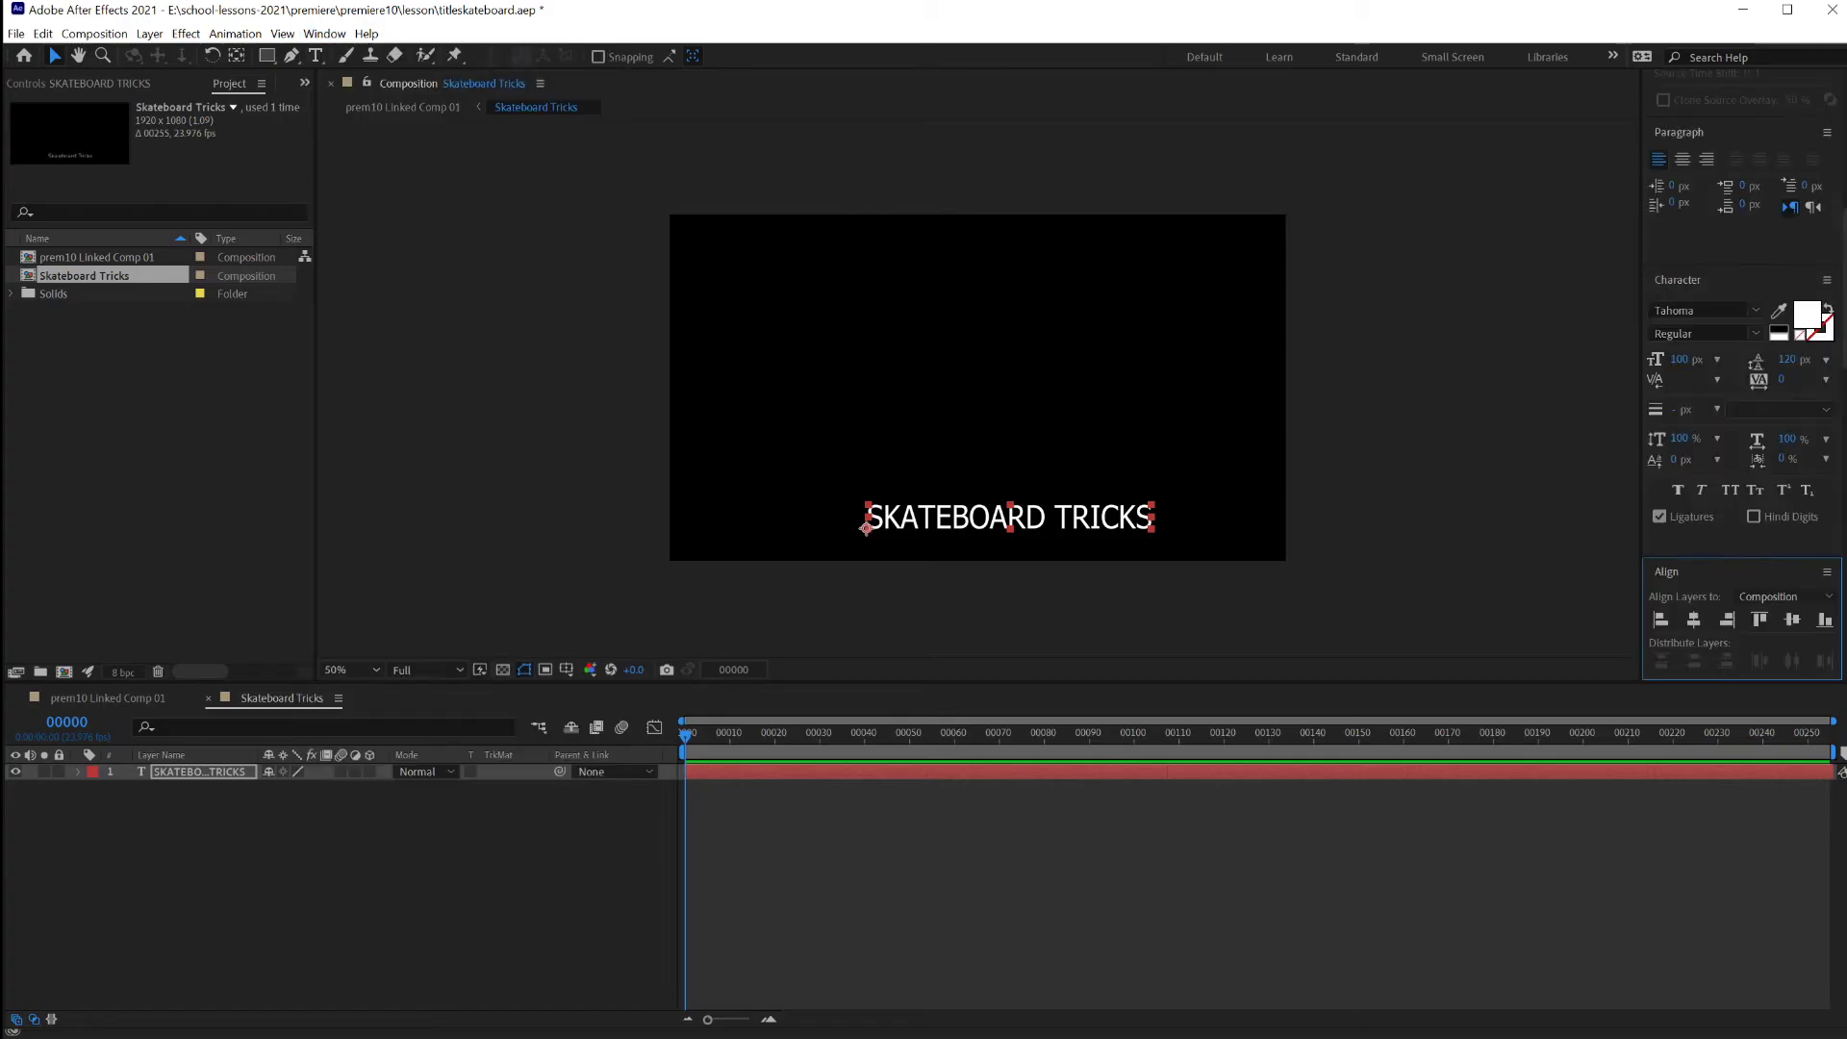
pyautogui.click(1695, 620)
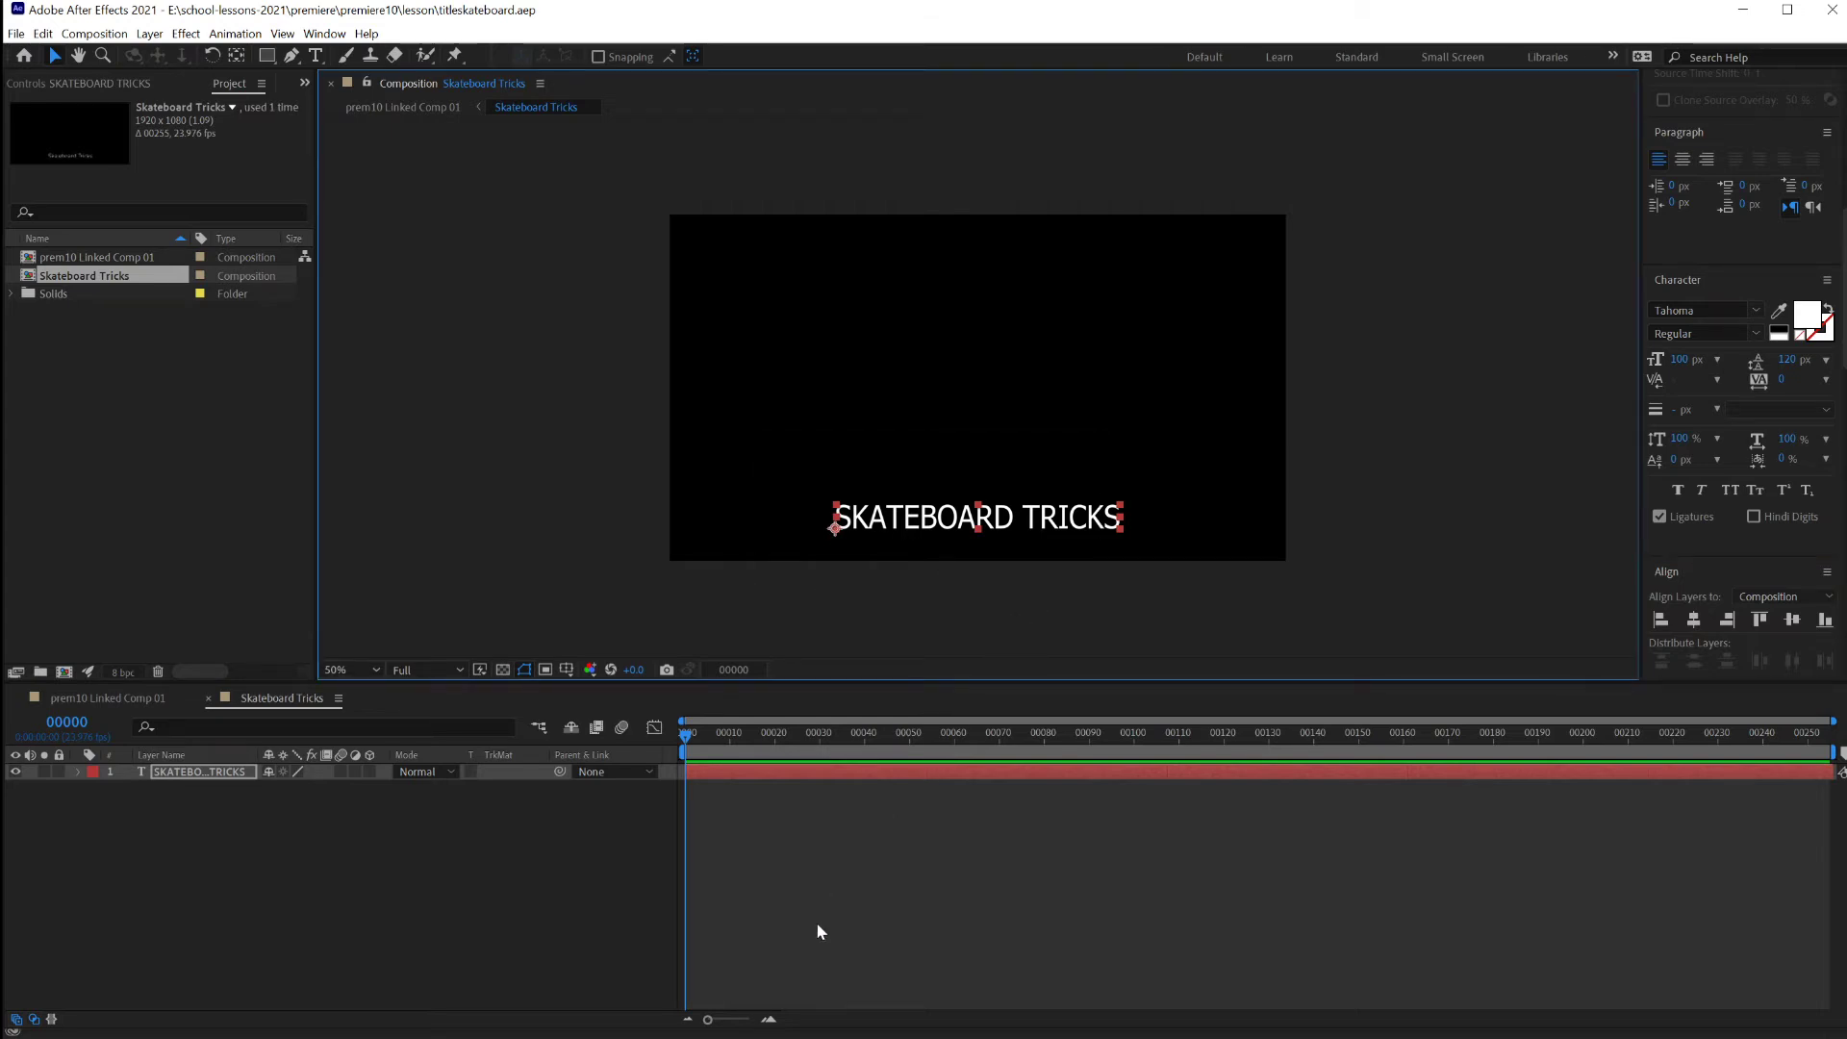
pyautogui.hotkey('alt', 'Tab')
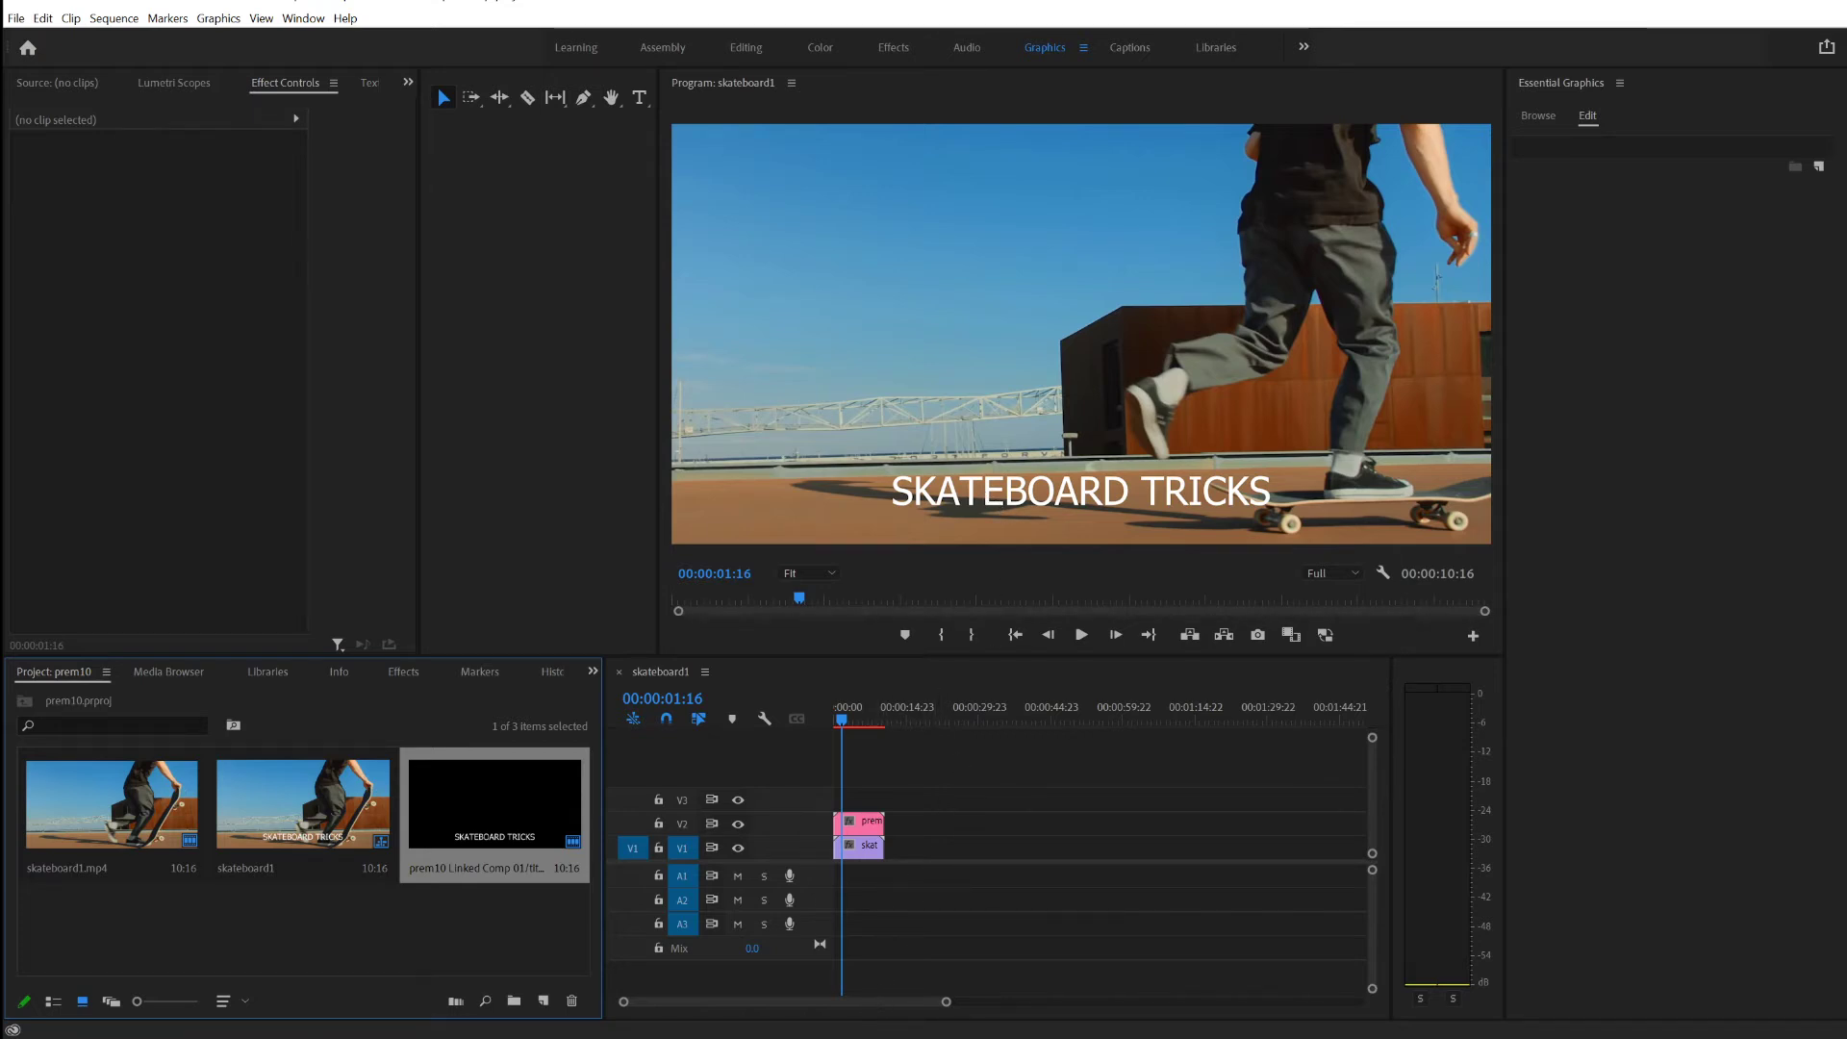
# Switch to After Effects and expand the animation presets for text down to the Blurs group.
pyautogui.hotkey('alt', 'Tab')
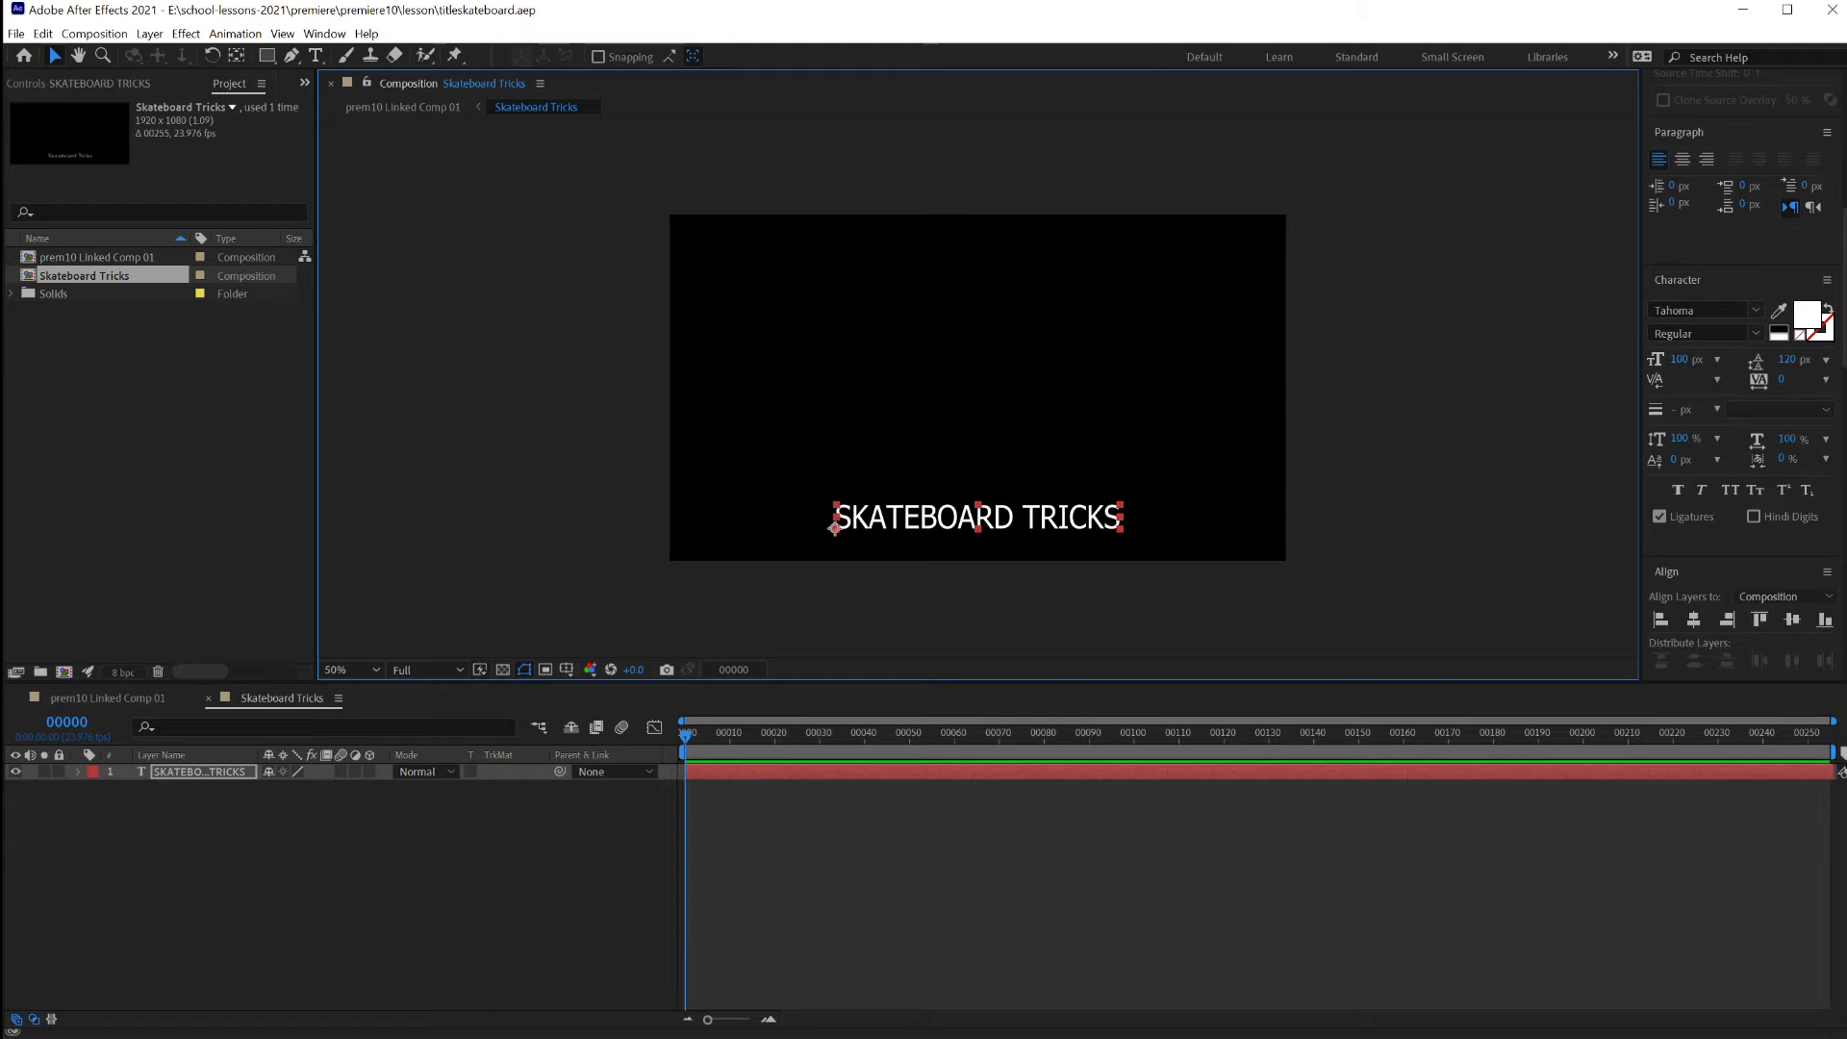
pyautogui.scroll(5, 1742, 385)
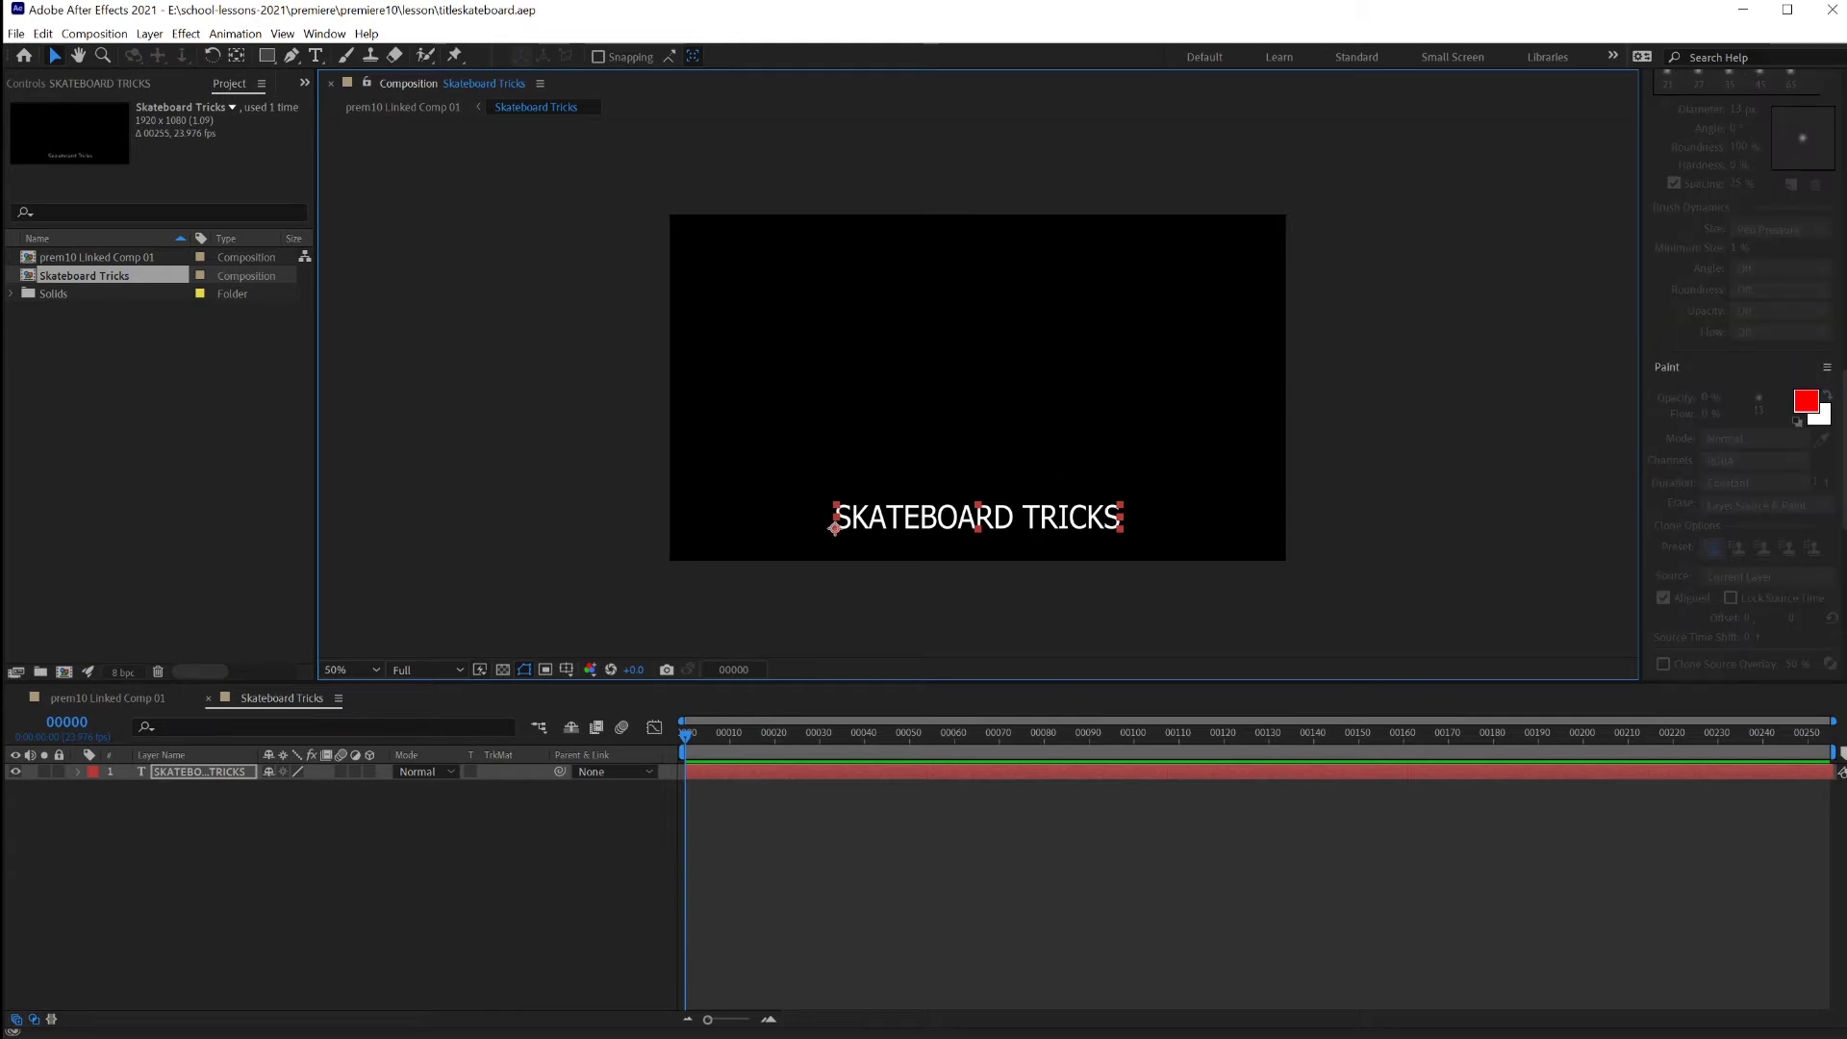
pyautogui.scroll(10, 1805, 144)
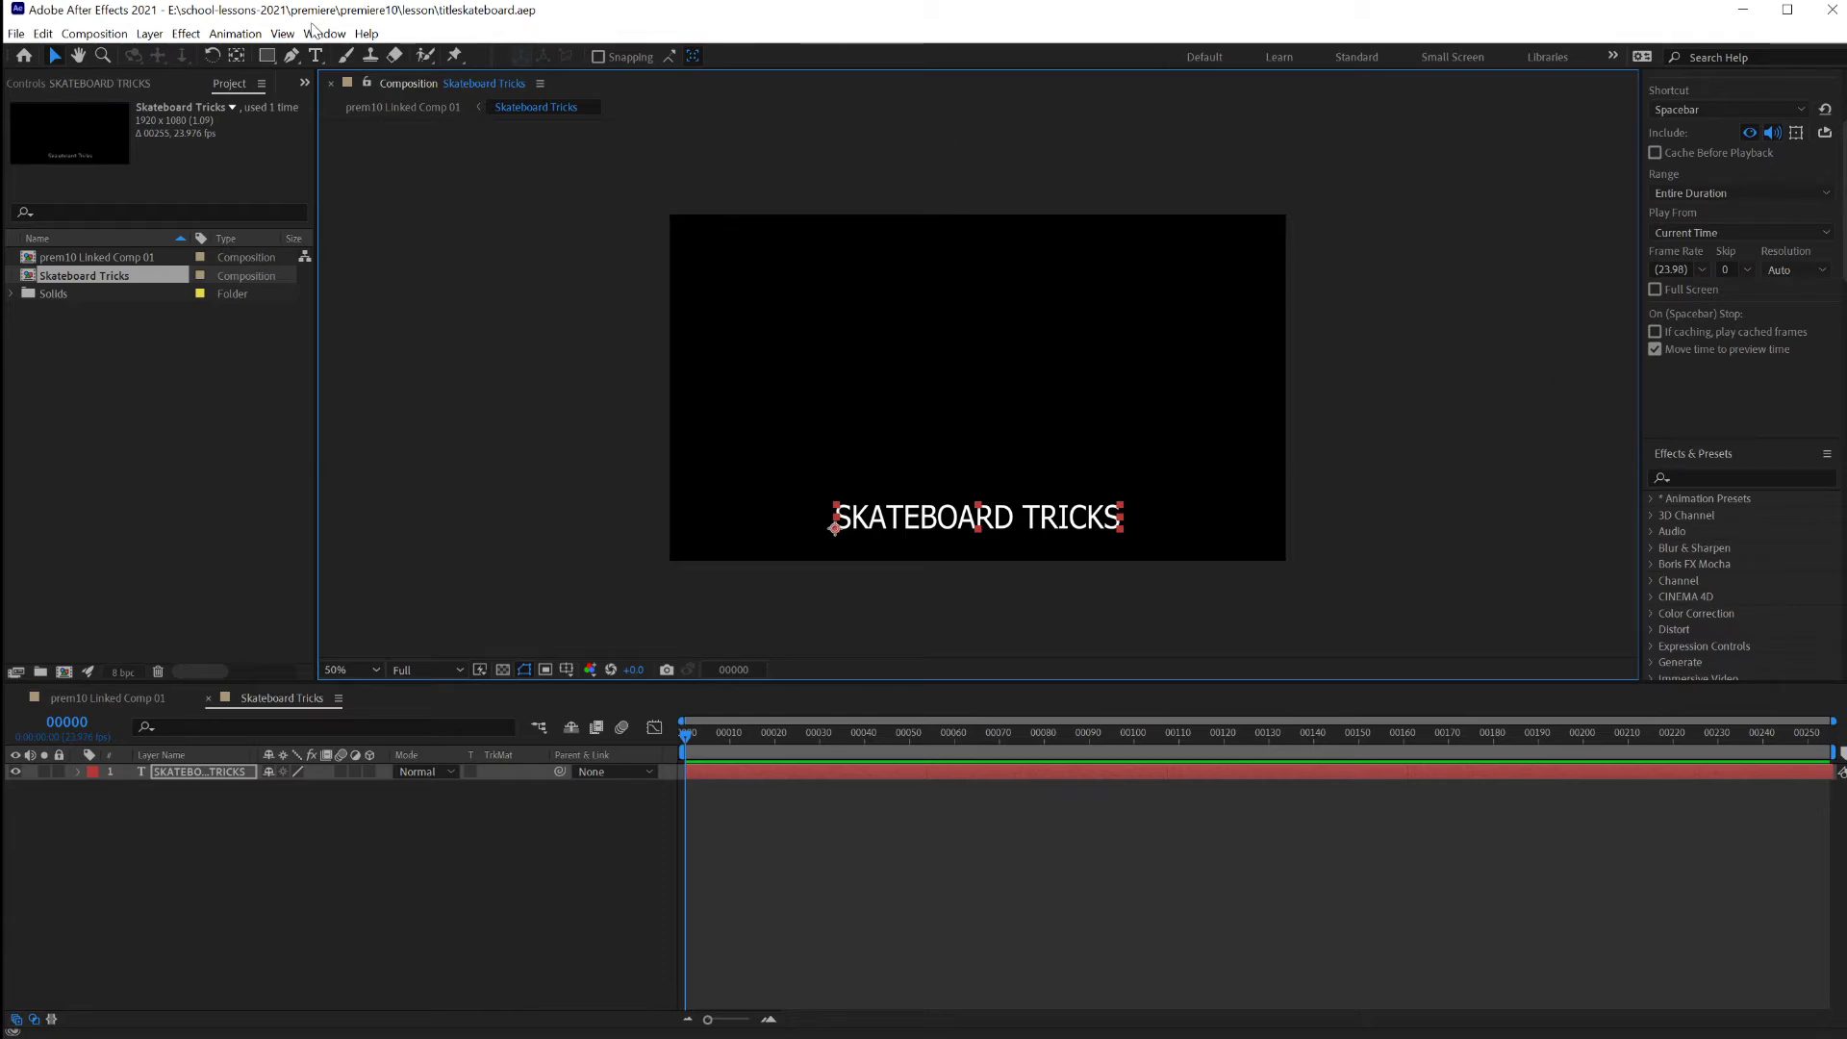
pyautogui.click(320, 34)
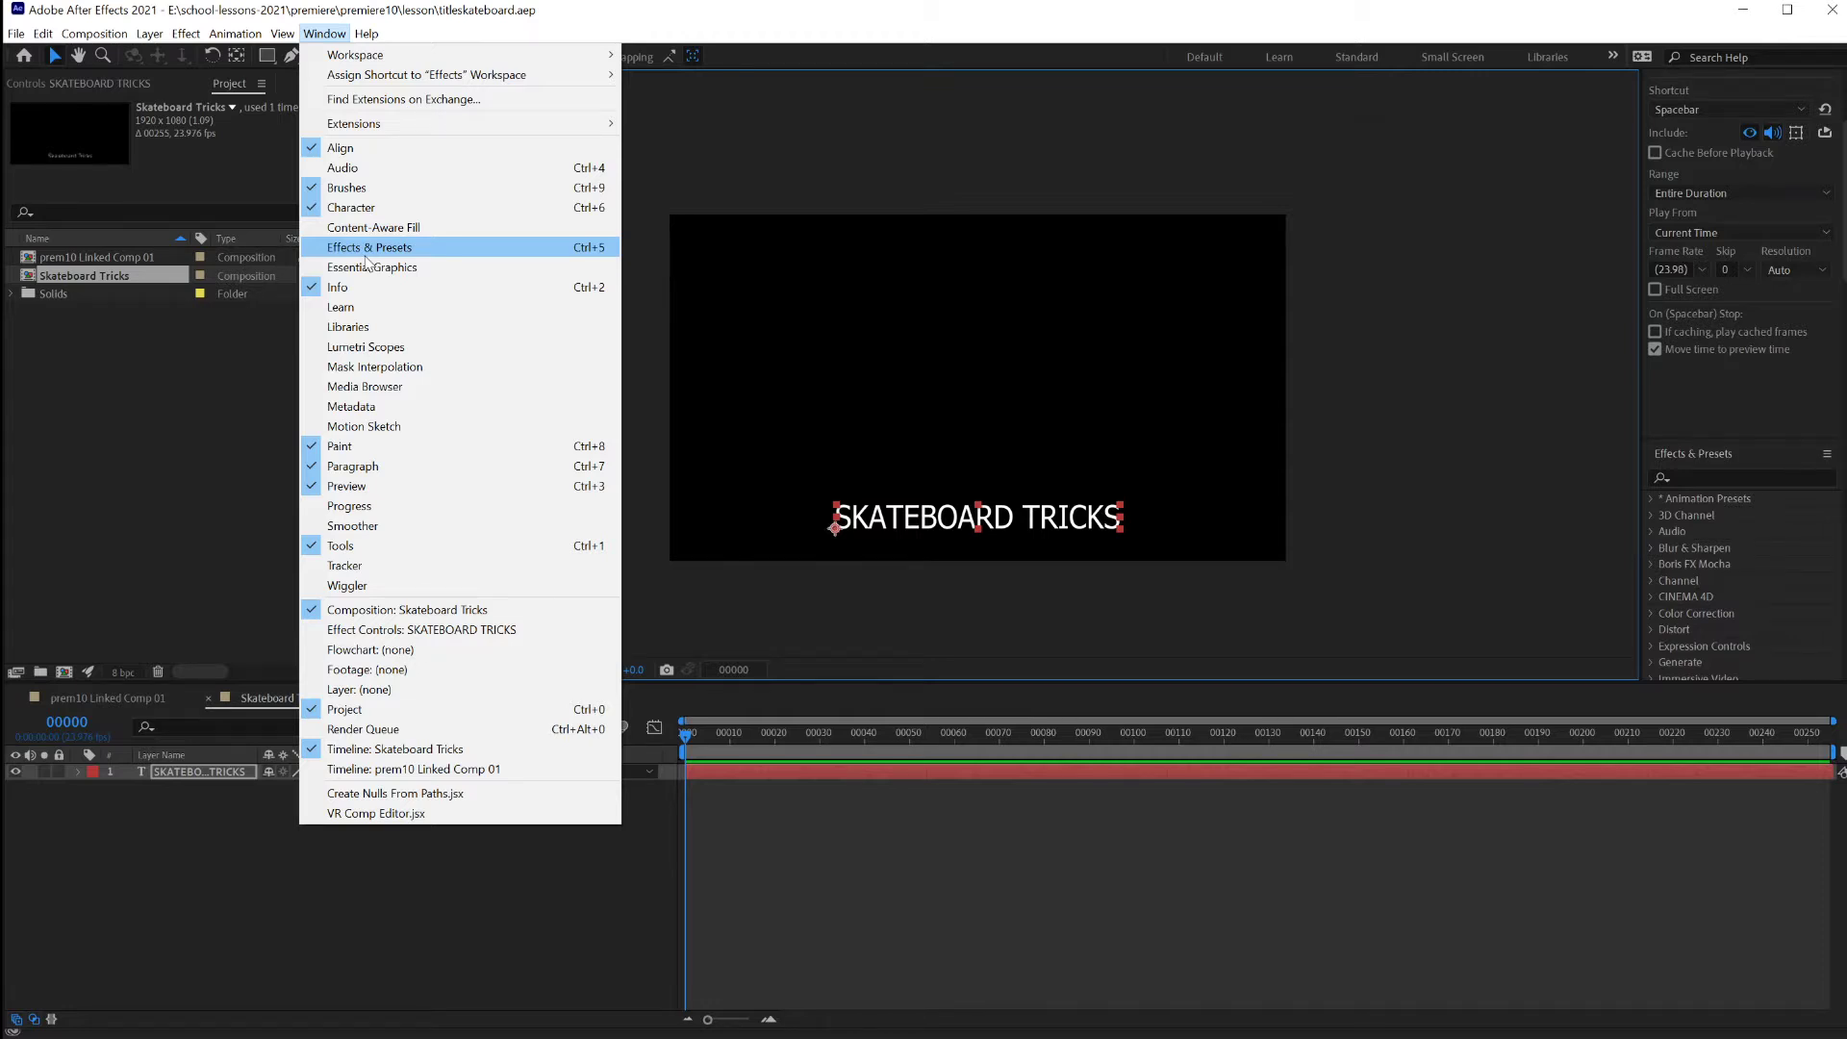
pyautogui.click(366, 252)
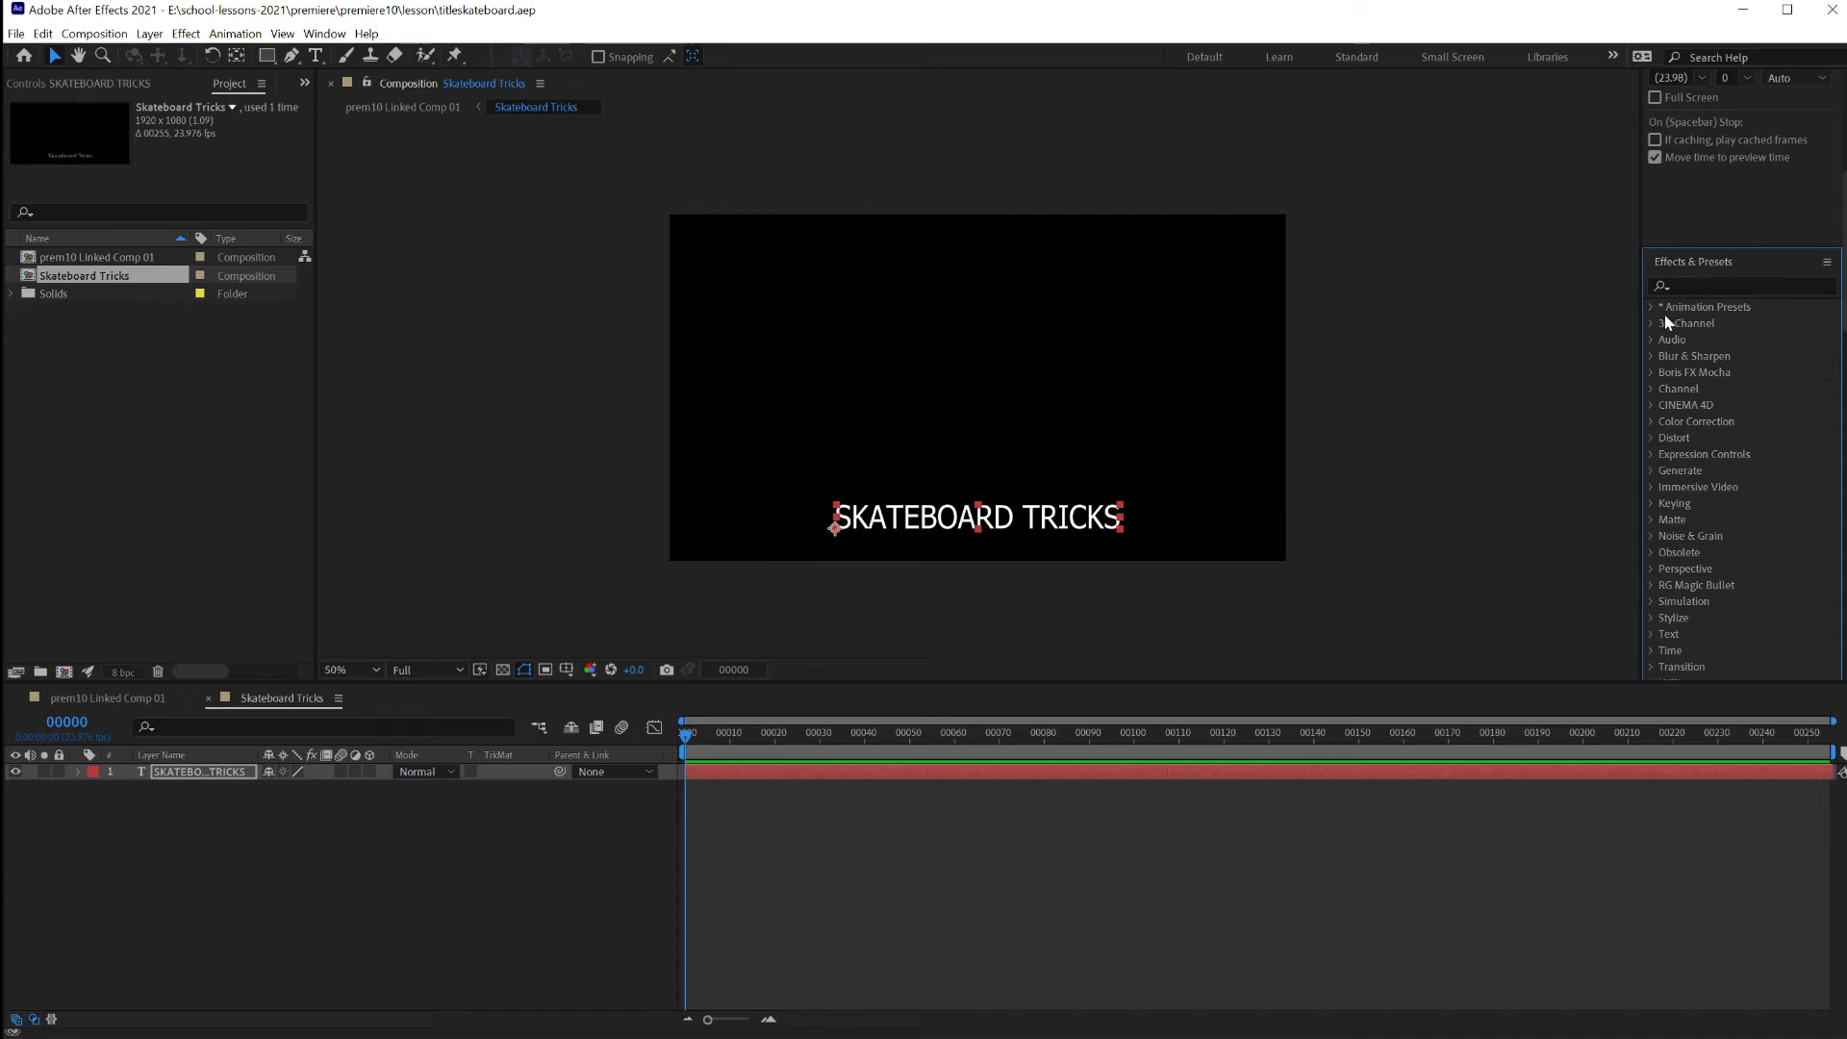
pyautogui.click(1653, 308)
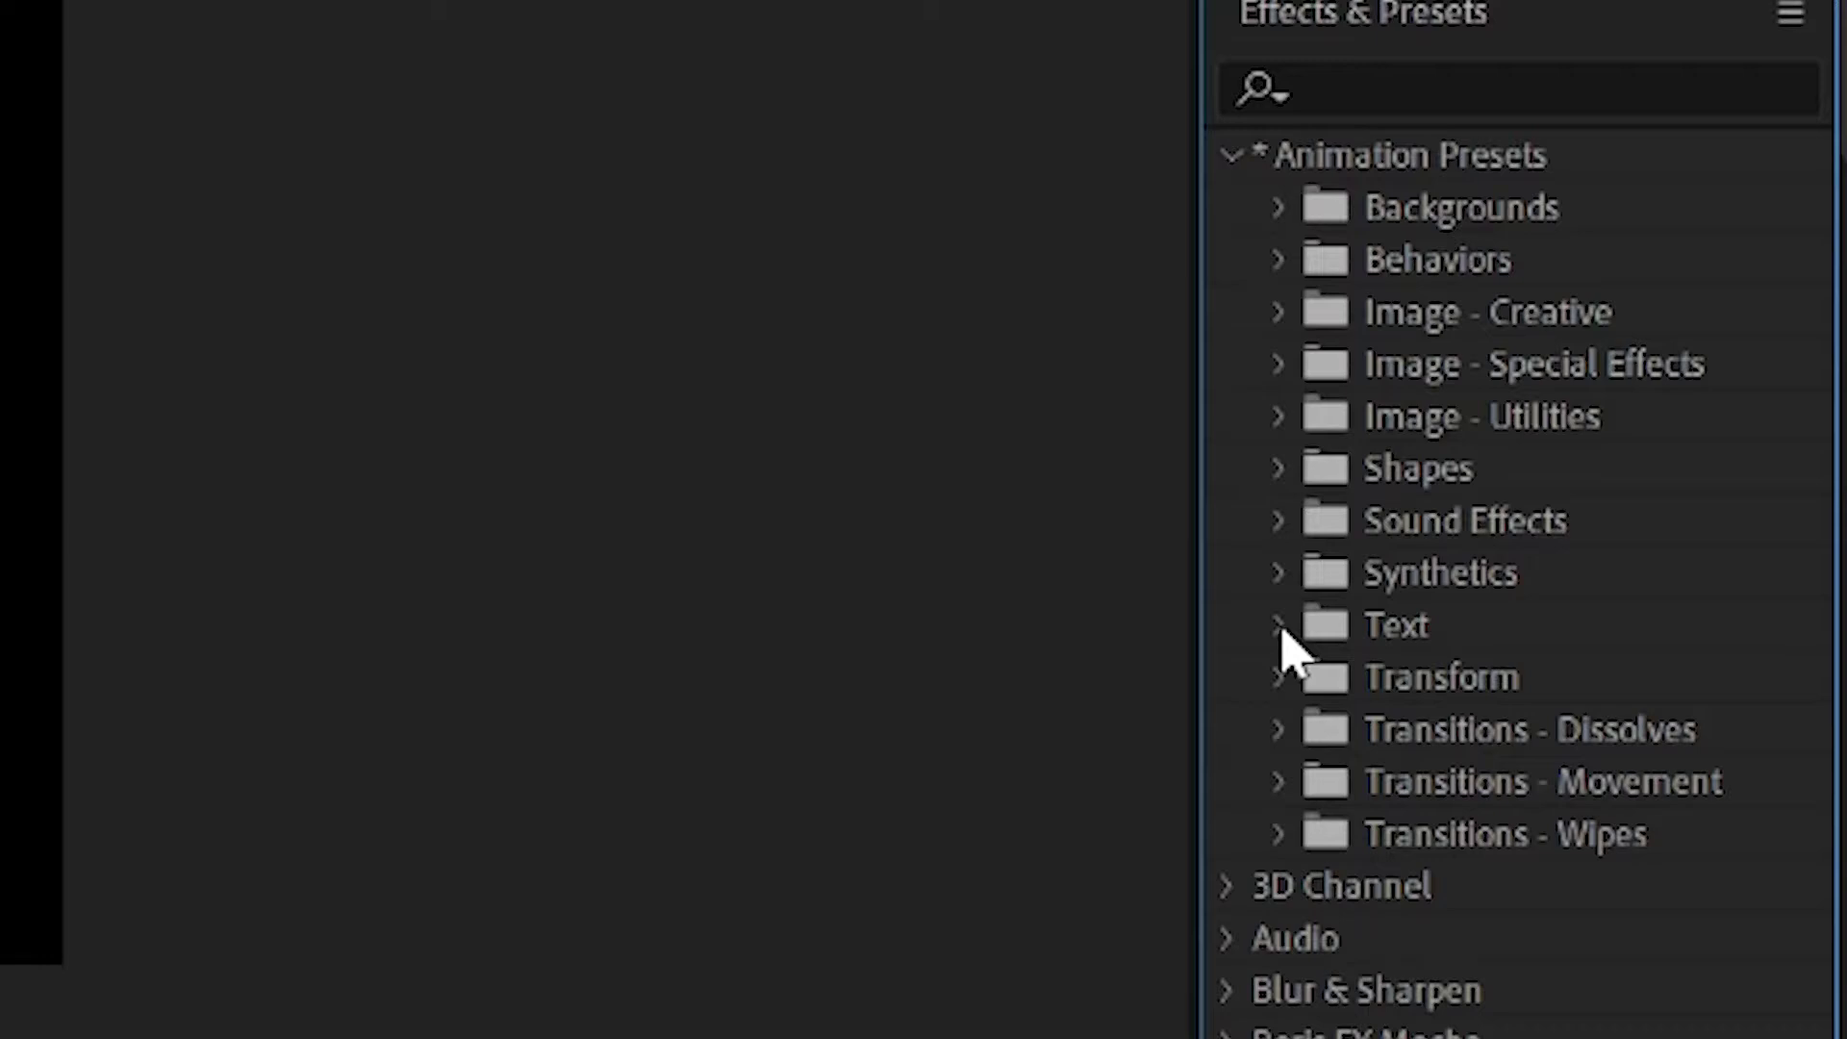
pyautogui.click(1667, 455)
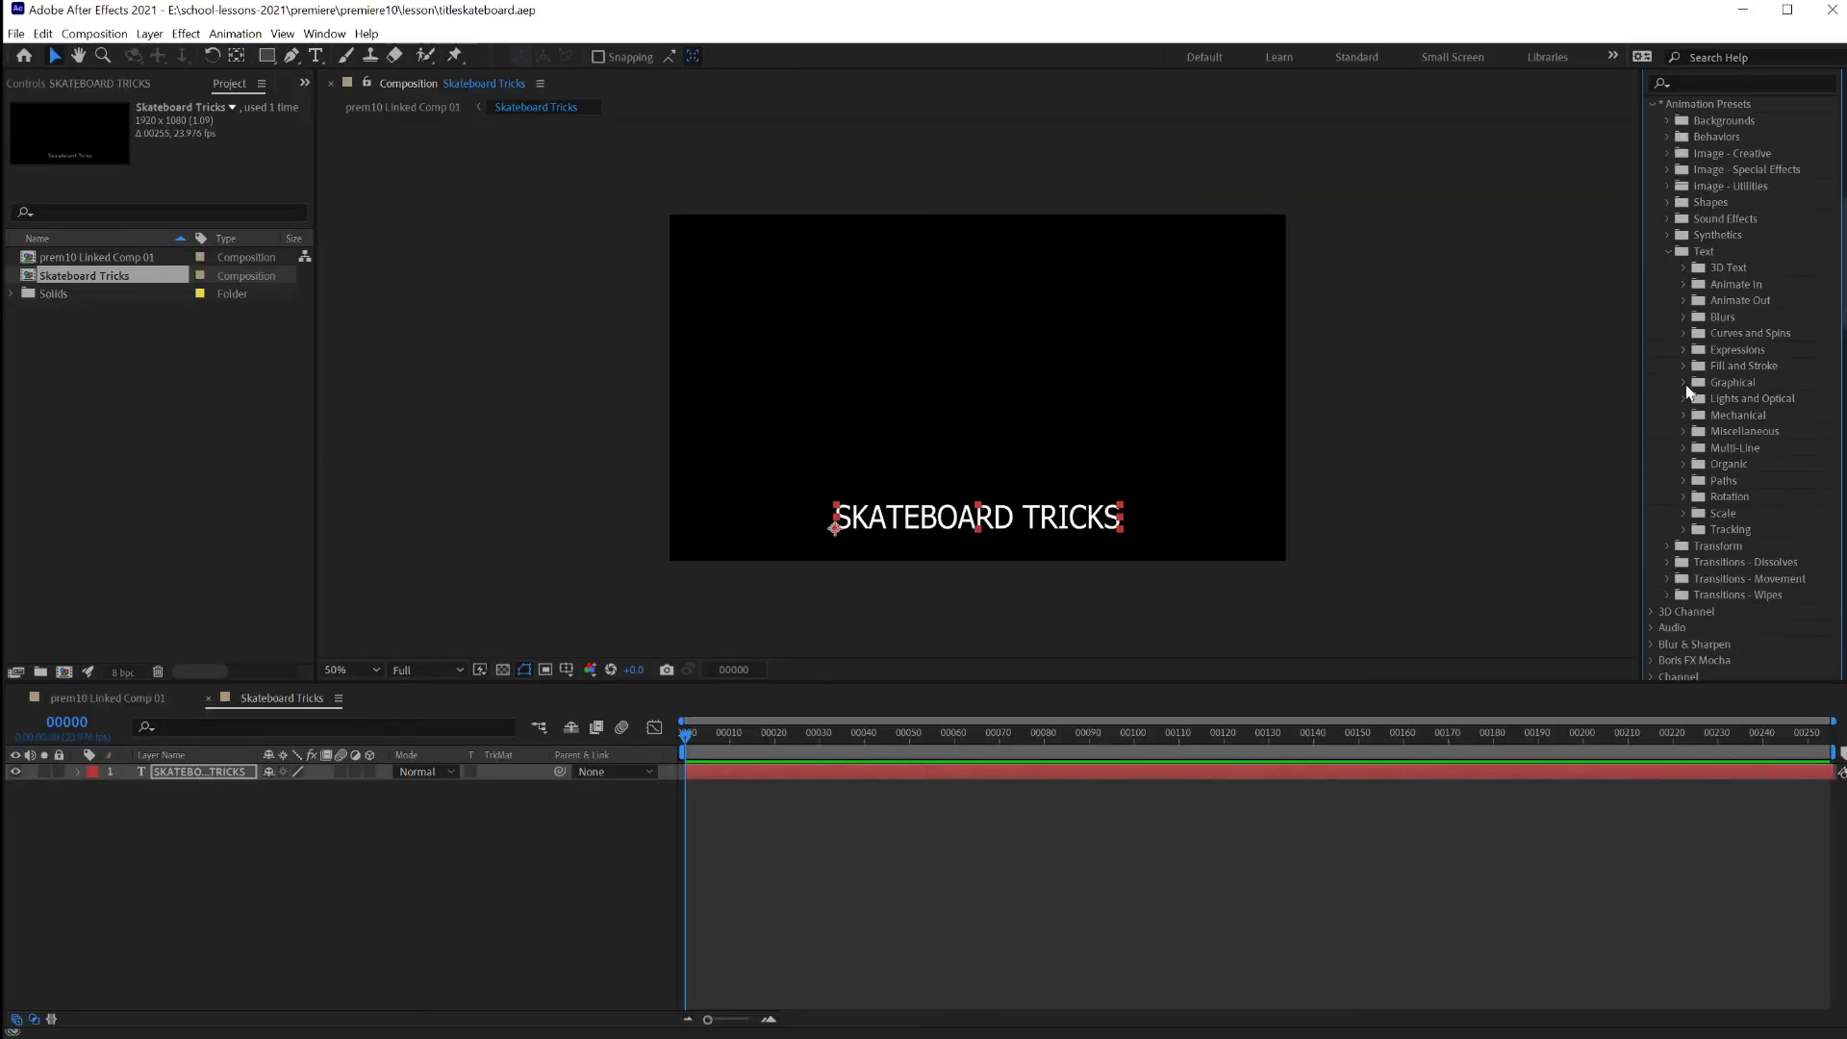
pyautogui.click(1683, 317)
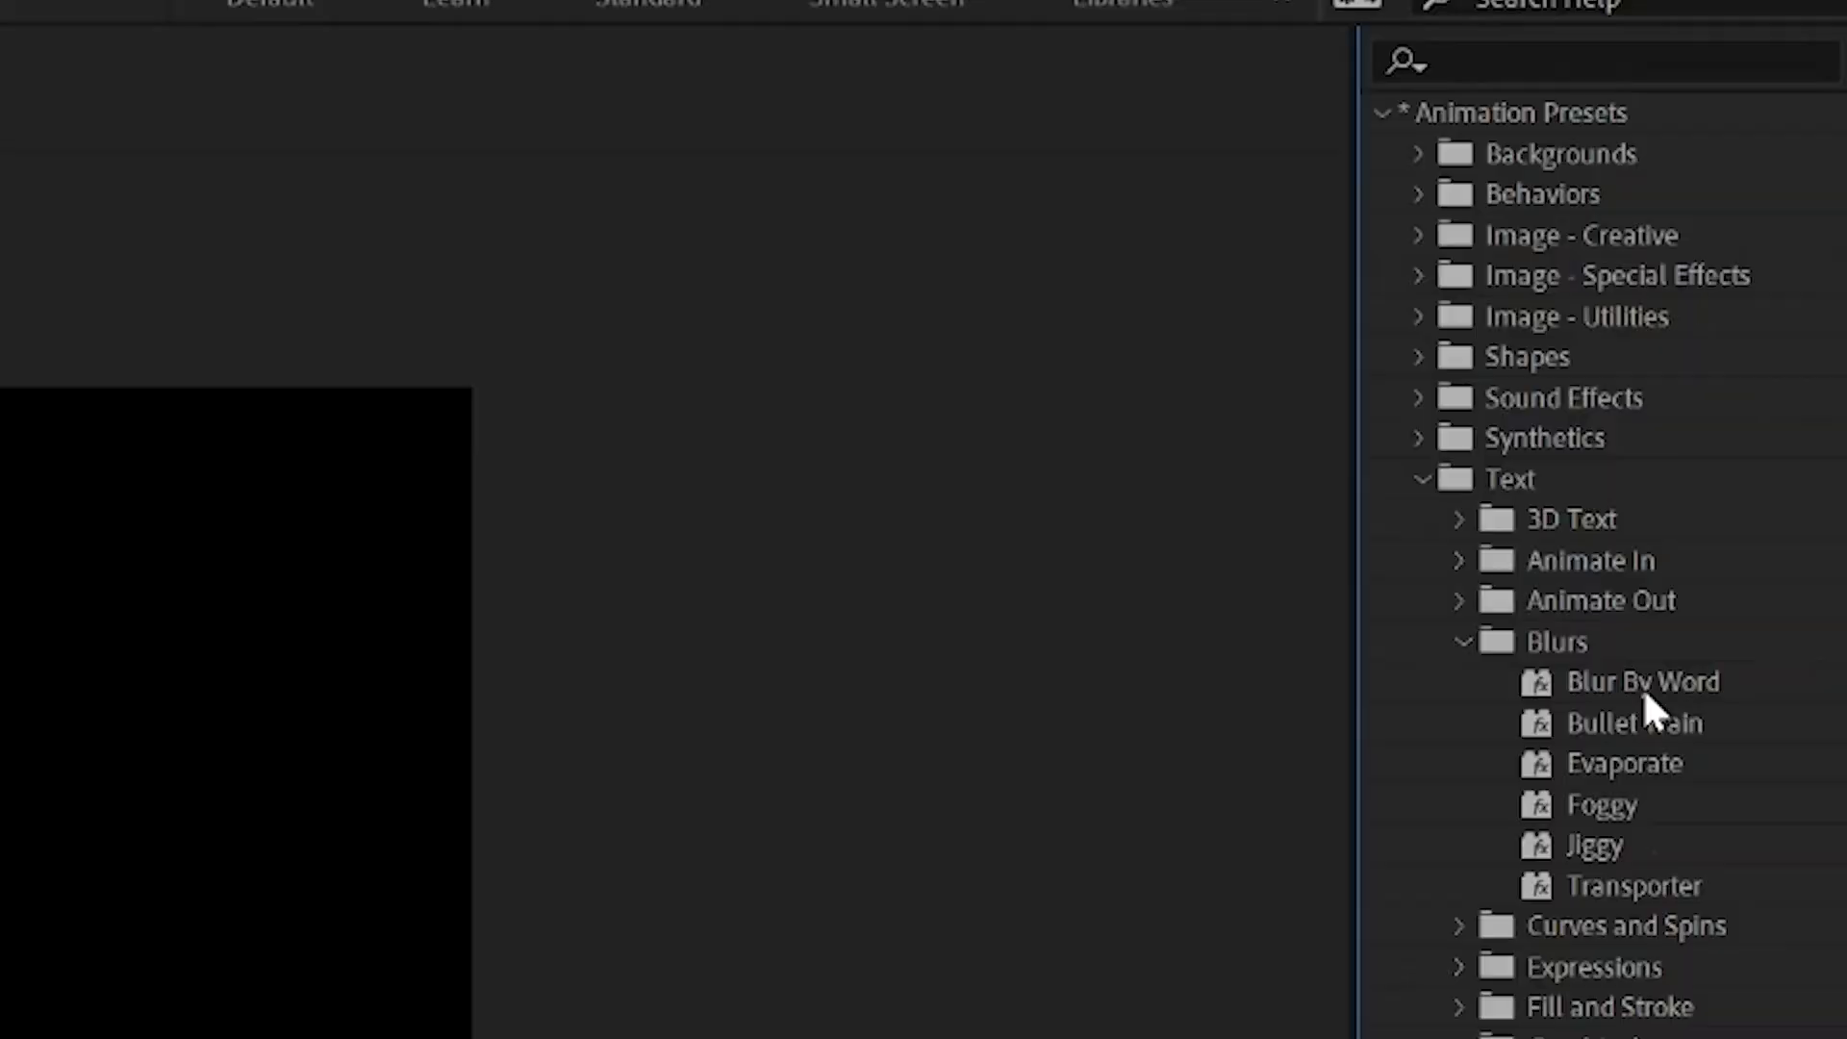
# Try the Blur By Word preset on the title, preview the animation and undo it.
pyautogui.moveTo(1549, 687); pyautogui.dragTo(0, 1038)
pyautogui.moveTo(982, 544); pyautogui.dragTo(234, 772)
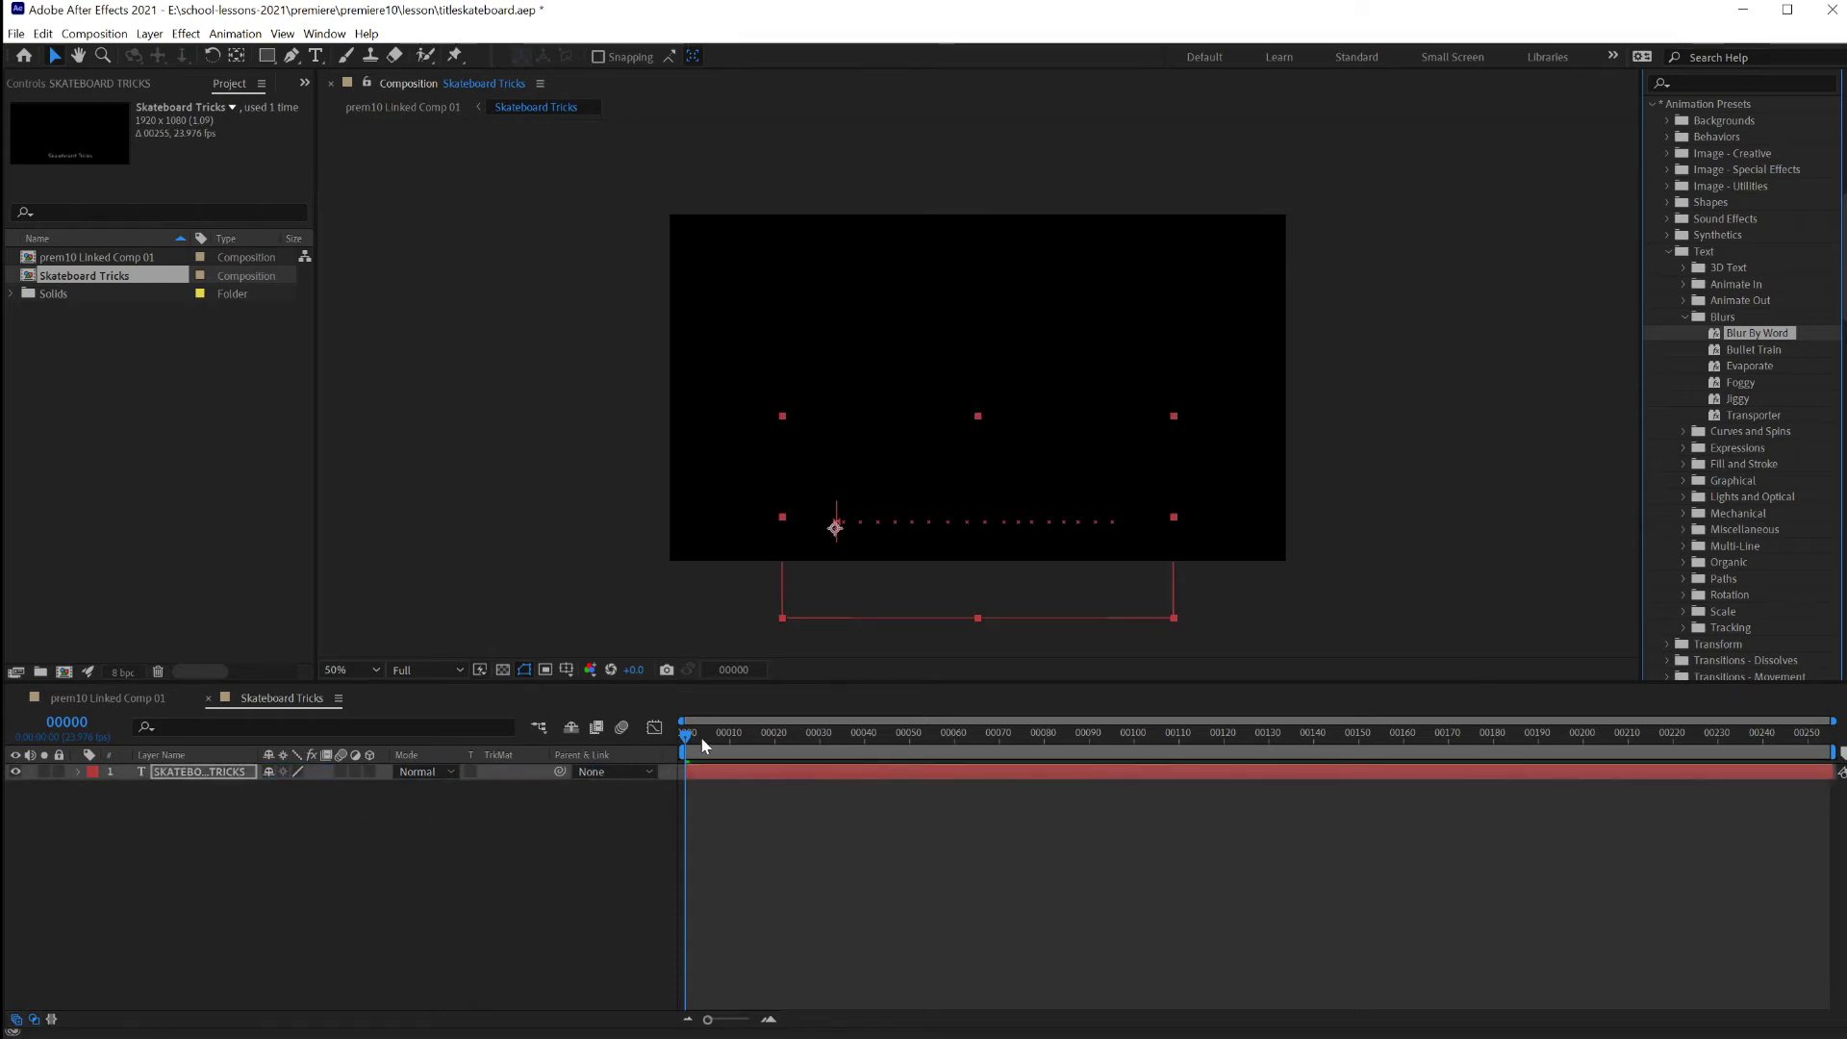
pyautogui.press('space')
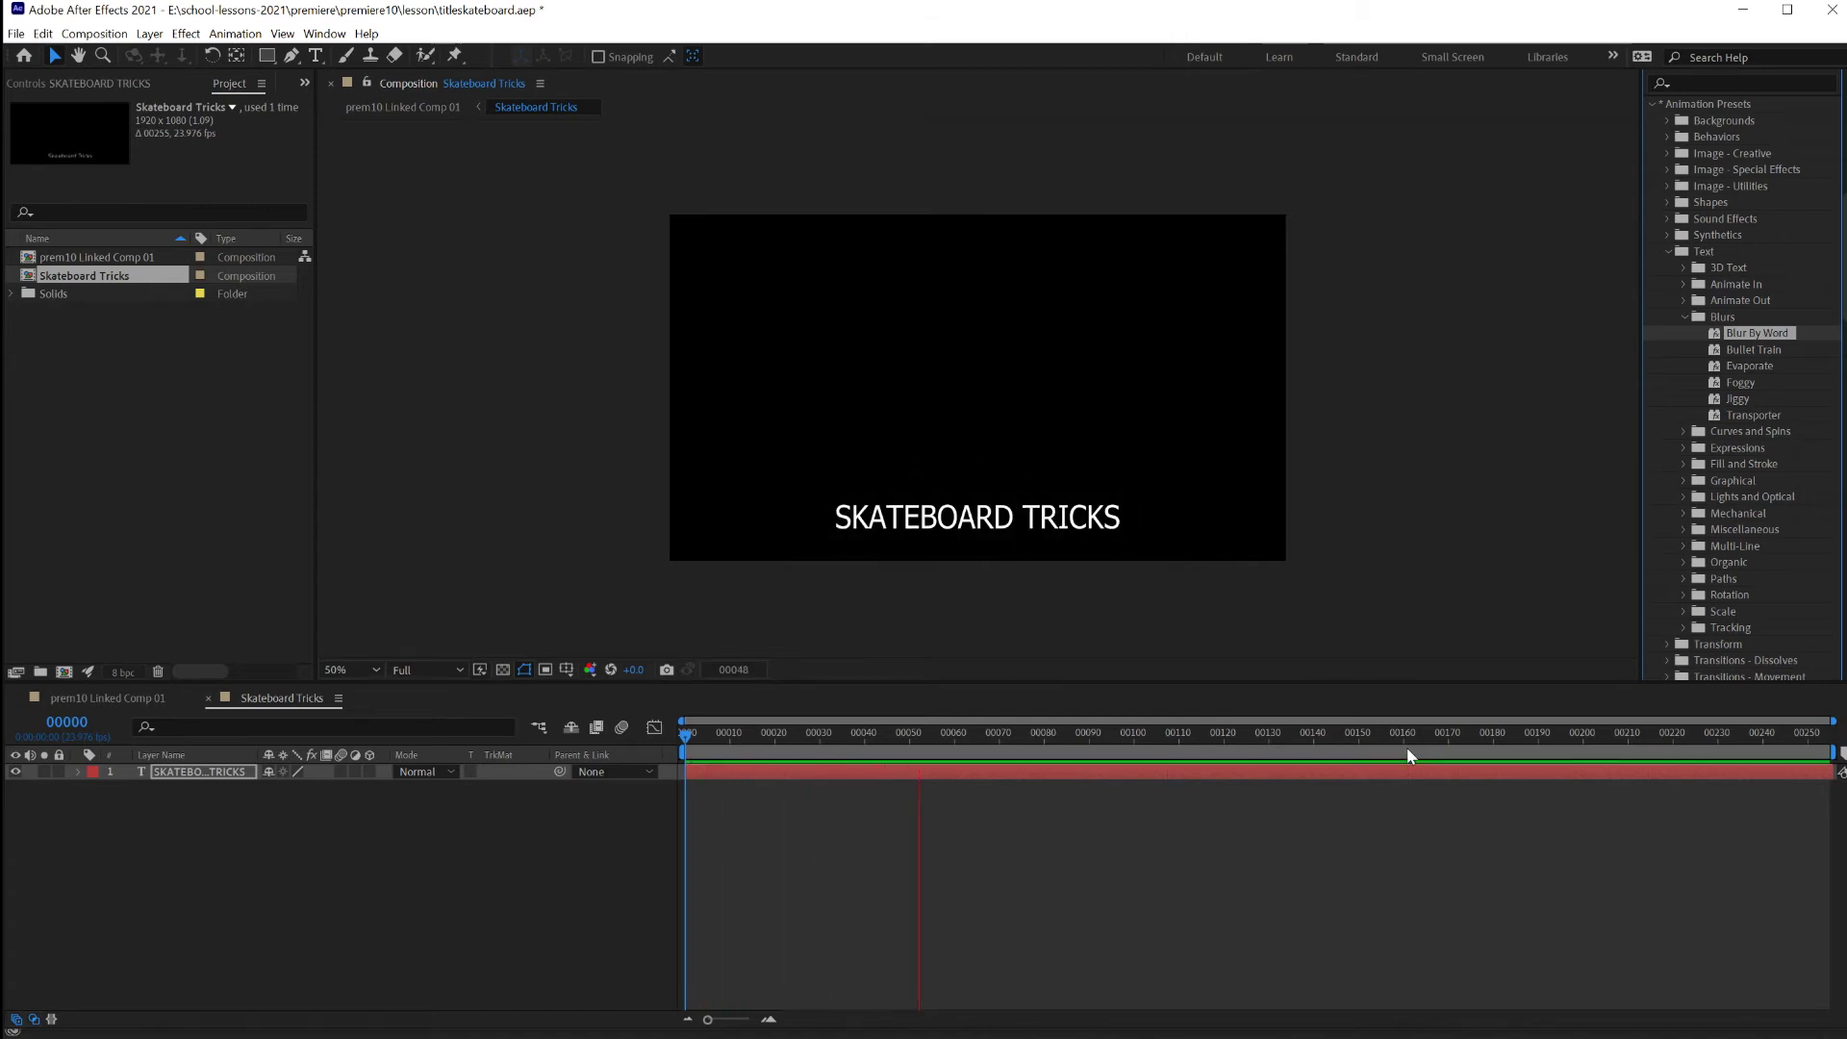
pyautogui.press('space')
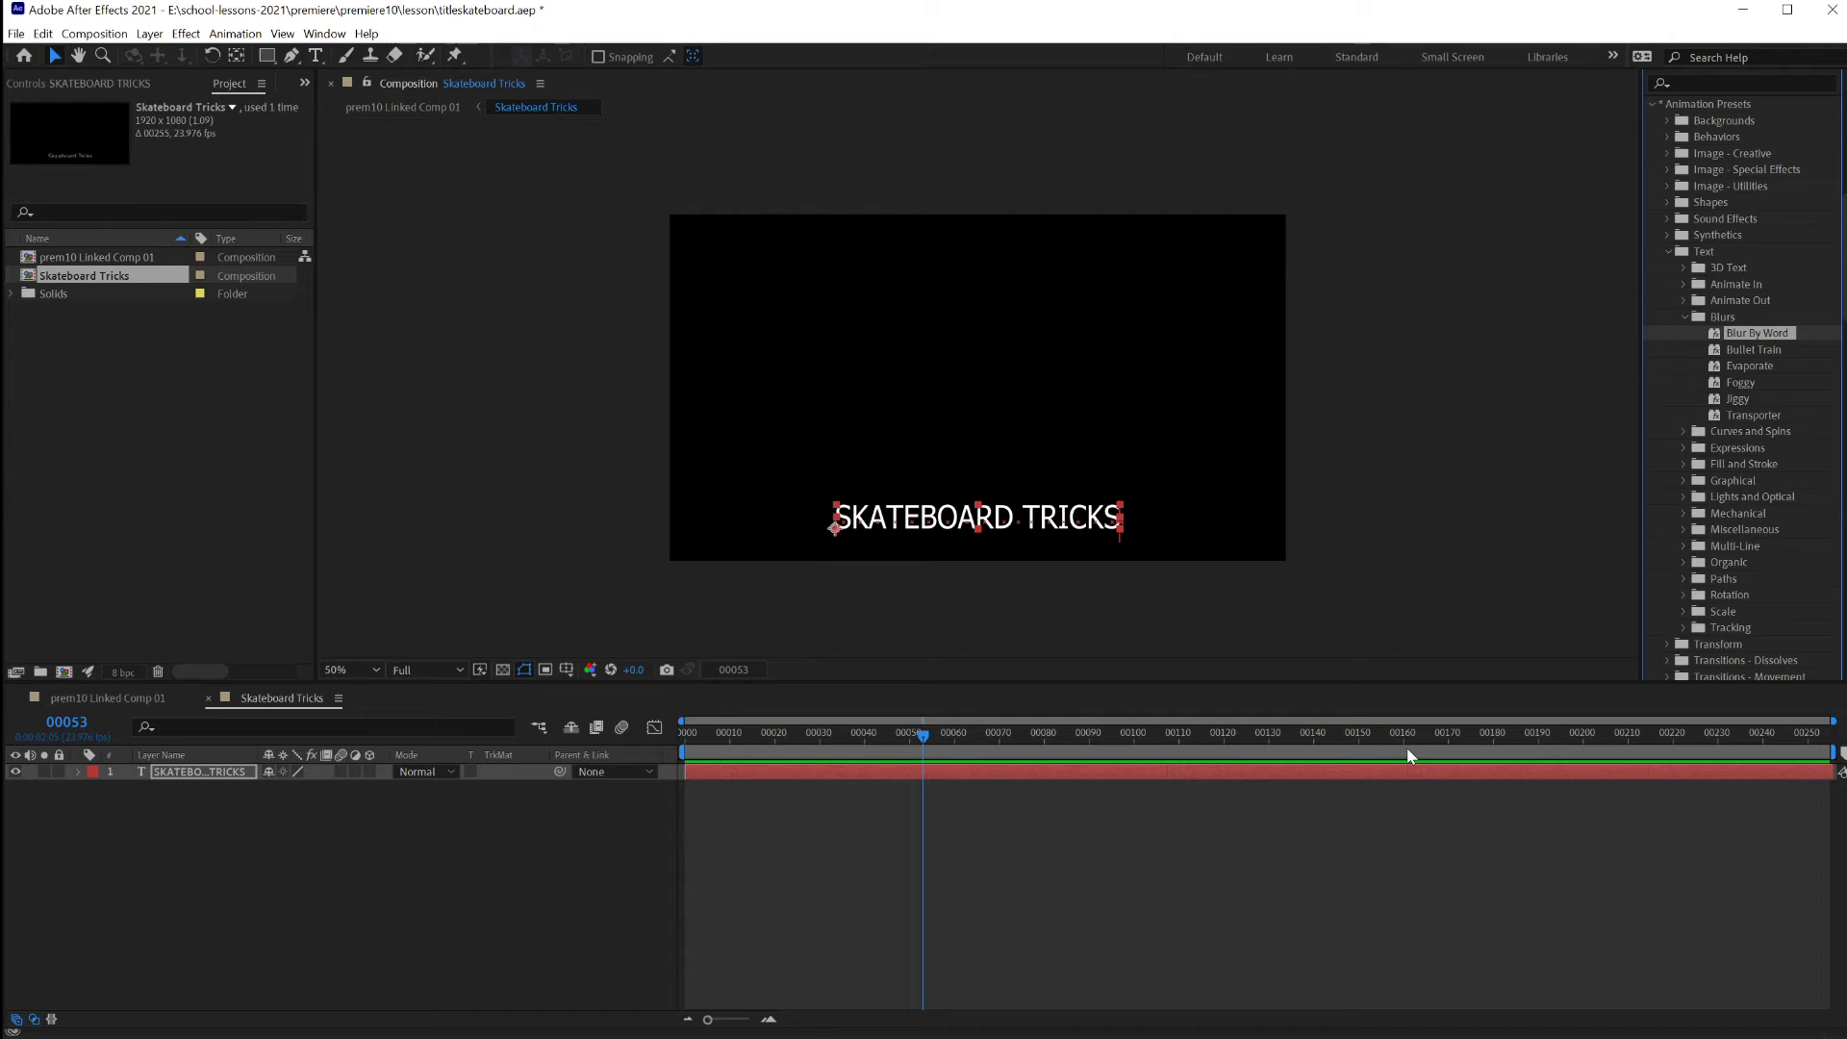
pyautogui.press('space')
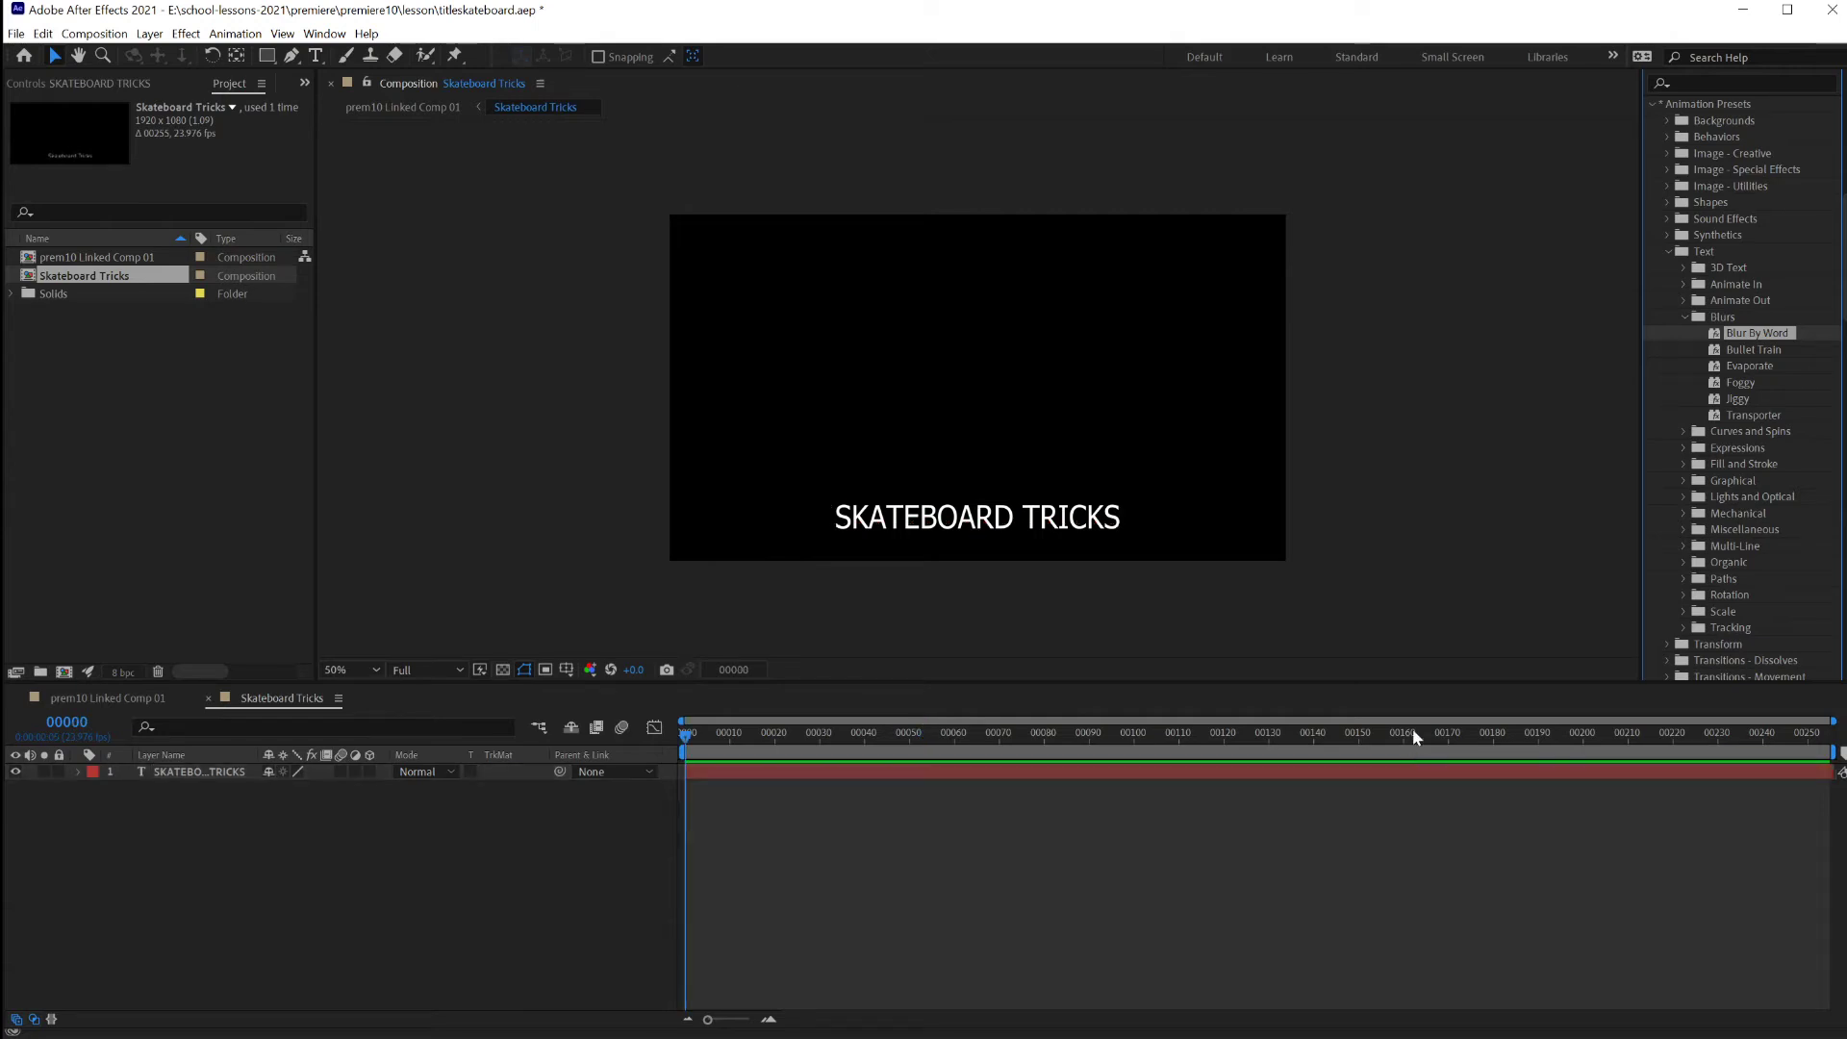
# Try the Foggy blur preset on the title, preview the animation and undo it.
pyautogui.moveTo(1729, 387); pyautogui.dragTo(958, 525)
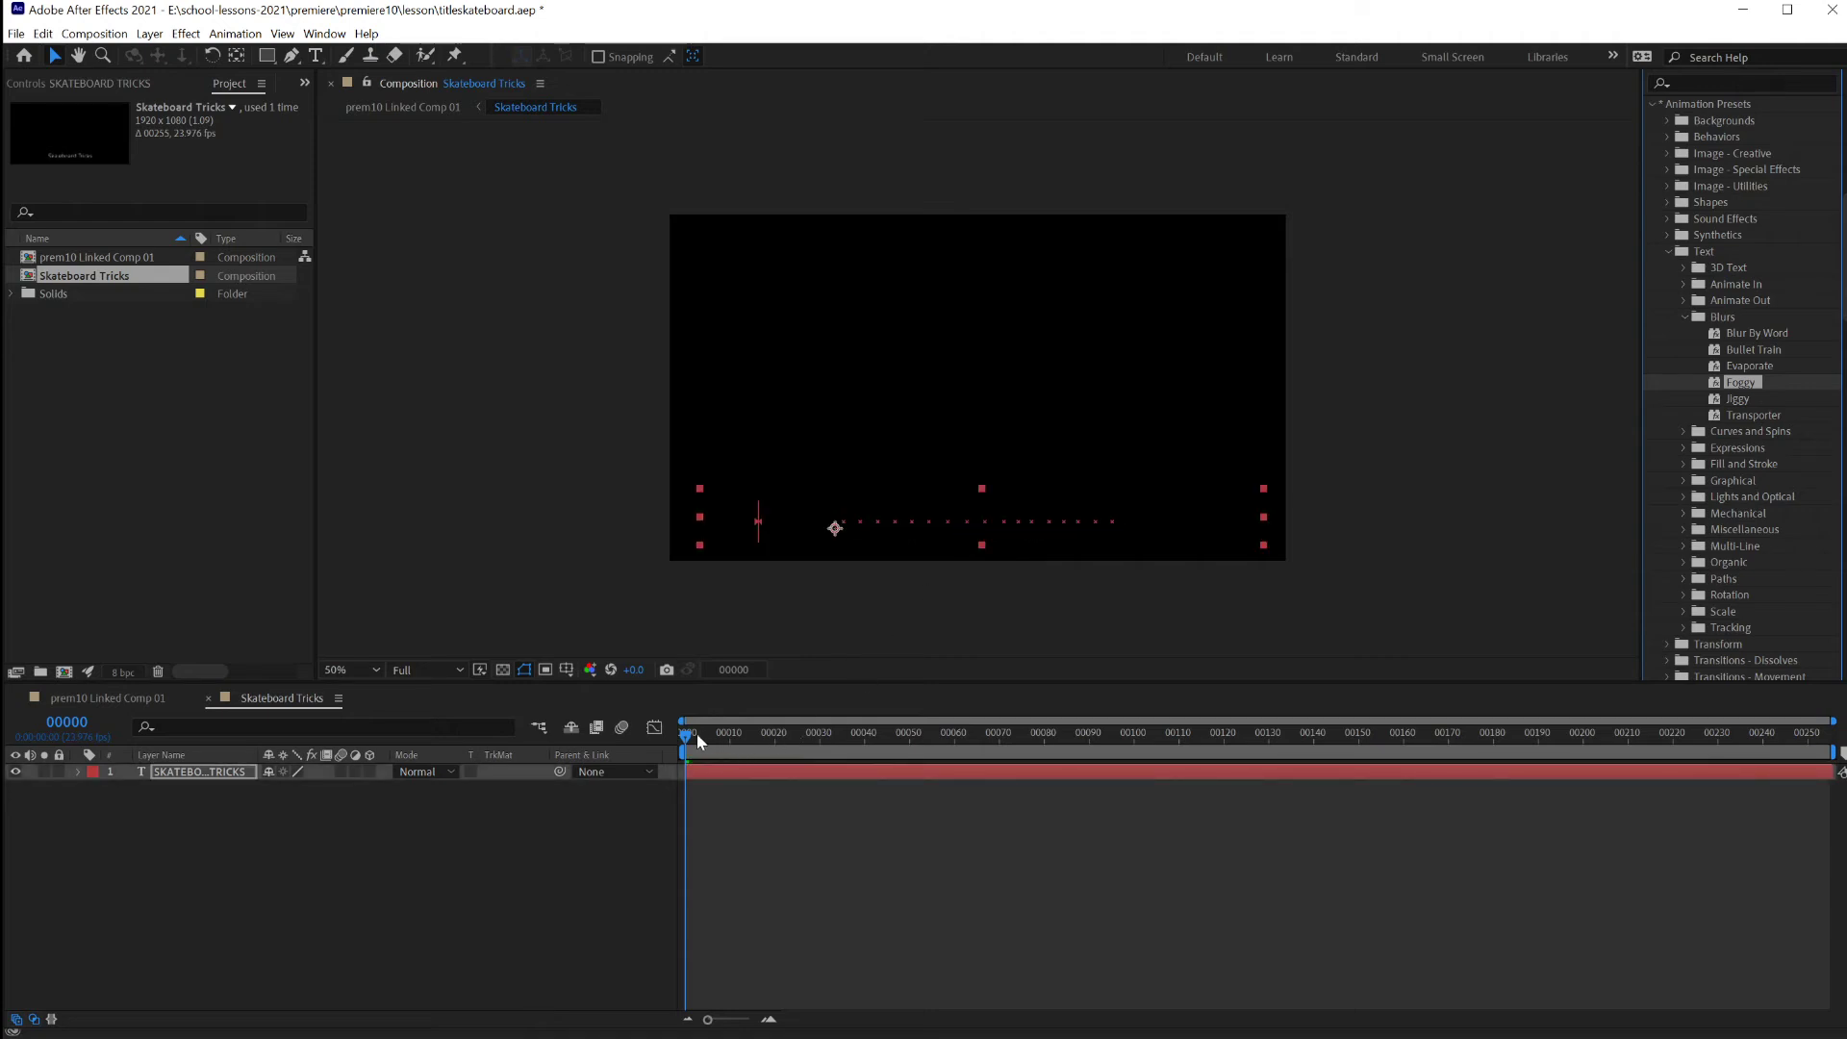
pyautogui.press('space')
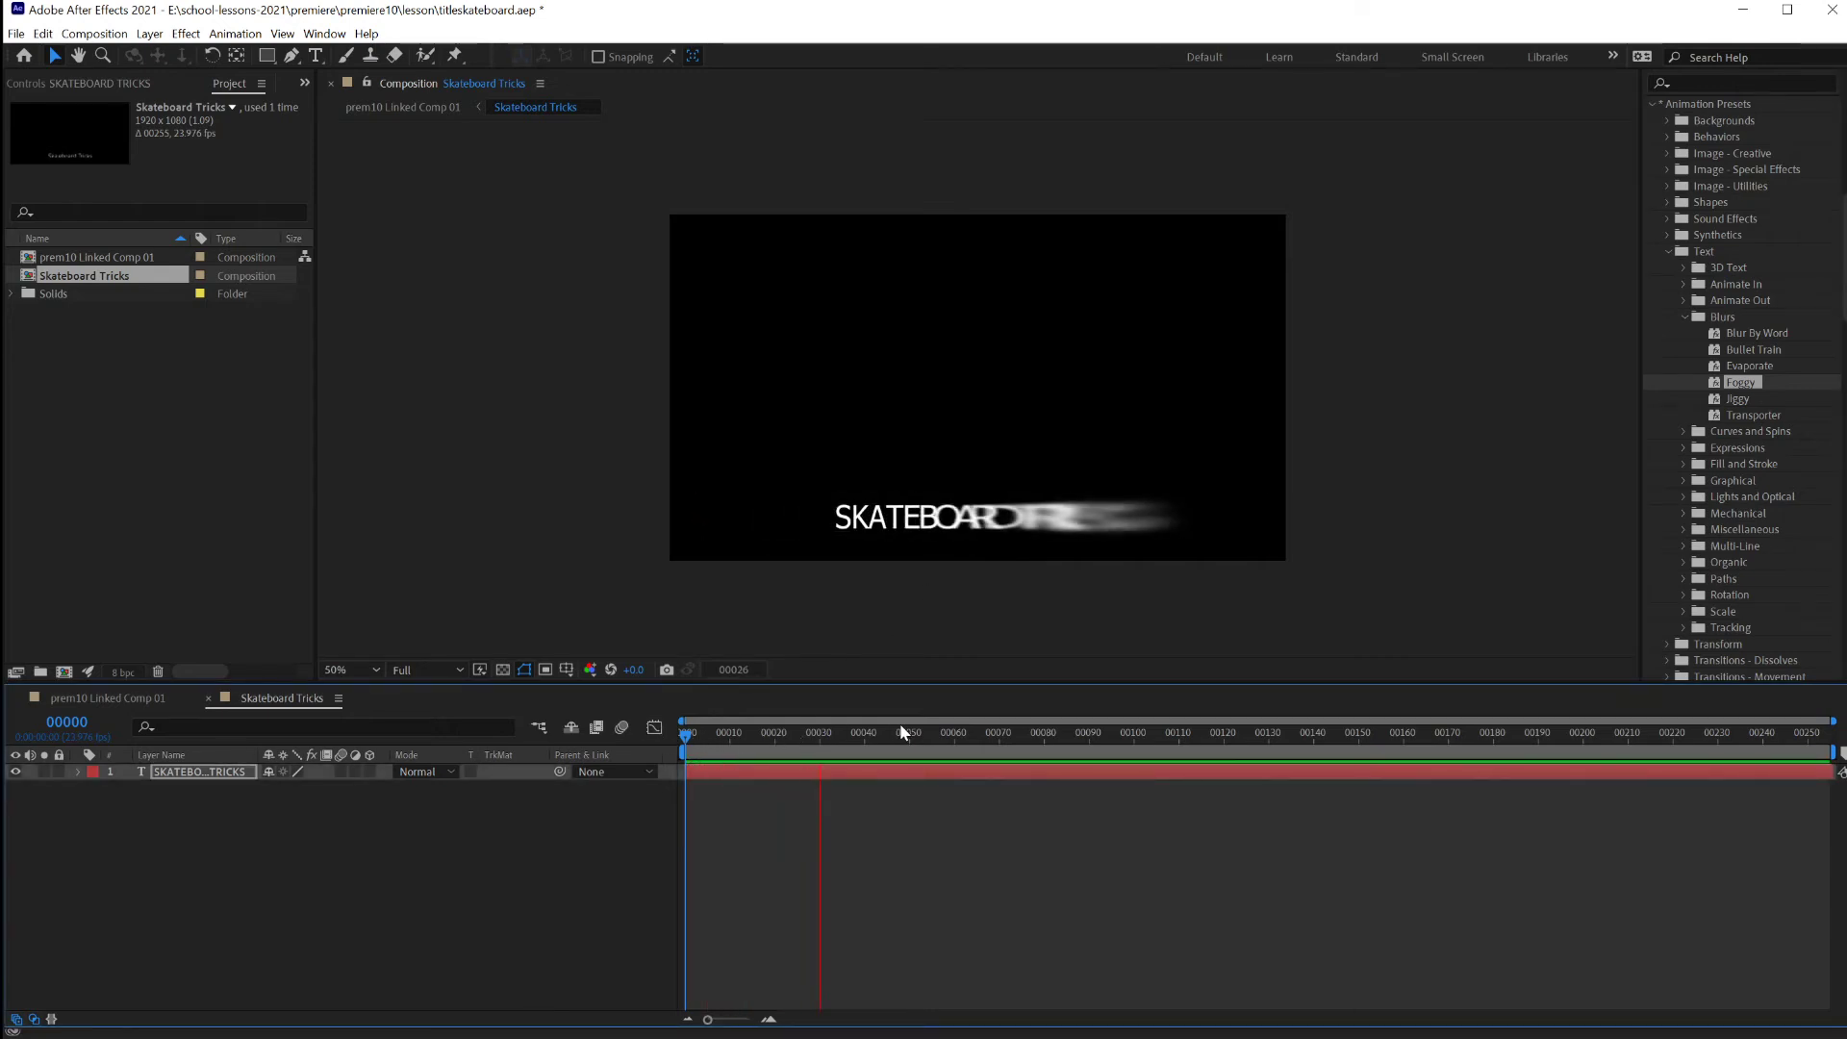
pyautogui.press('space')
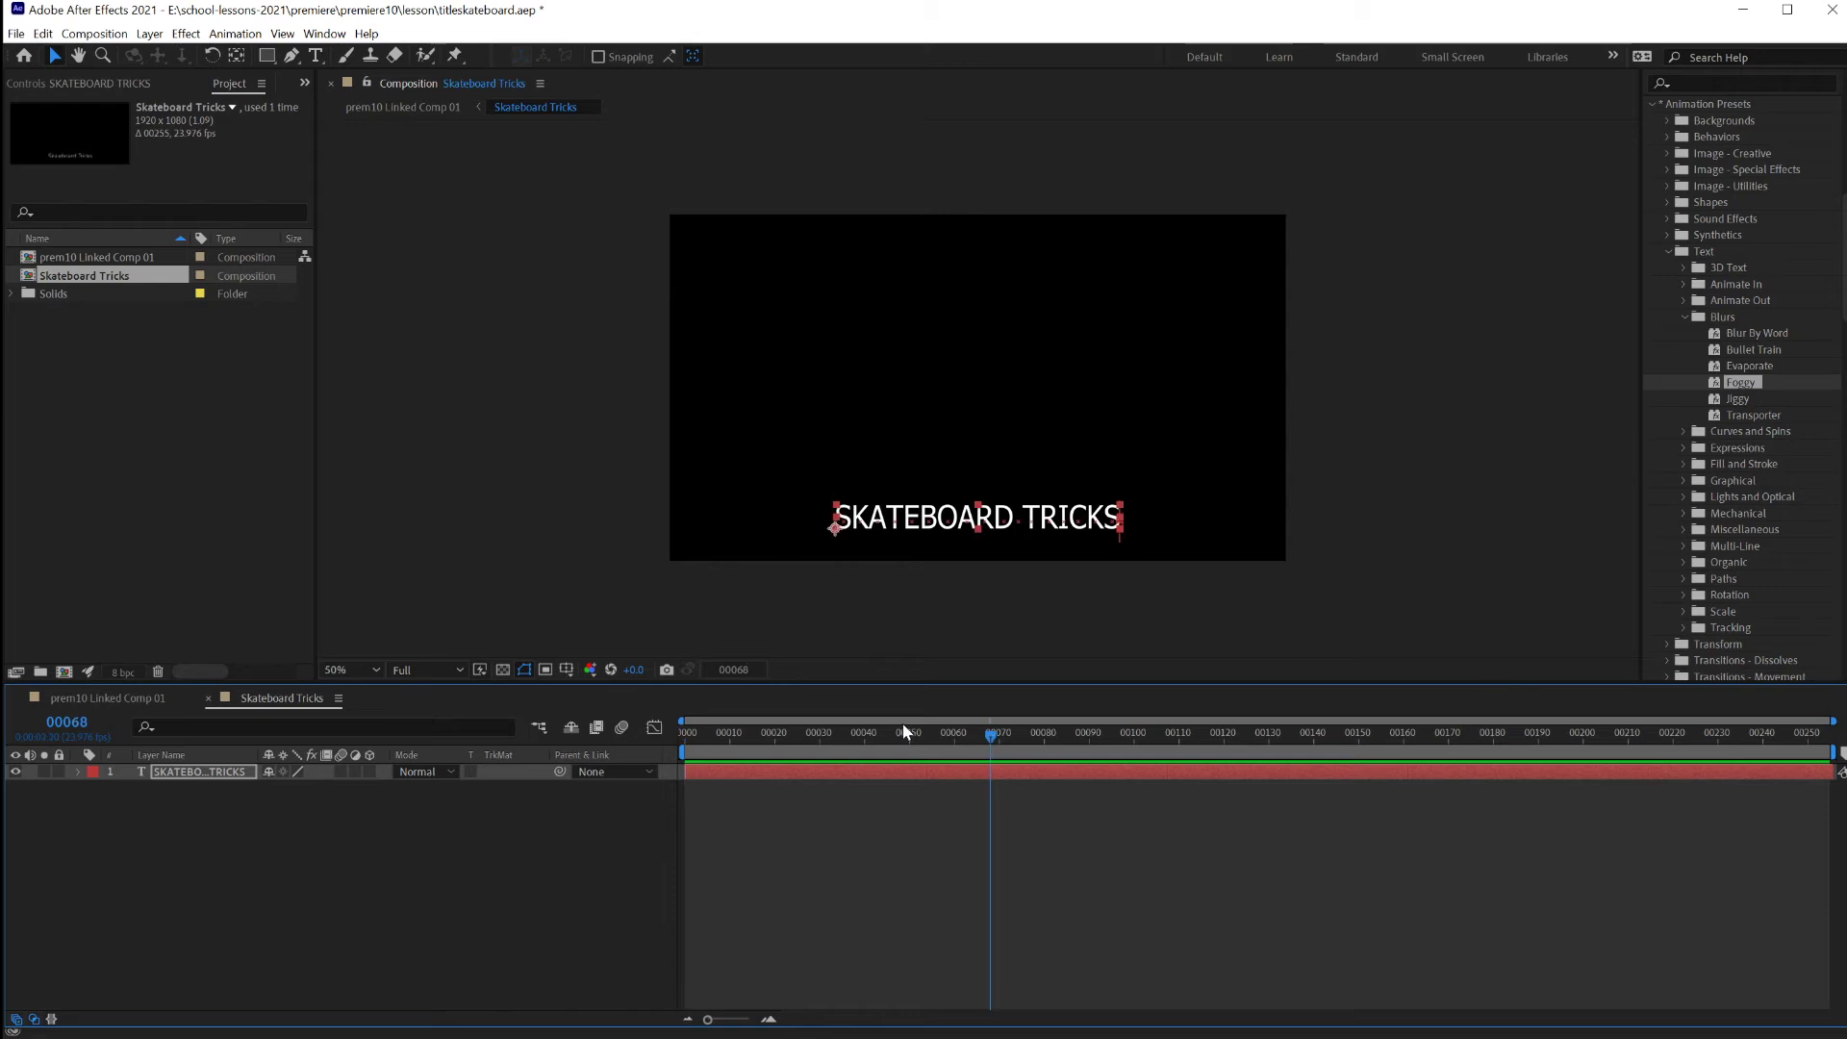
pyautogui.hotkey('ctrl', 'z')
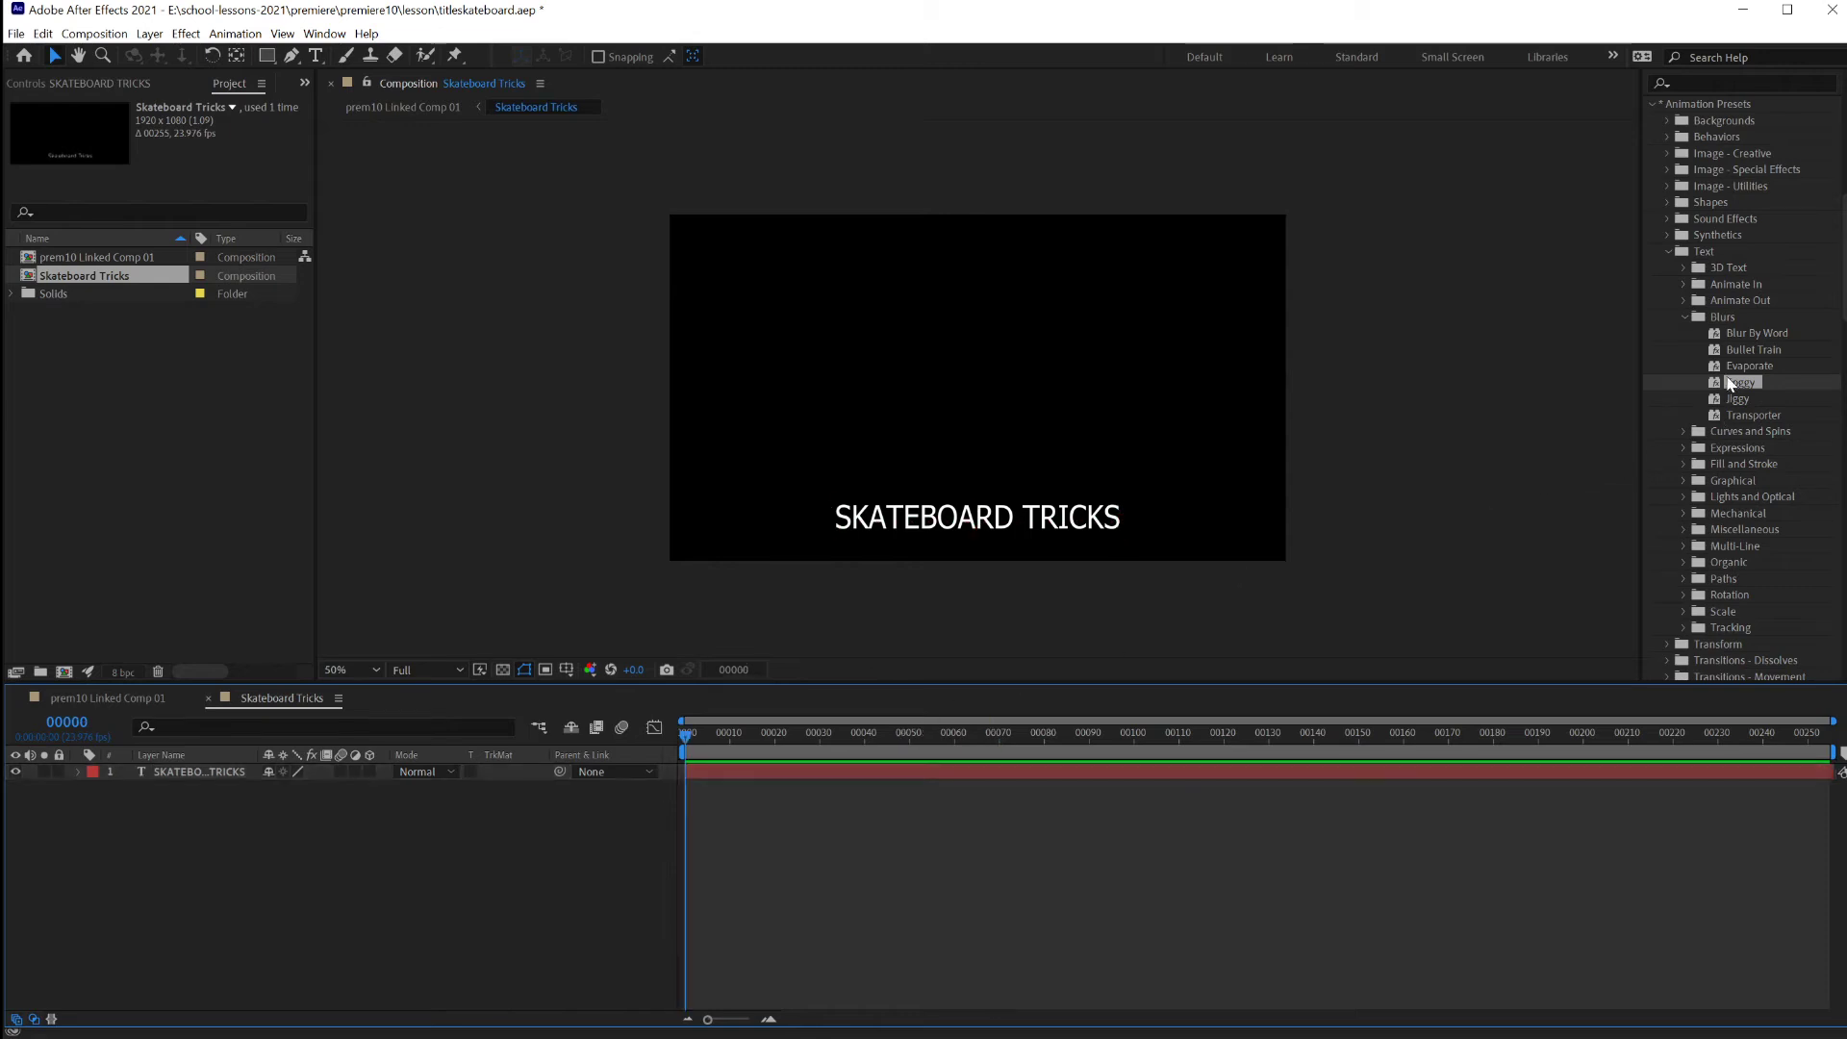
# Try the Bullet Train preset on the title, undo it and collapse the Blurs group.
pyautogui.moveTo(1728, 352); pyautogui.dragTo(957, 539)
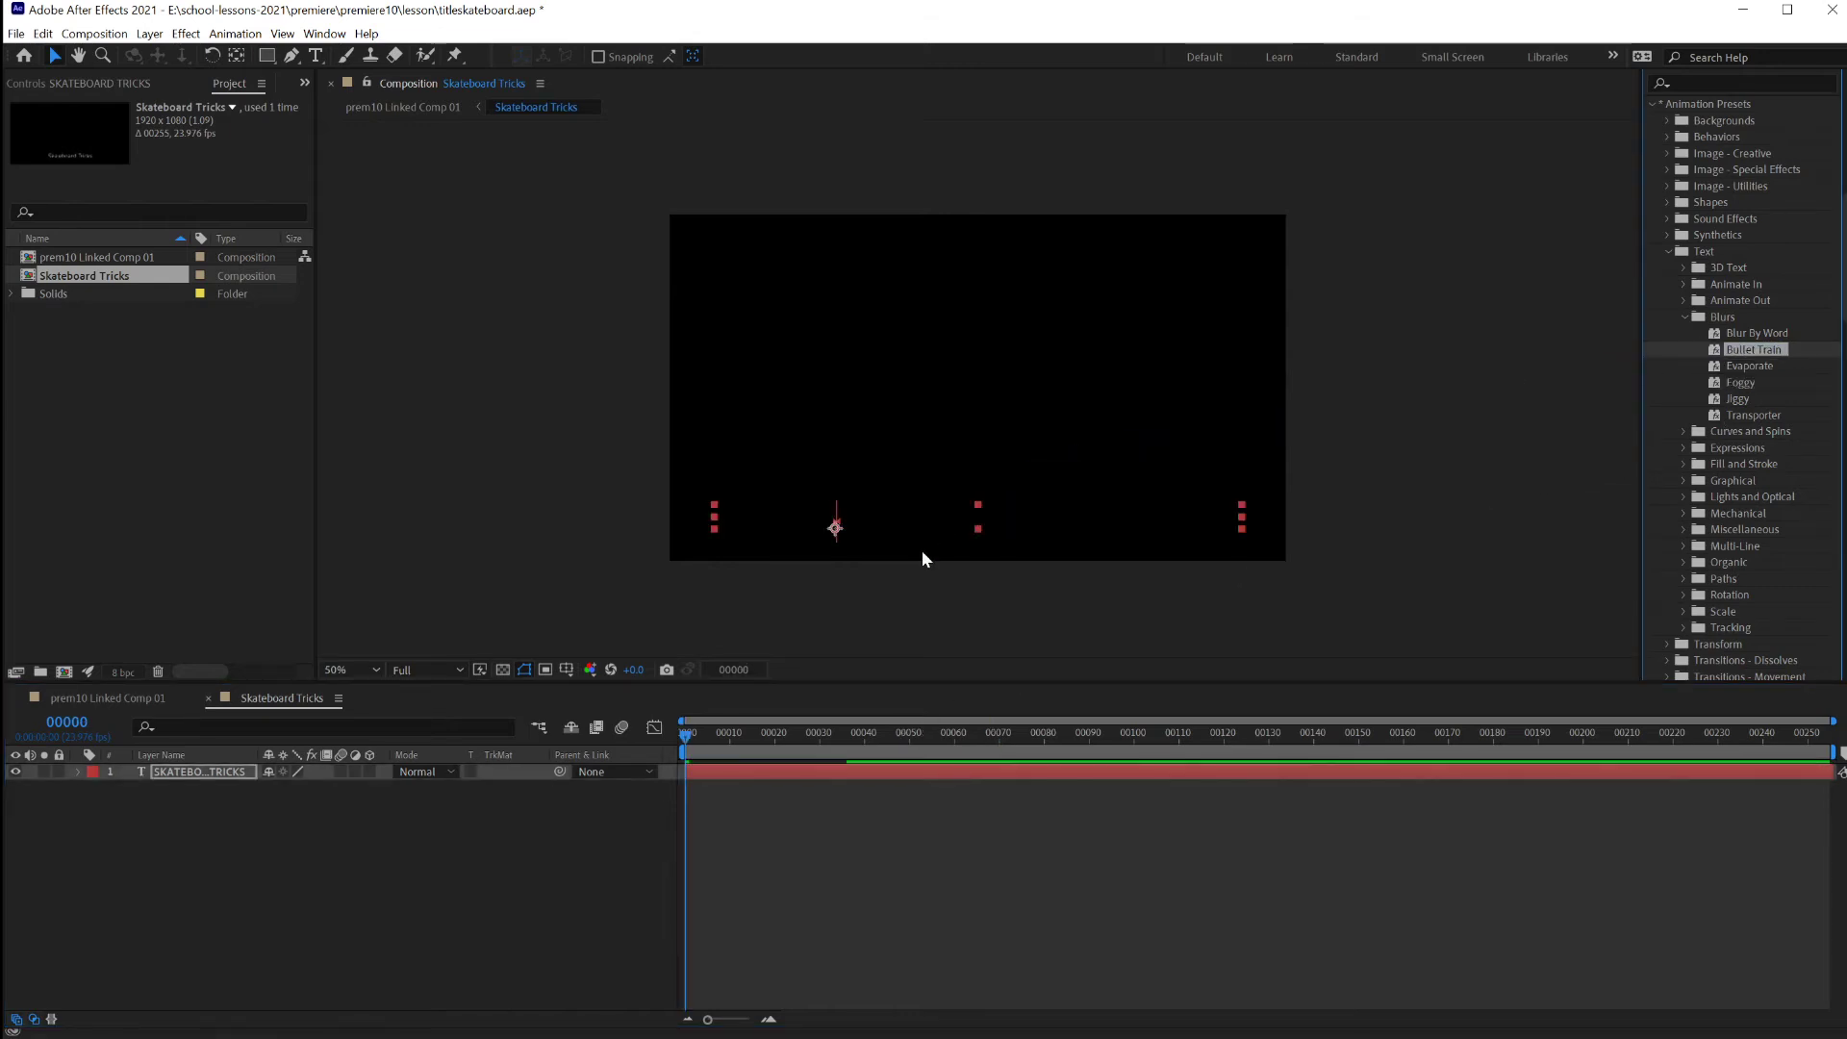
pyautogui.hotkey('ctrl', 'z')
pyautogui.click(1686, 316)
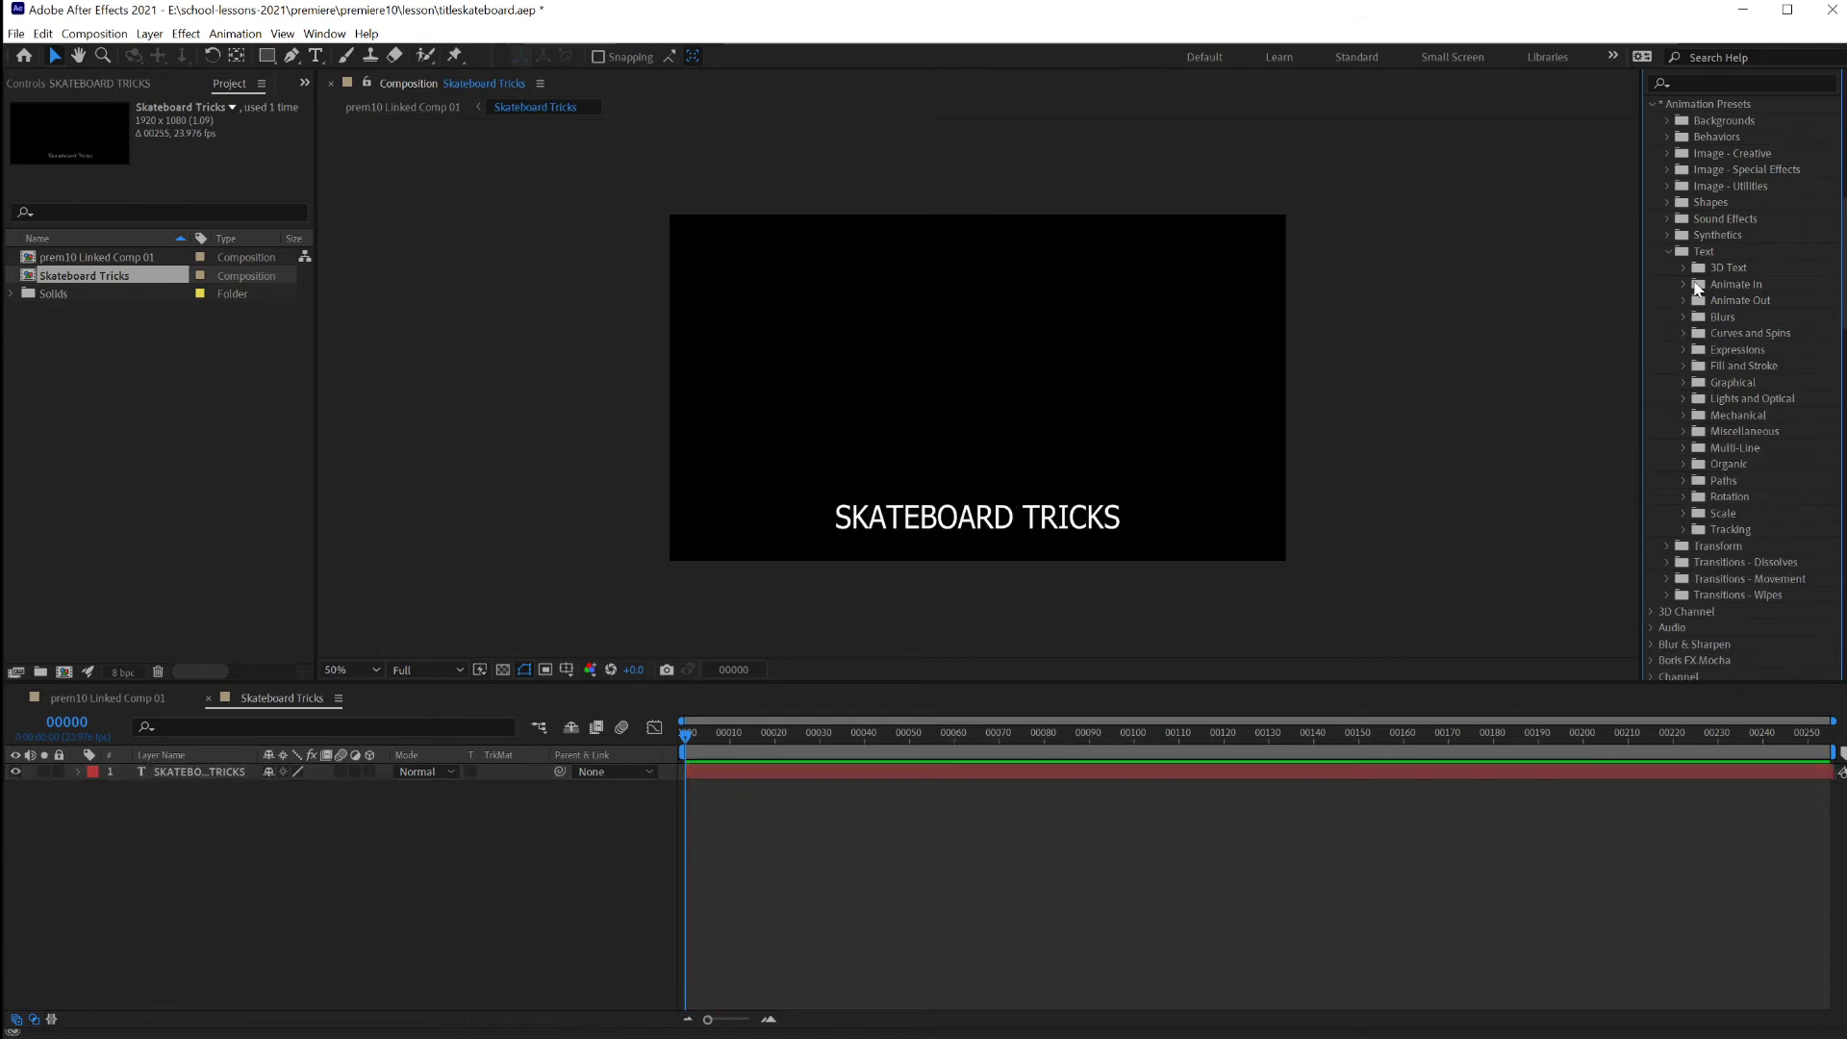
# Try the Center Spiral preset from the Animate In group on the title, preview the animation and undo it.
pyautogui.click(1683, 284)
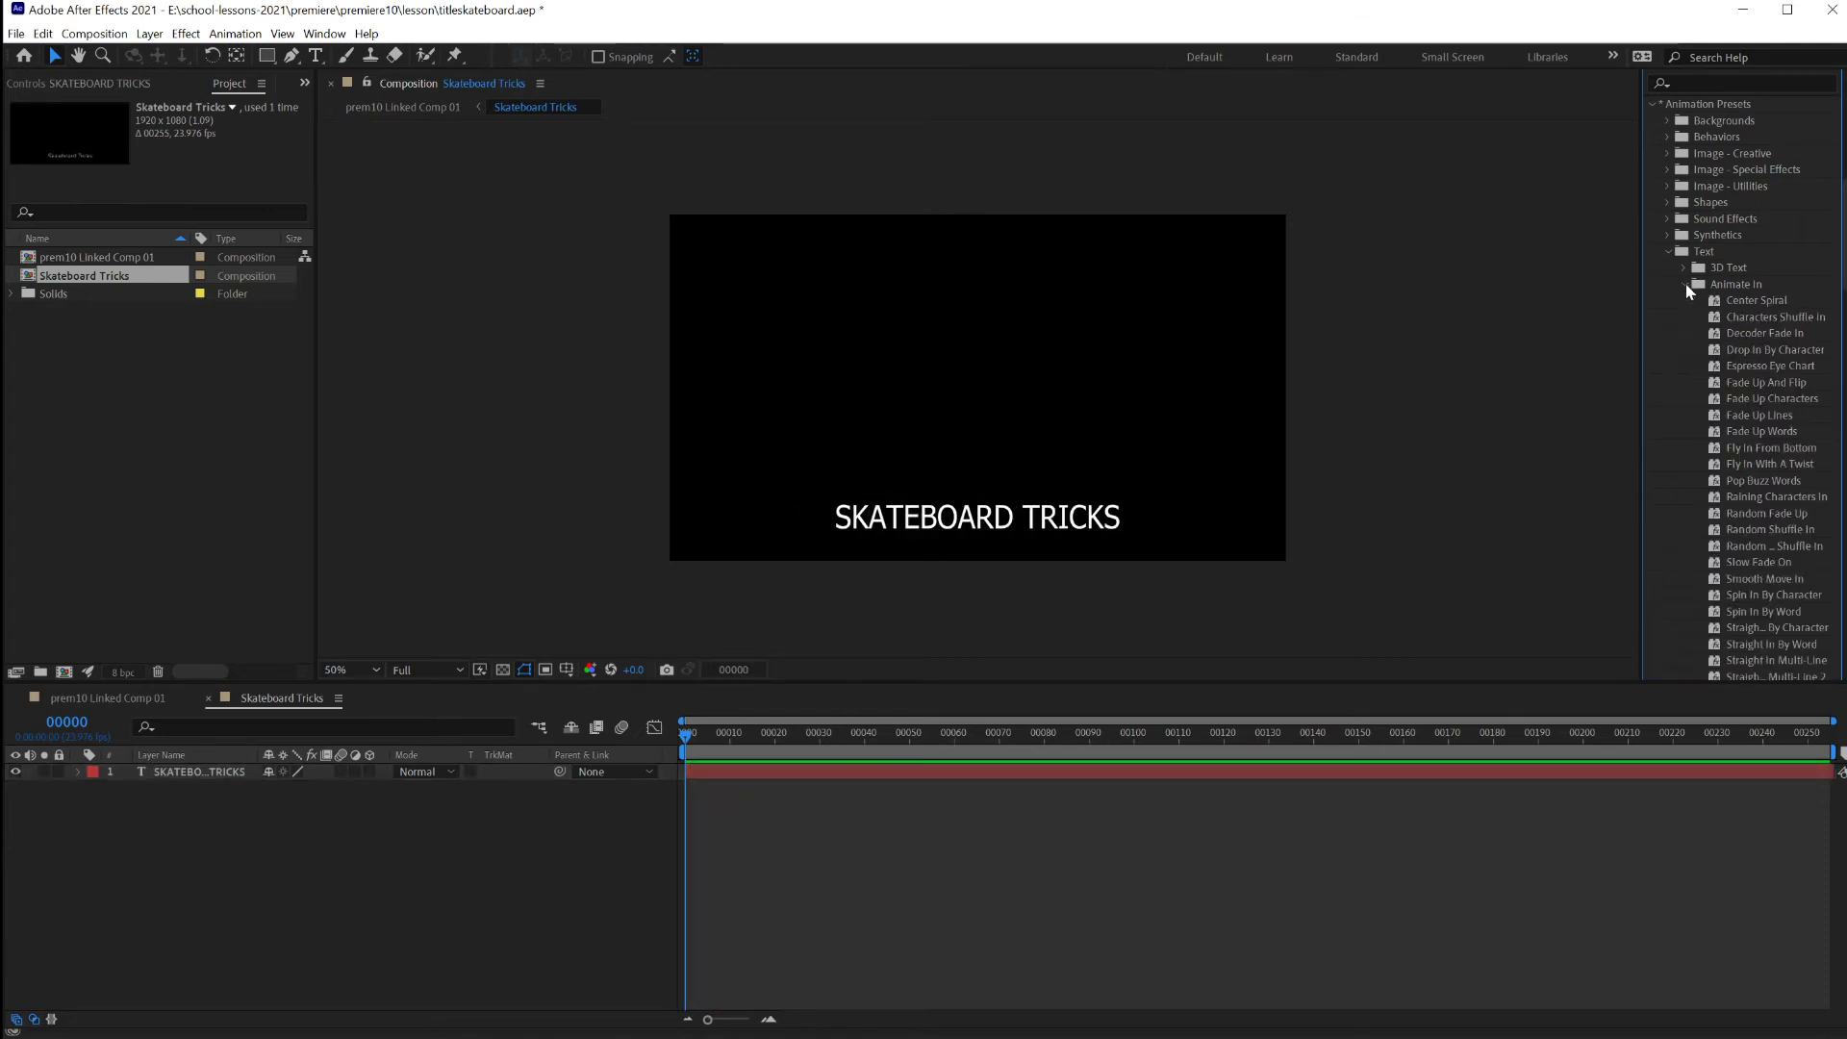
pyautogui.moveTo(1721, 298); pyautogui.dragTo(974, 526)
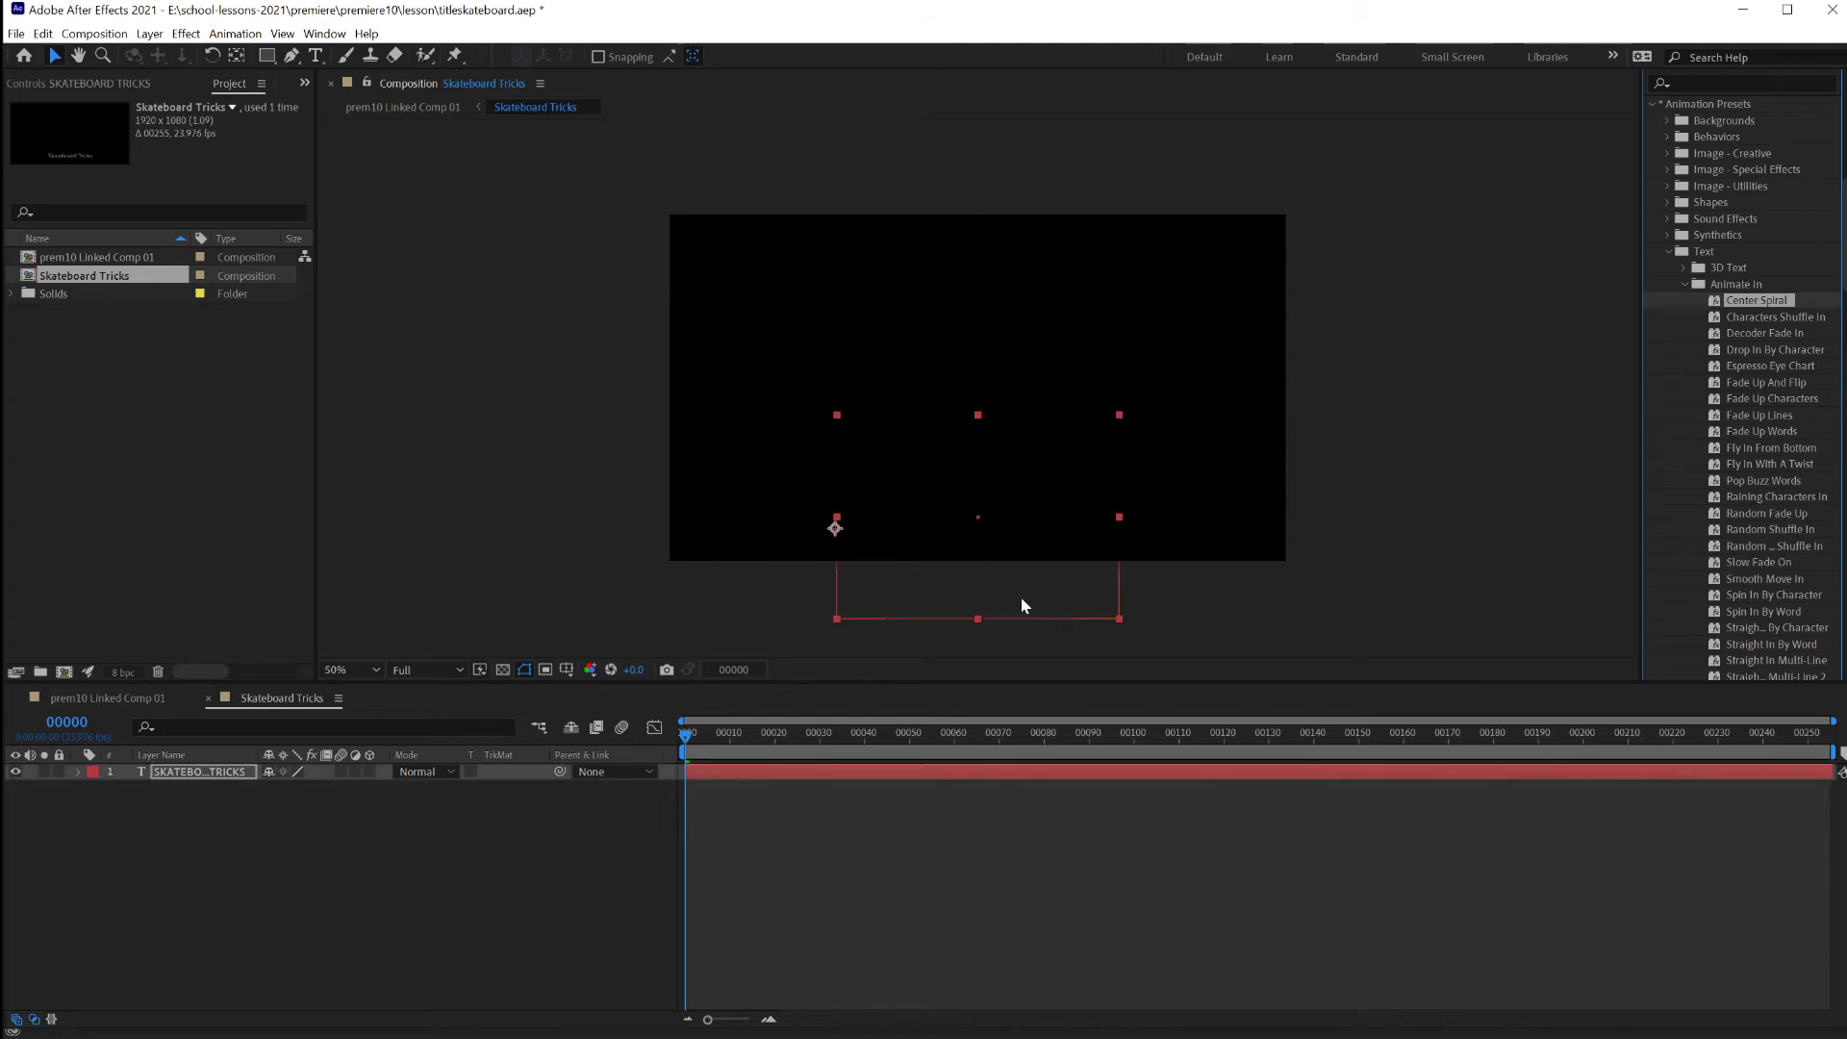
pyautogui.press('space')
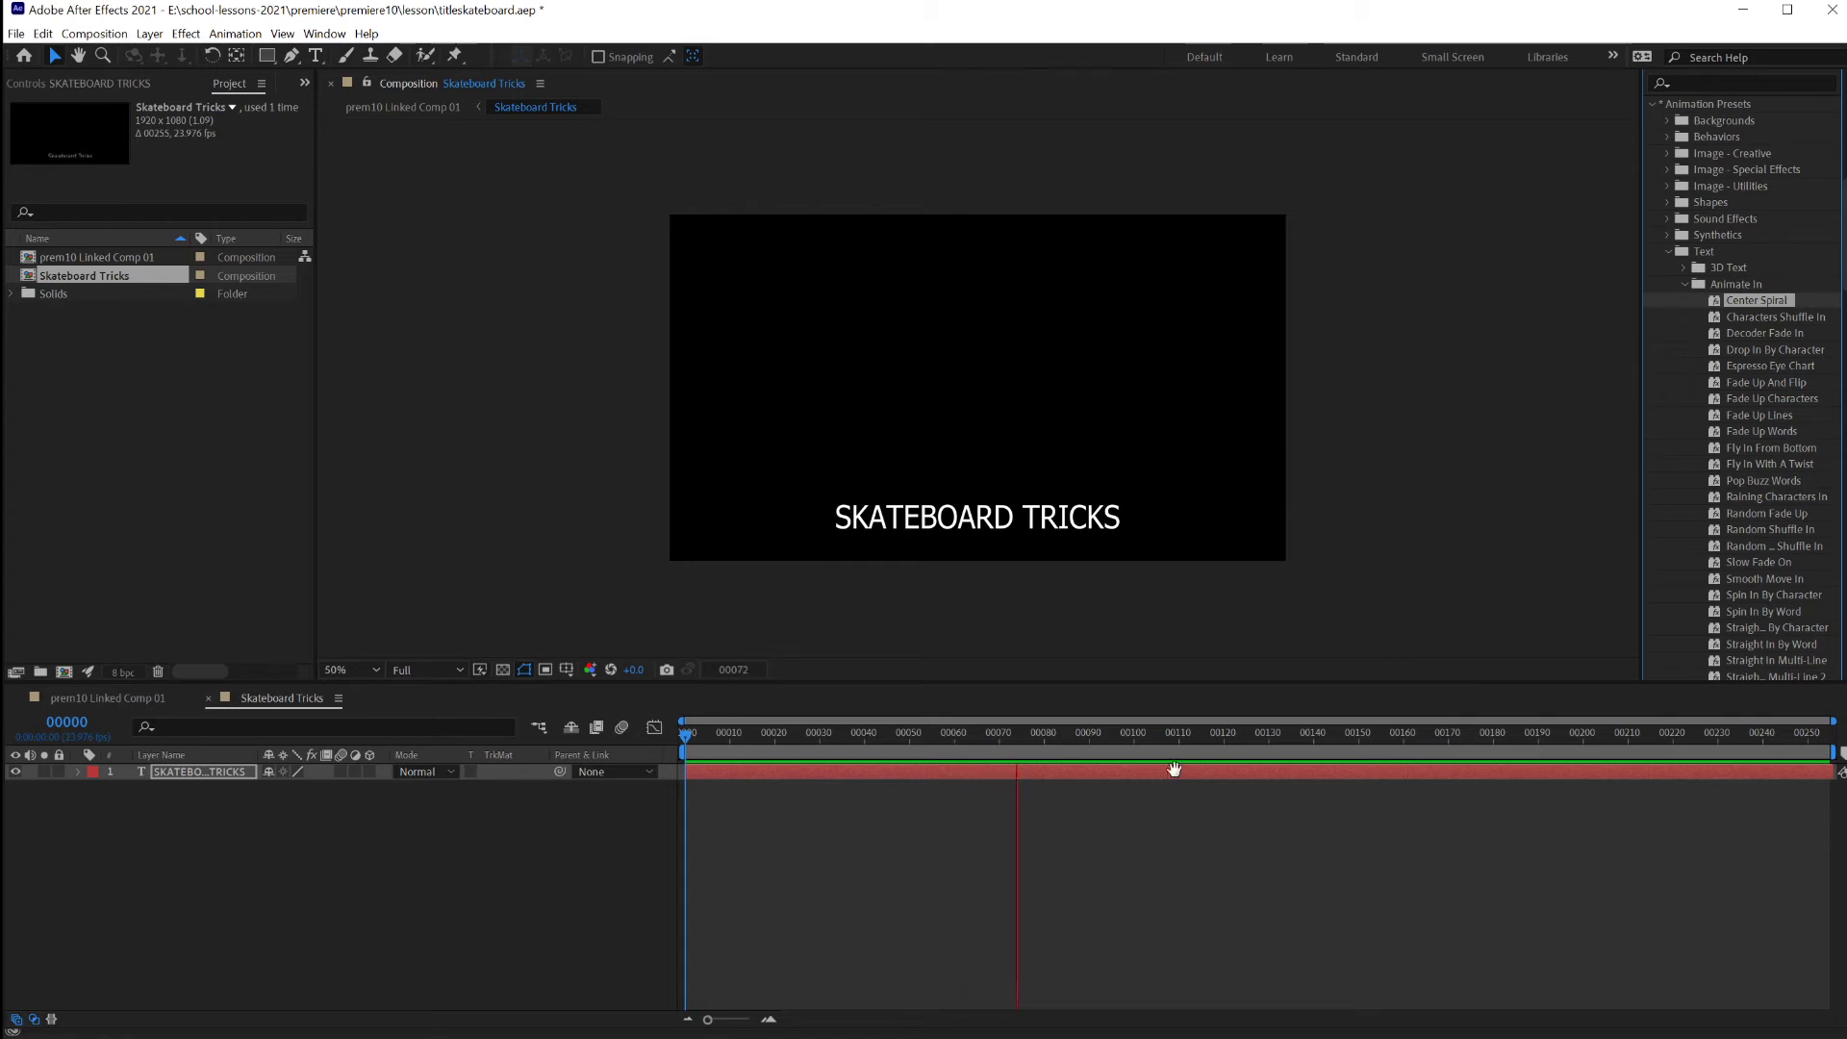
pyautogui.press('space')
pyautogui.press('F2')
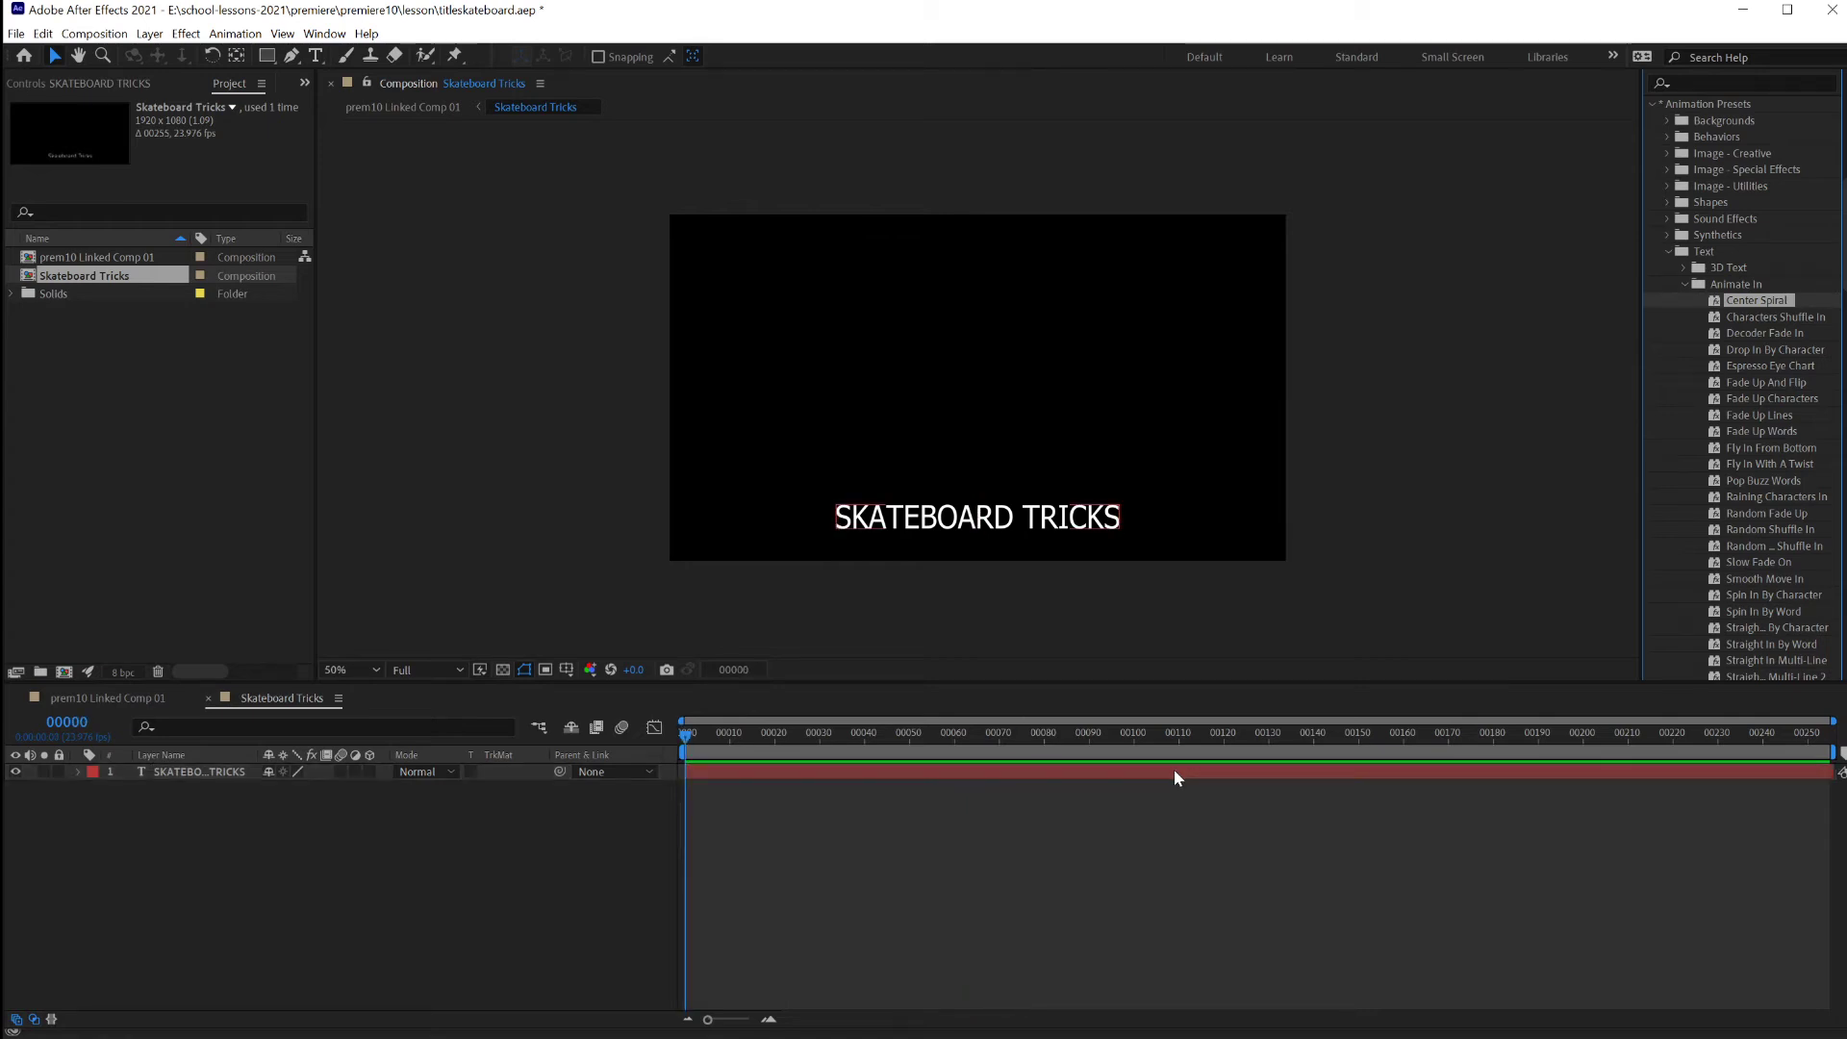
pyautogui.press('Home')
# Try the Jiggy preset from the Blurs group on the title, preview the animation and undo it.
pyautogui.click(1683, 285)
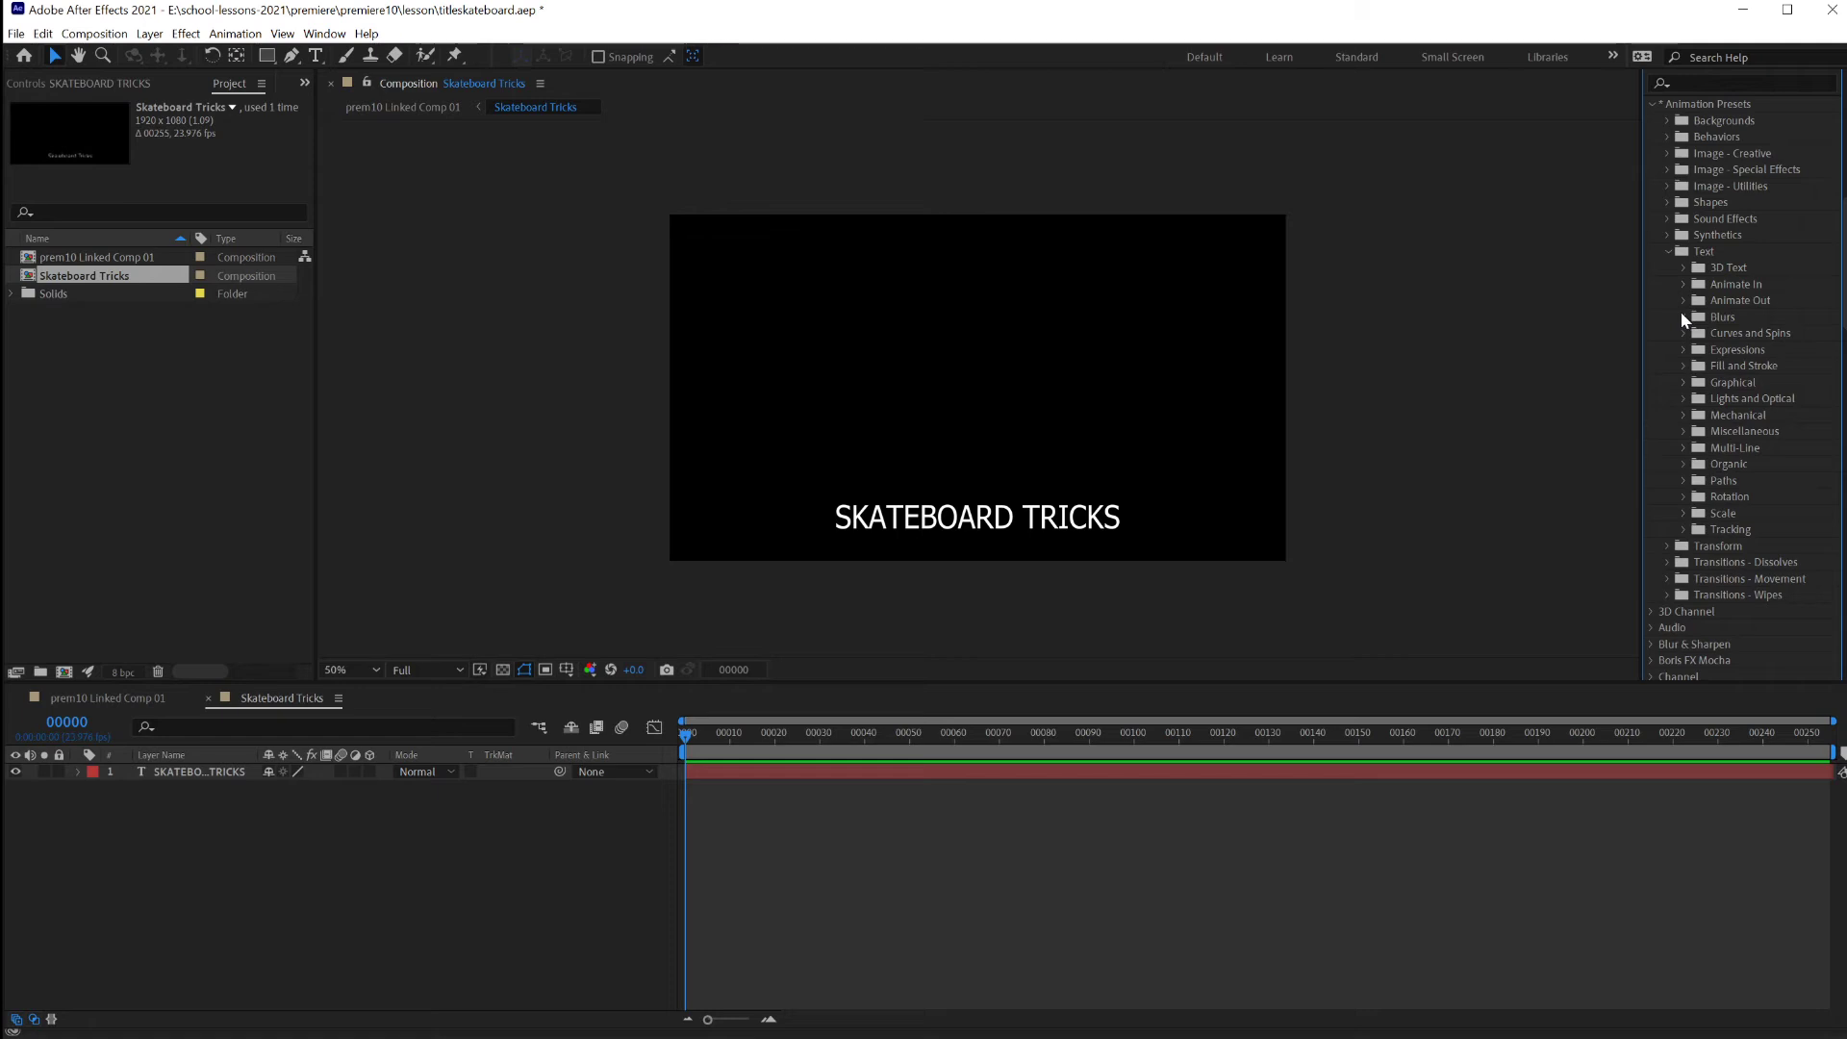
pyautogui.click(1683, 315)
pyautogui.moveTo(1732, 400); pyautogui.dragTo(1010, 516)
pyautogui.press('space')
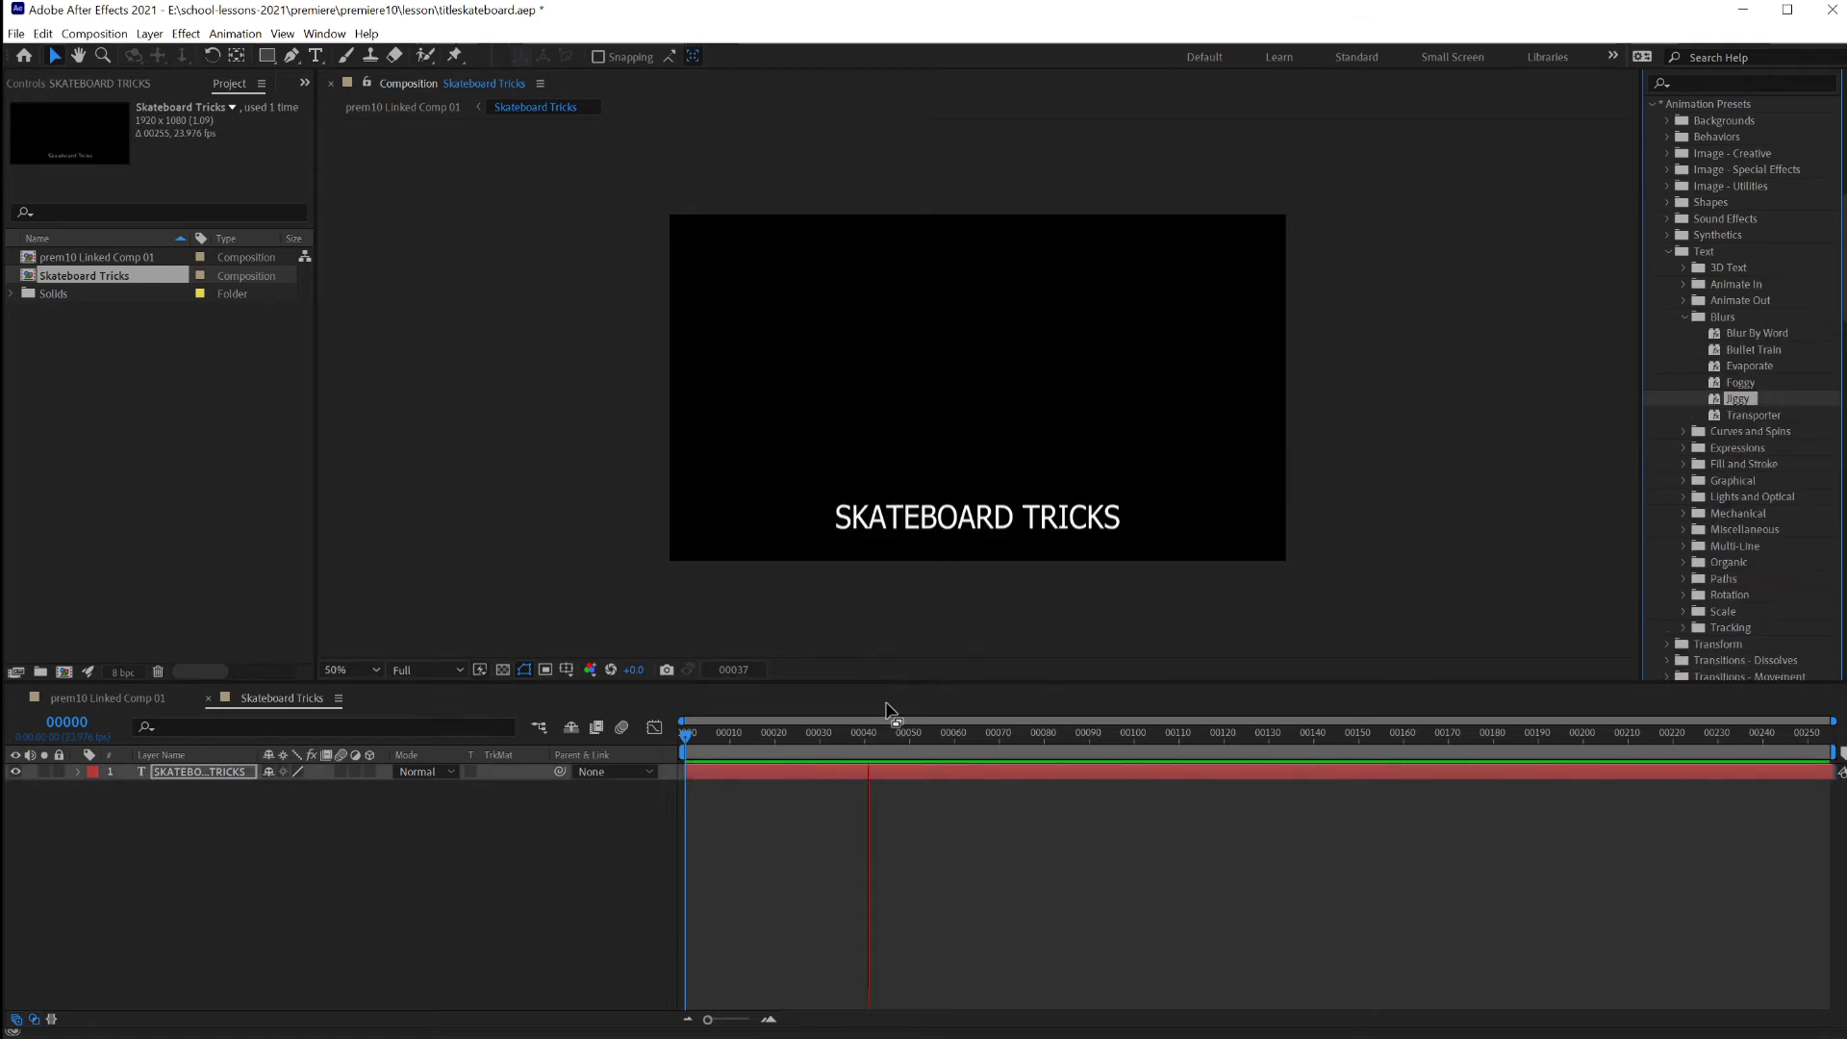
pyautogui.click(889, 707)
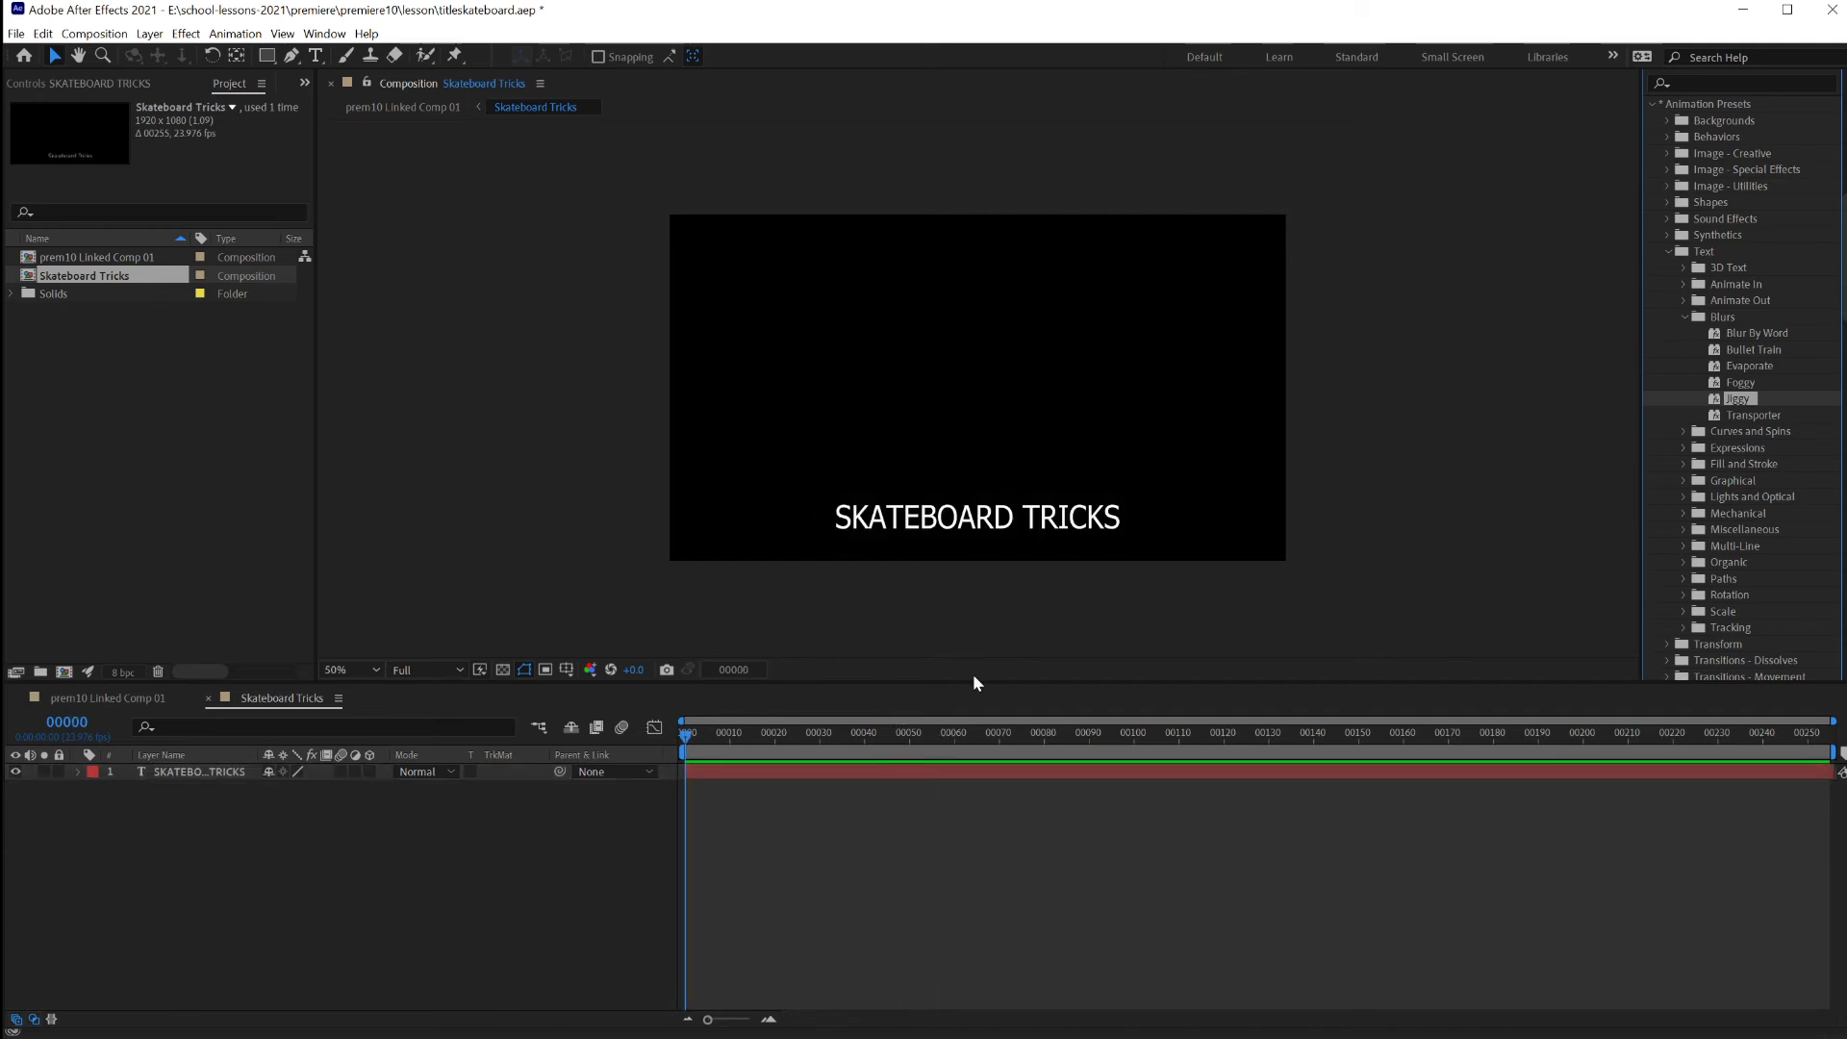
# Try the Evaporate preset on the title, preview the animation and undo it.
pyautogui.moveTo(1737, 382); pyautogui.dragTo(1000, 527)
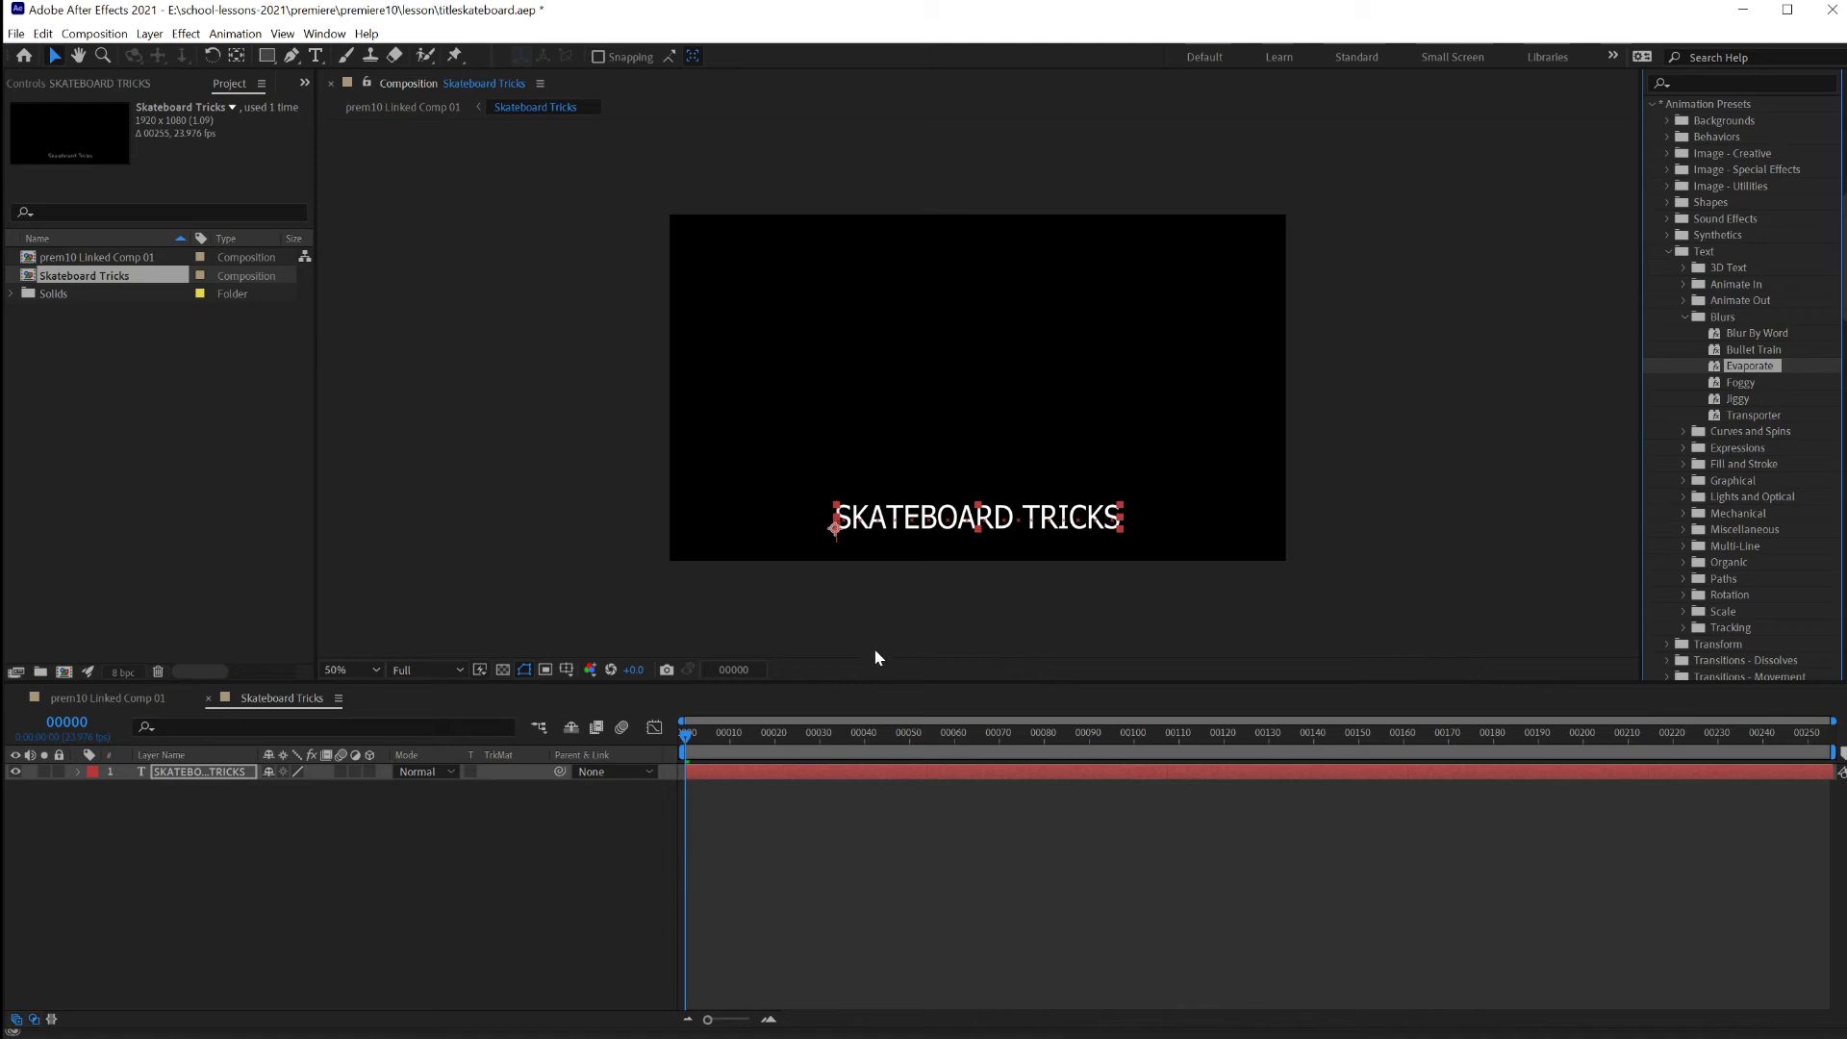
pyautogui.press('space')
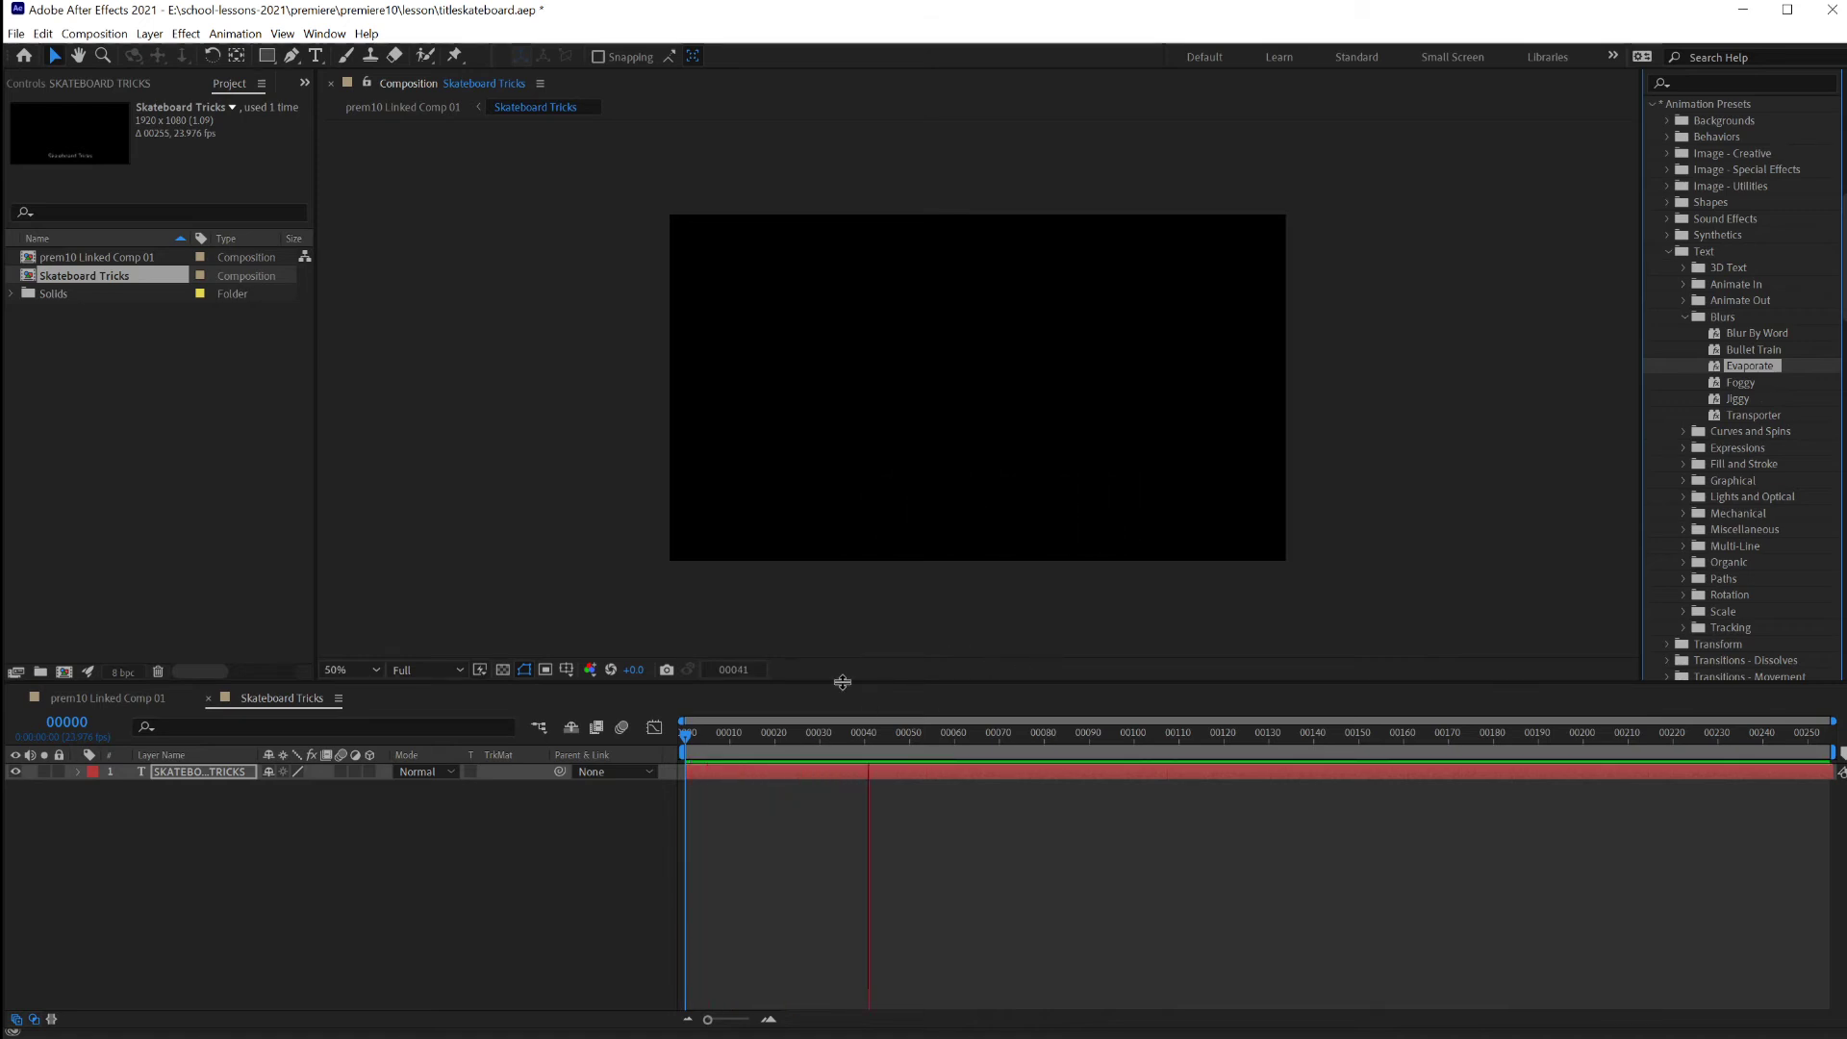
pyautogui.click(804, 735)
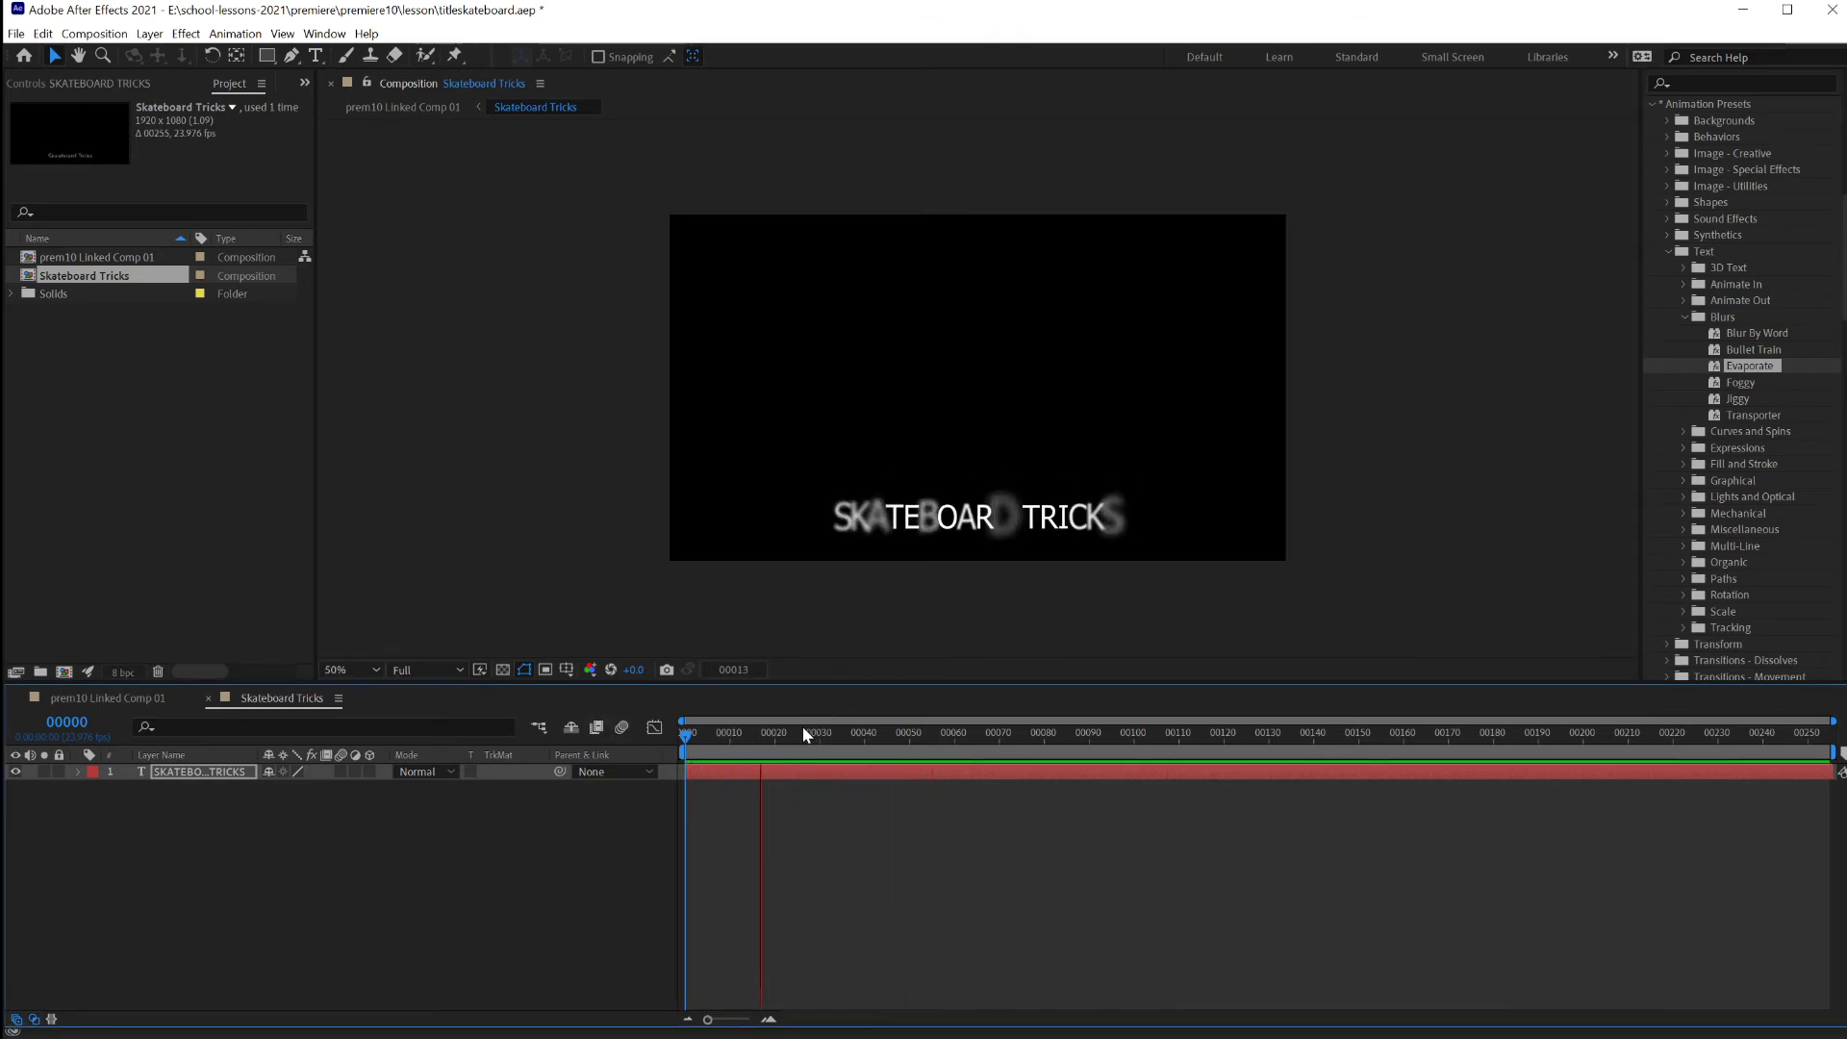
pyautogui.click(853, 733)
pyautogui.moveTo(852, 733); pyautogui.dragTo(604, 735)
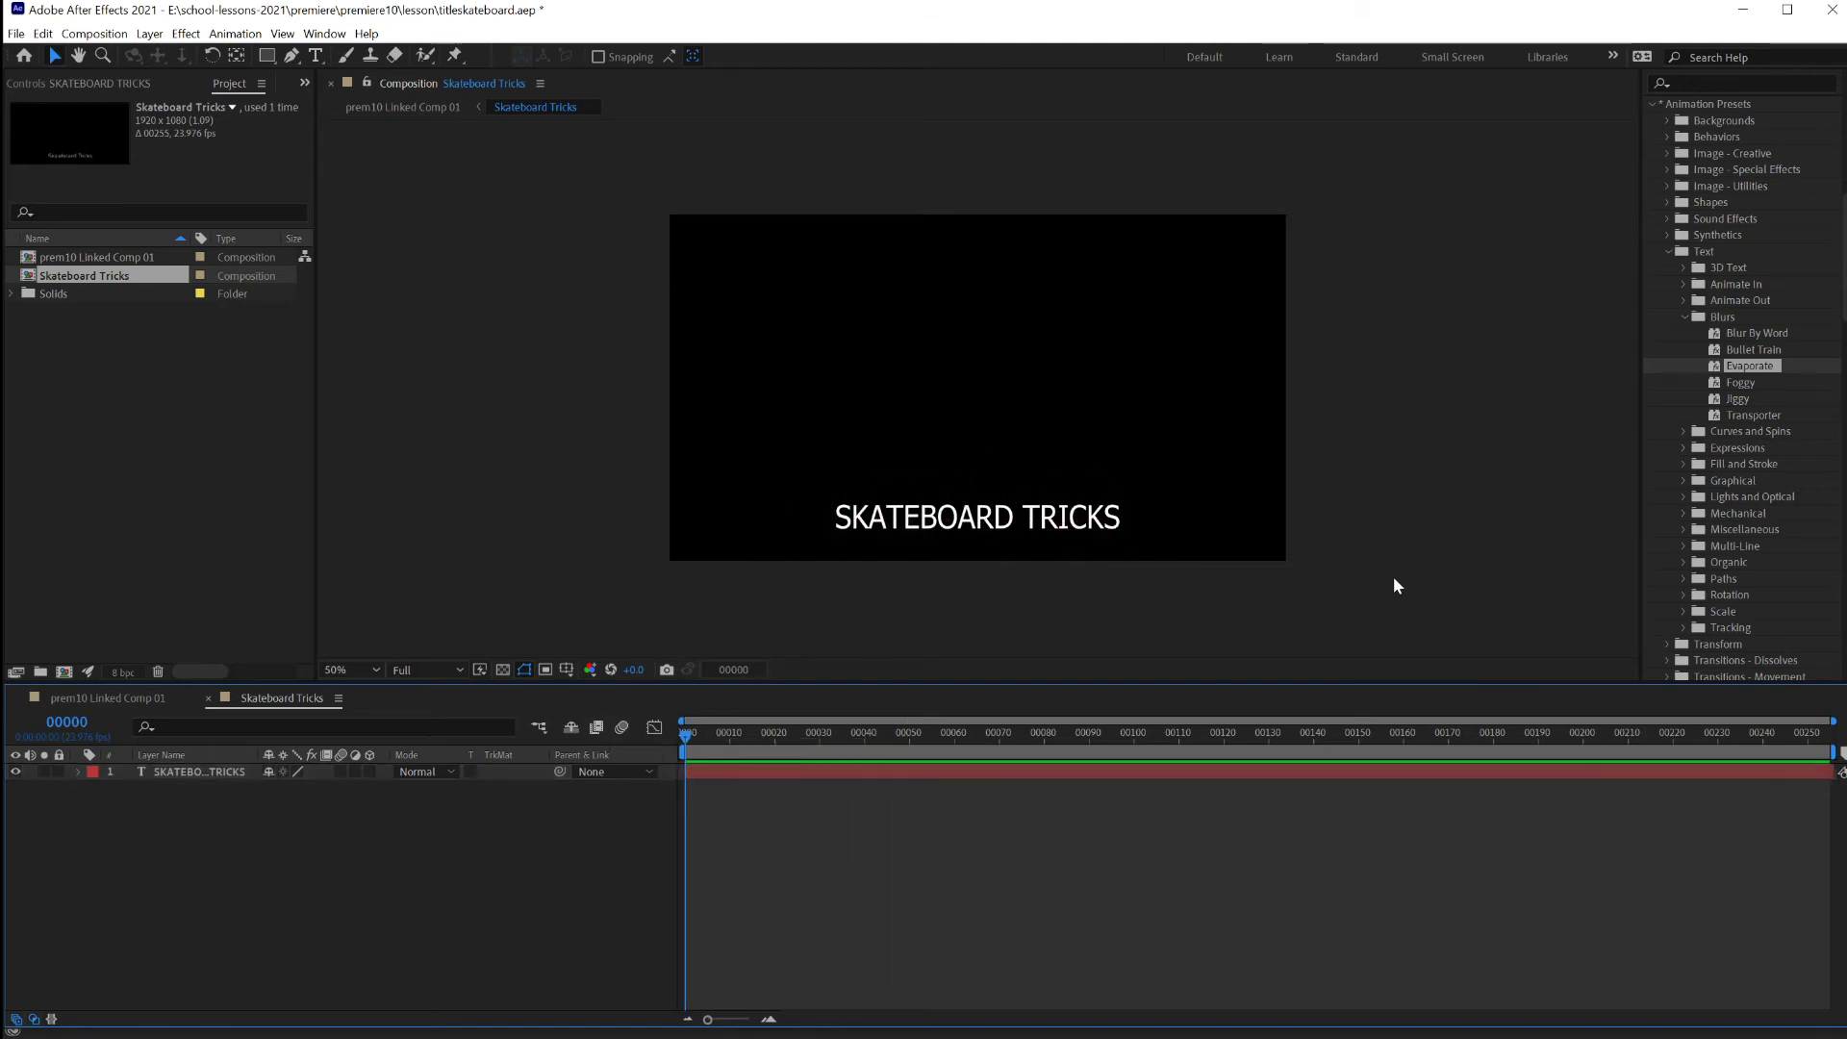
# Try the Foggy preset on the title at frame 71, preview the animation and undo it.
pyautogui.press('Down')
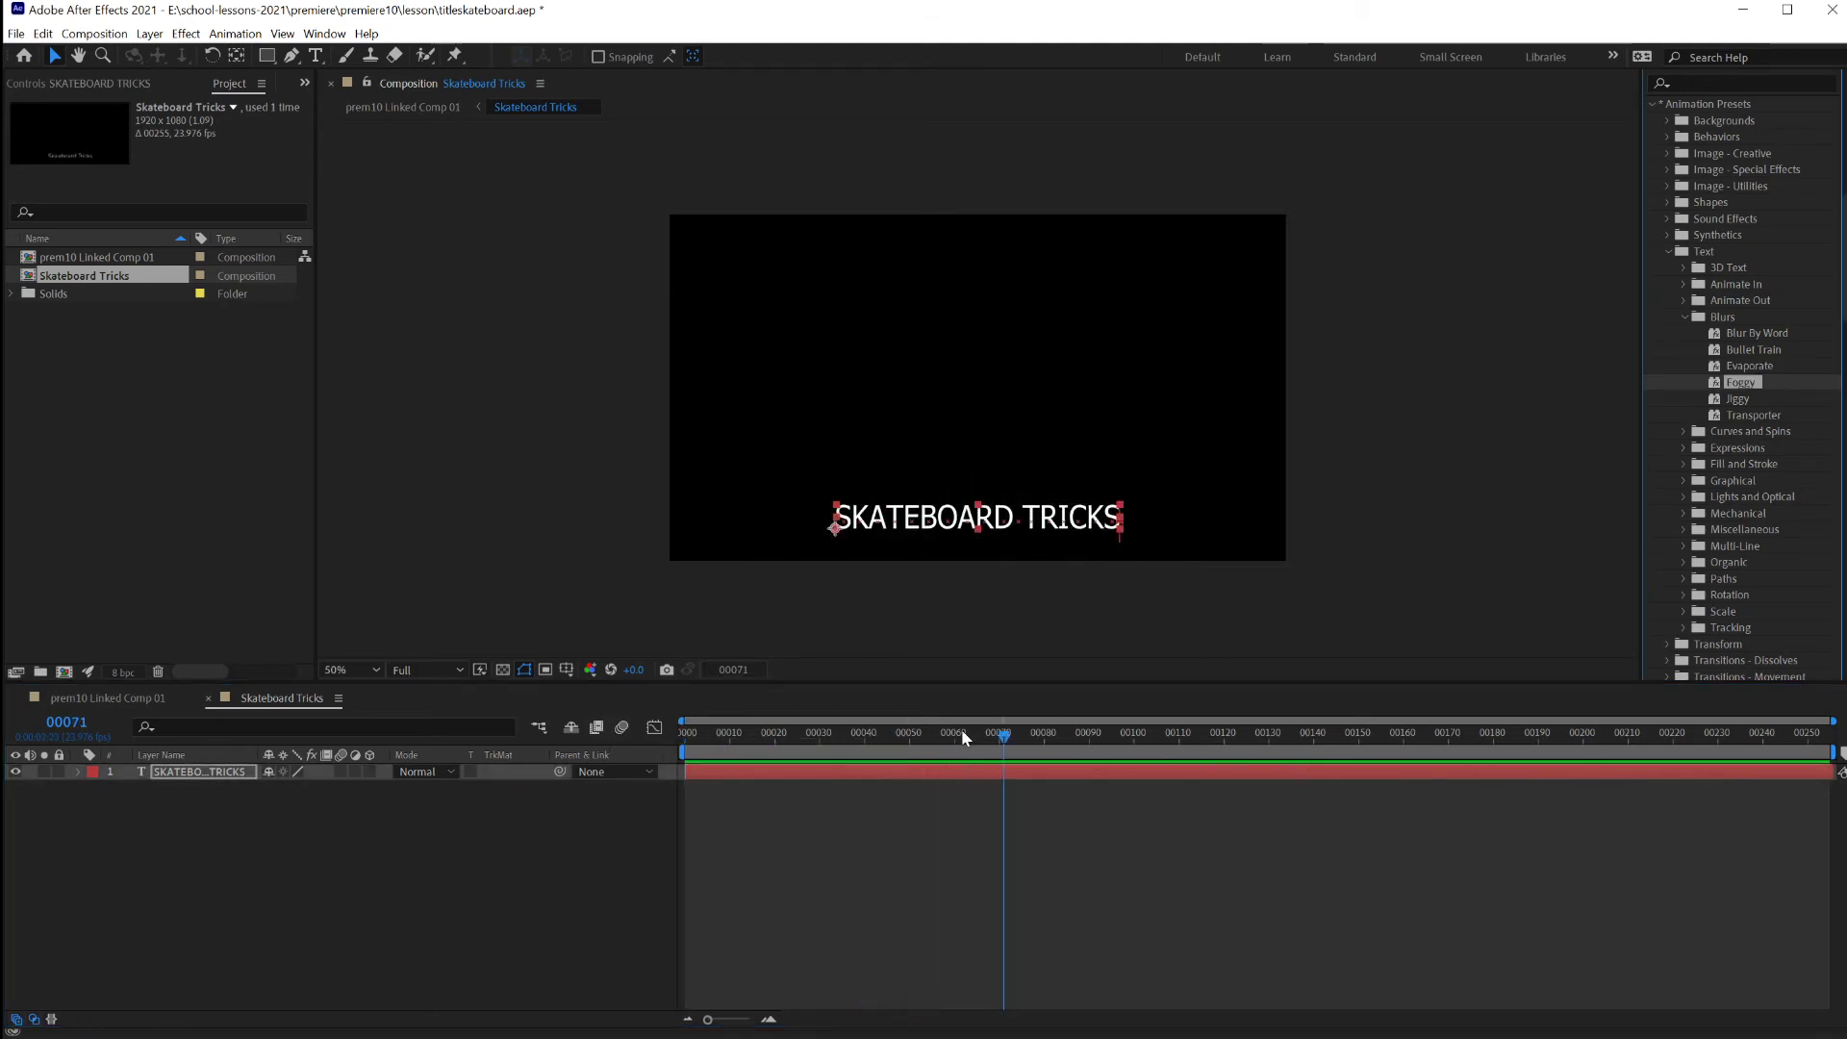
pyautogui.press('space')
pyautogui.press('space')
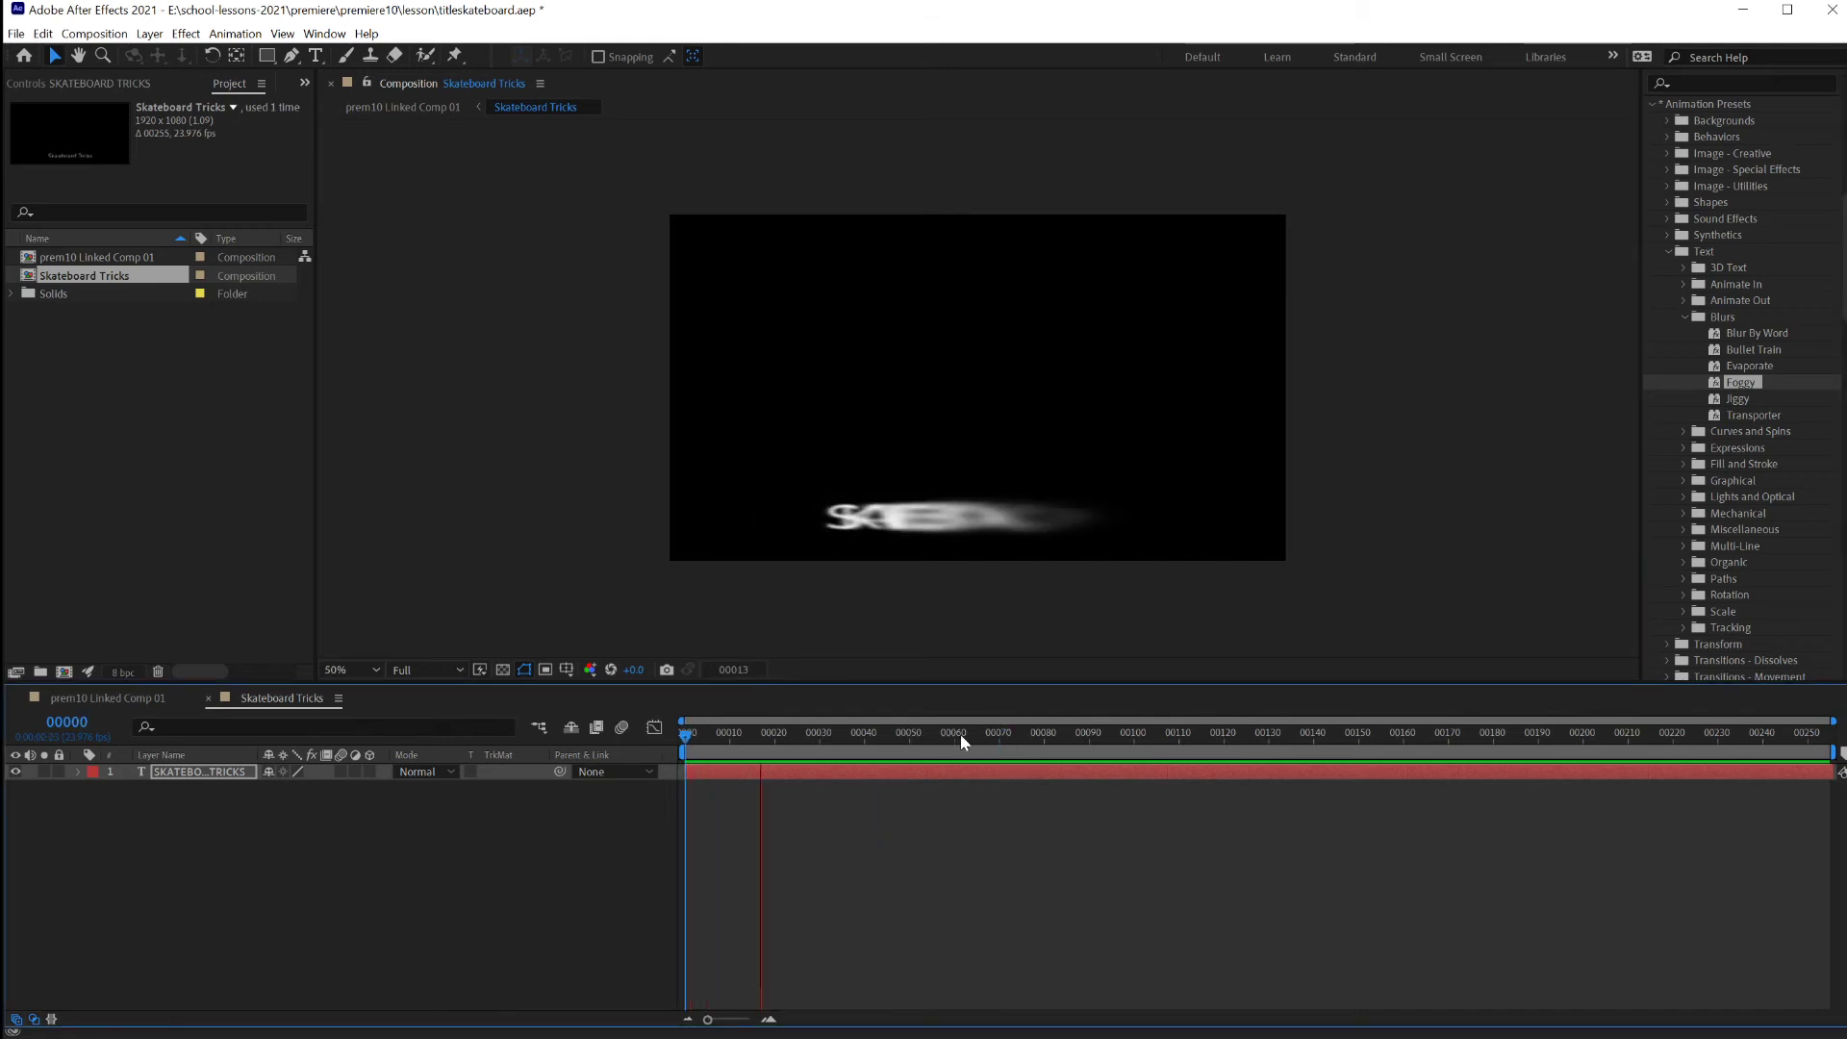
pyautogui.press('space')
# Try the Foggy preset on the title at frame 30, preview the animation from the beginning and undo it.
pyautogui.moveTo(910, 733); pyautogui.dragTo(824, 747)
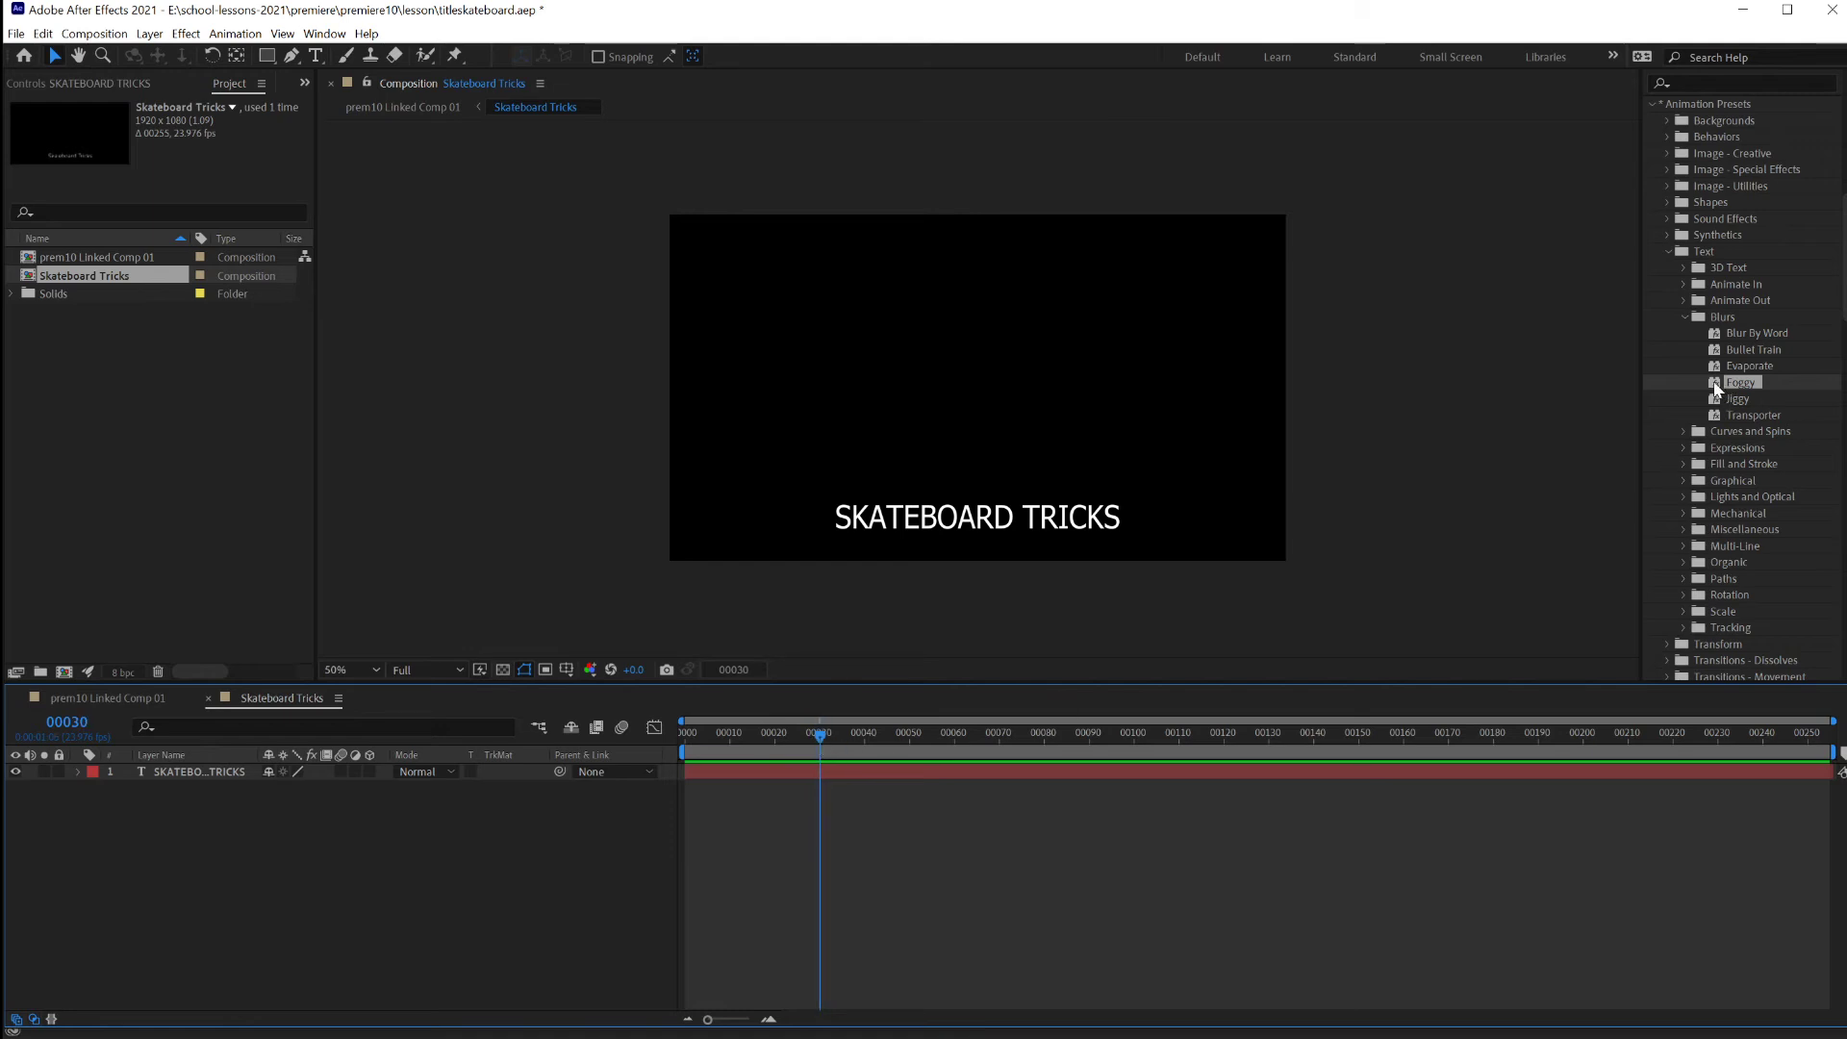
pyautogui.moveTo(1732, 383); pyautogui.dragTo(1014, 514)
pyautogui.press('space')
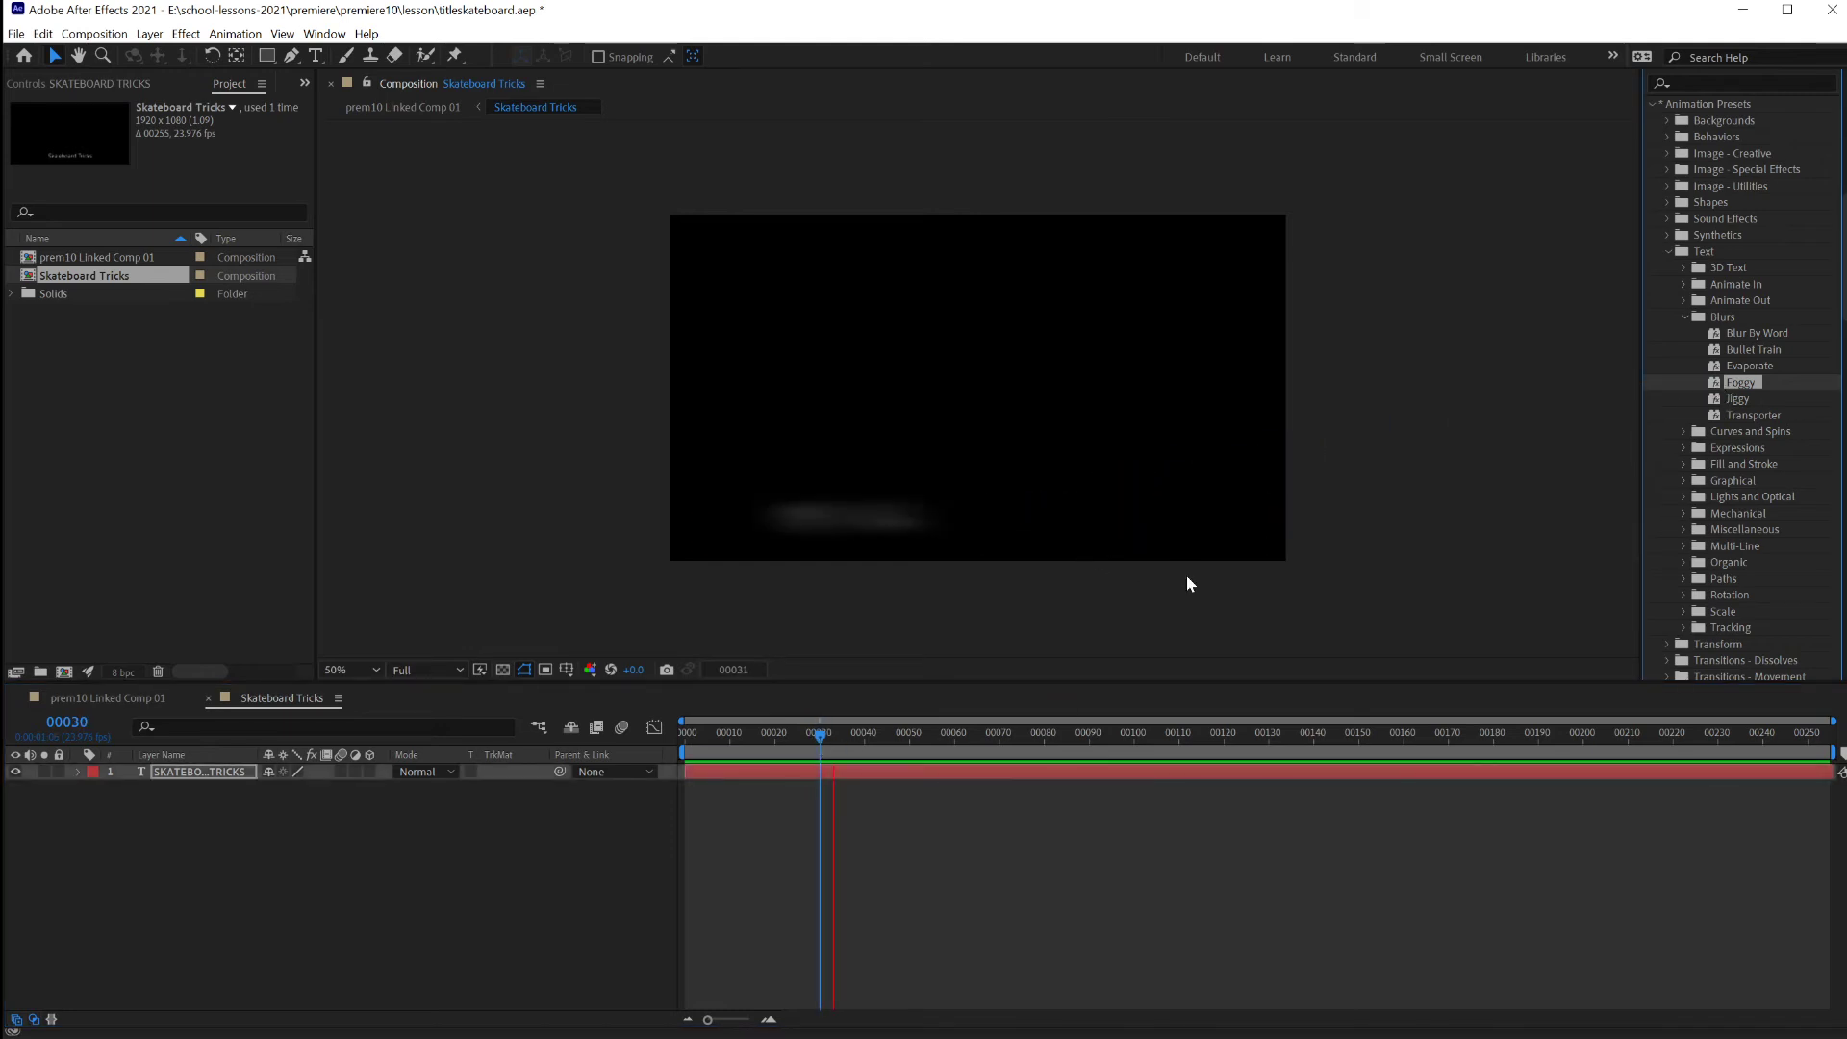
pyautogui.click(1058, 798)
pyautogui.press('Home')
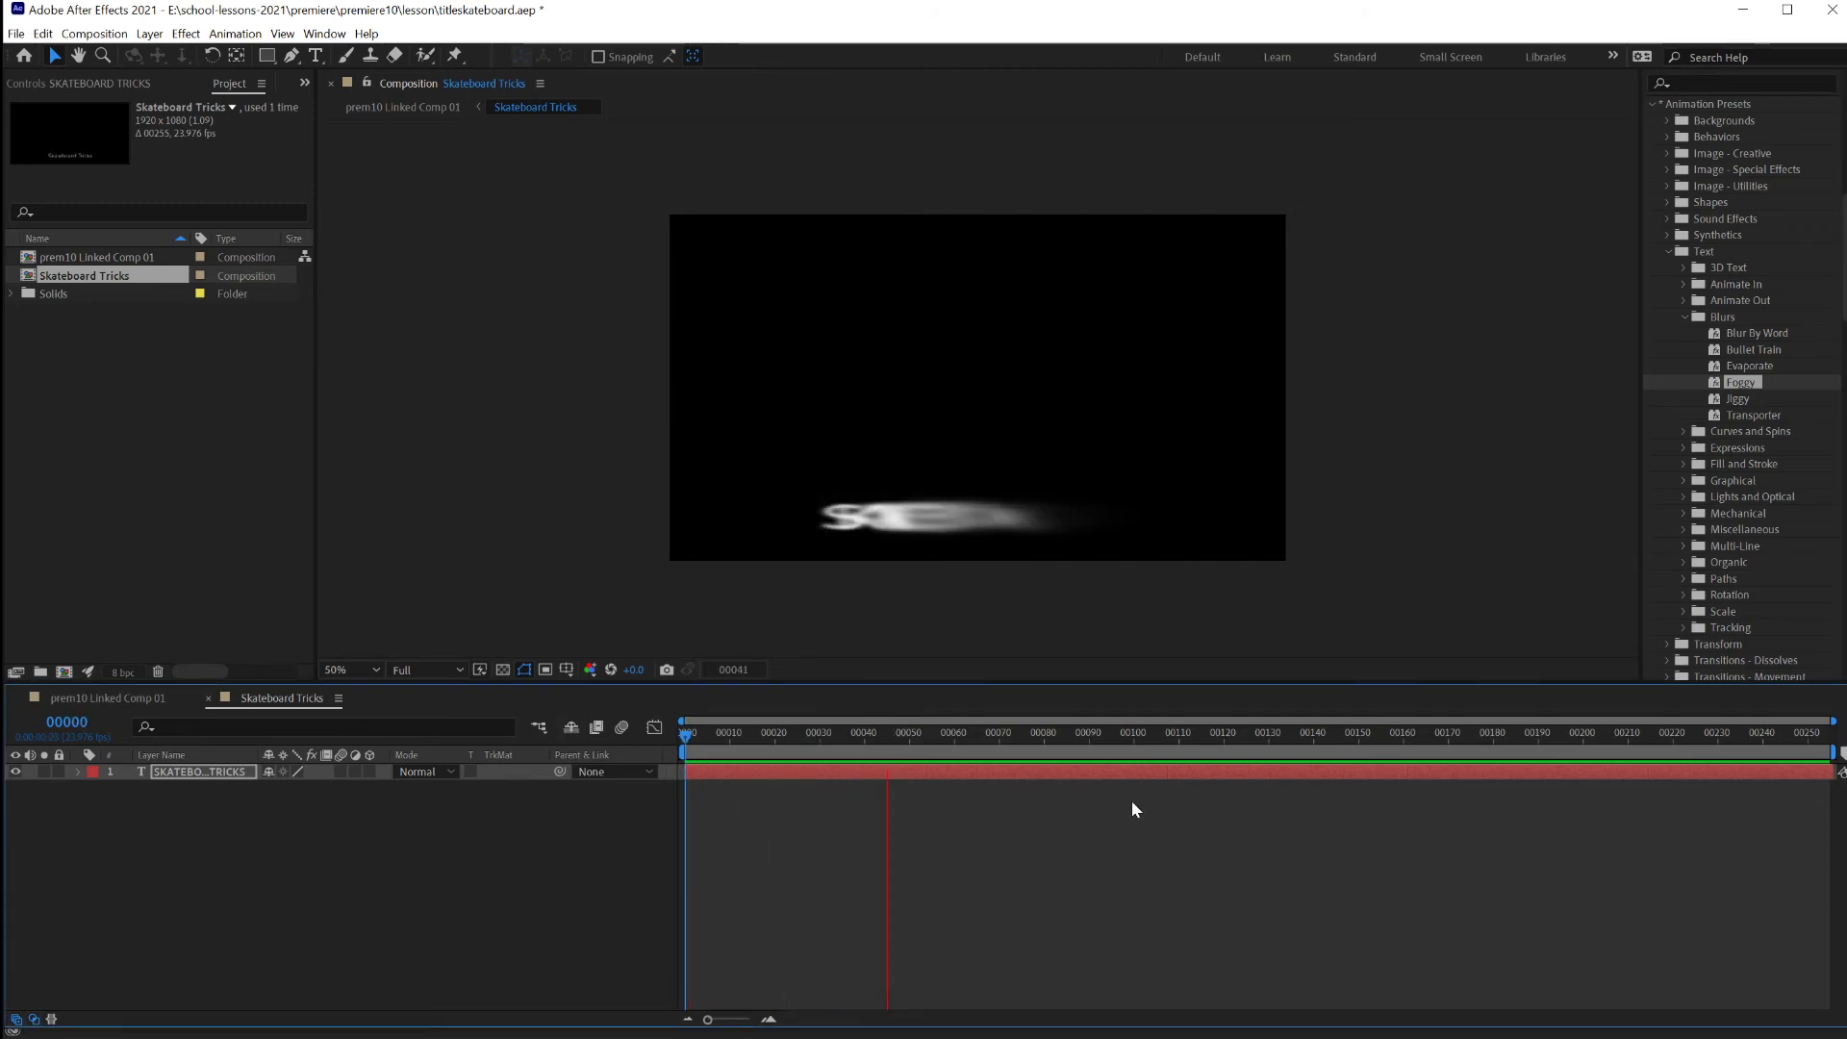
pyautogui.press('space')
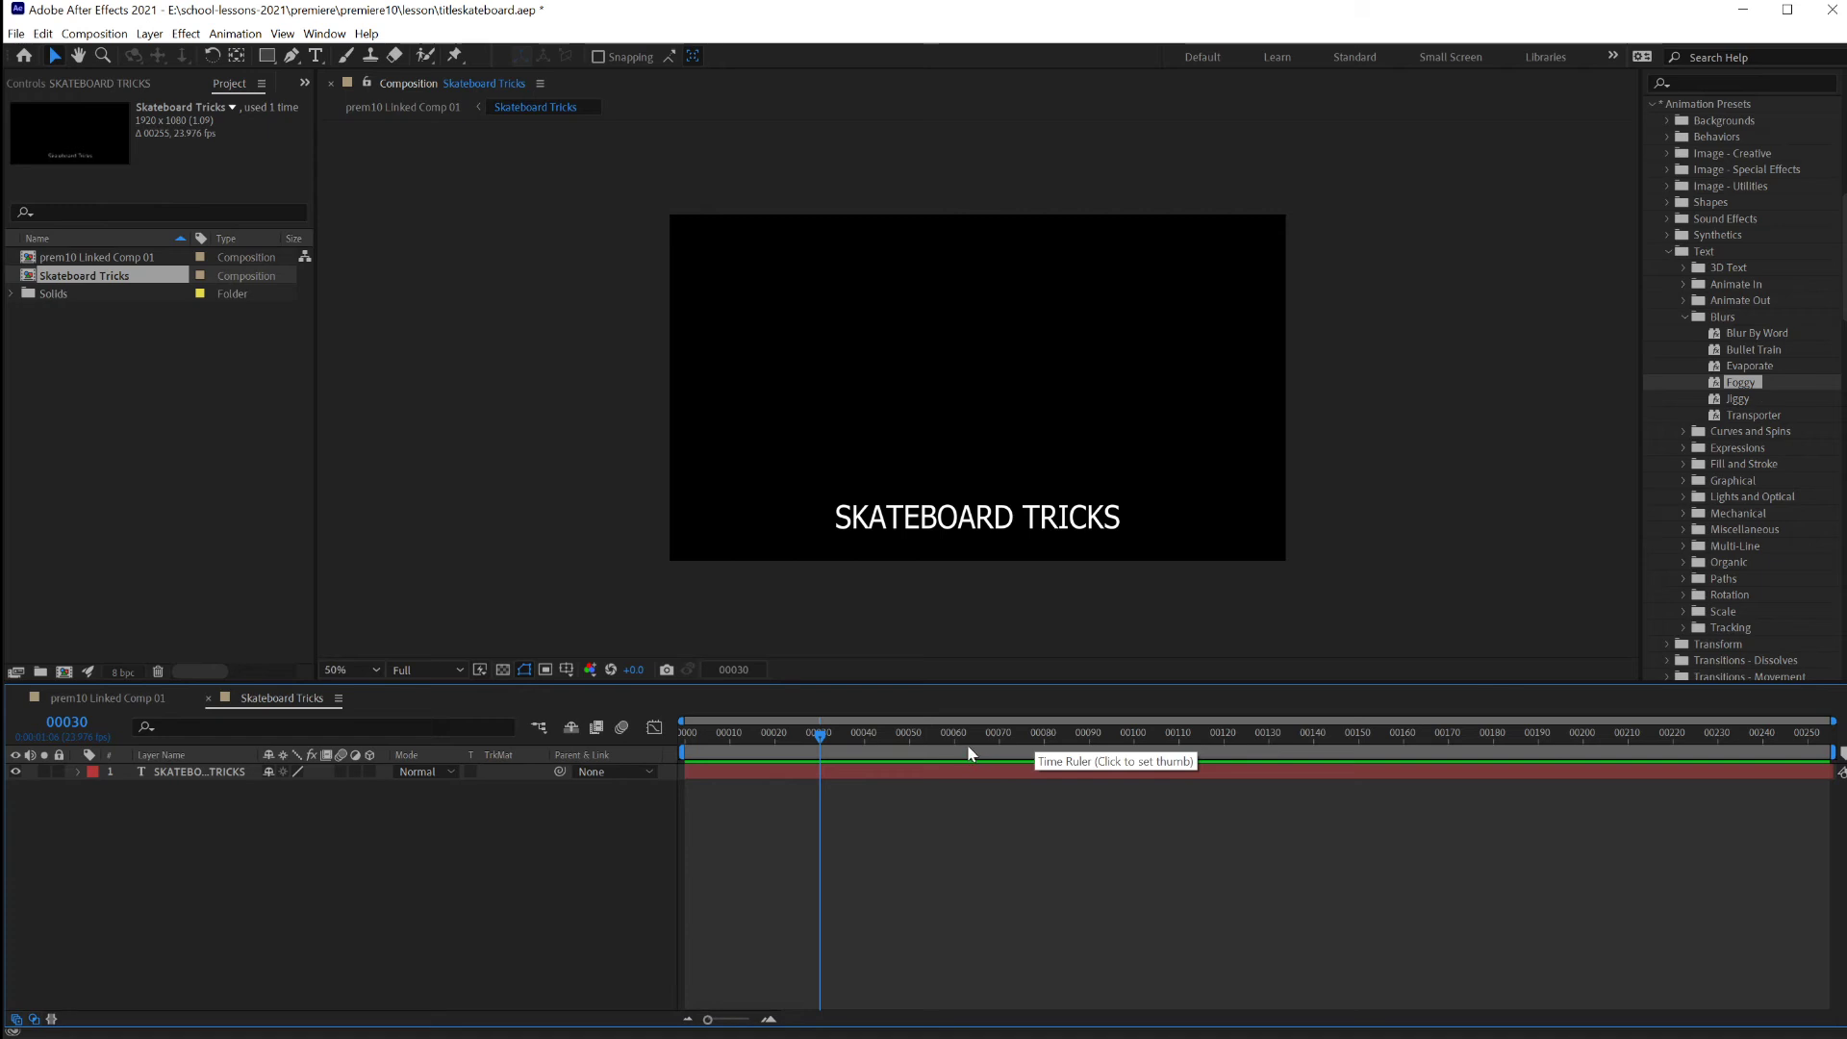
# Duplicate the SKATEBOARD TRICKS text layer and shift the copy so that it starts at frame 90.
pyautogui.click(905, 770)
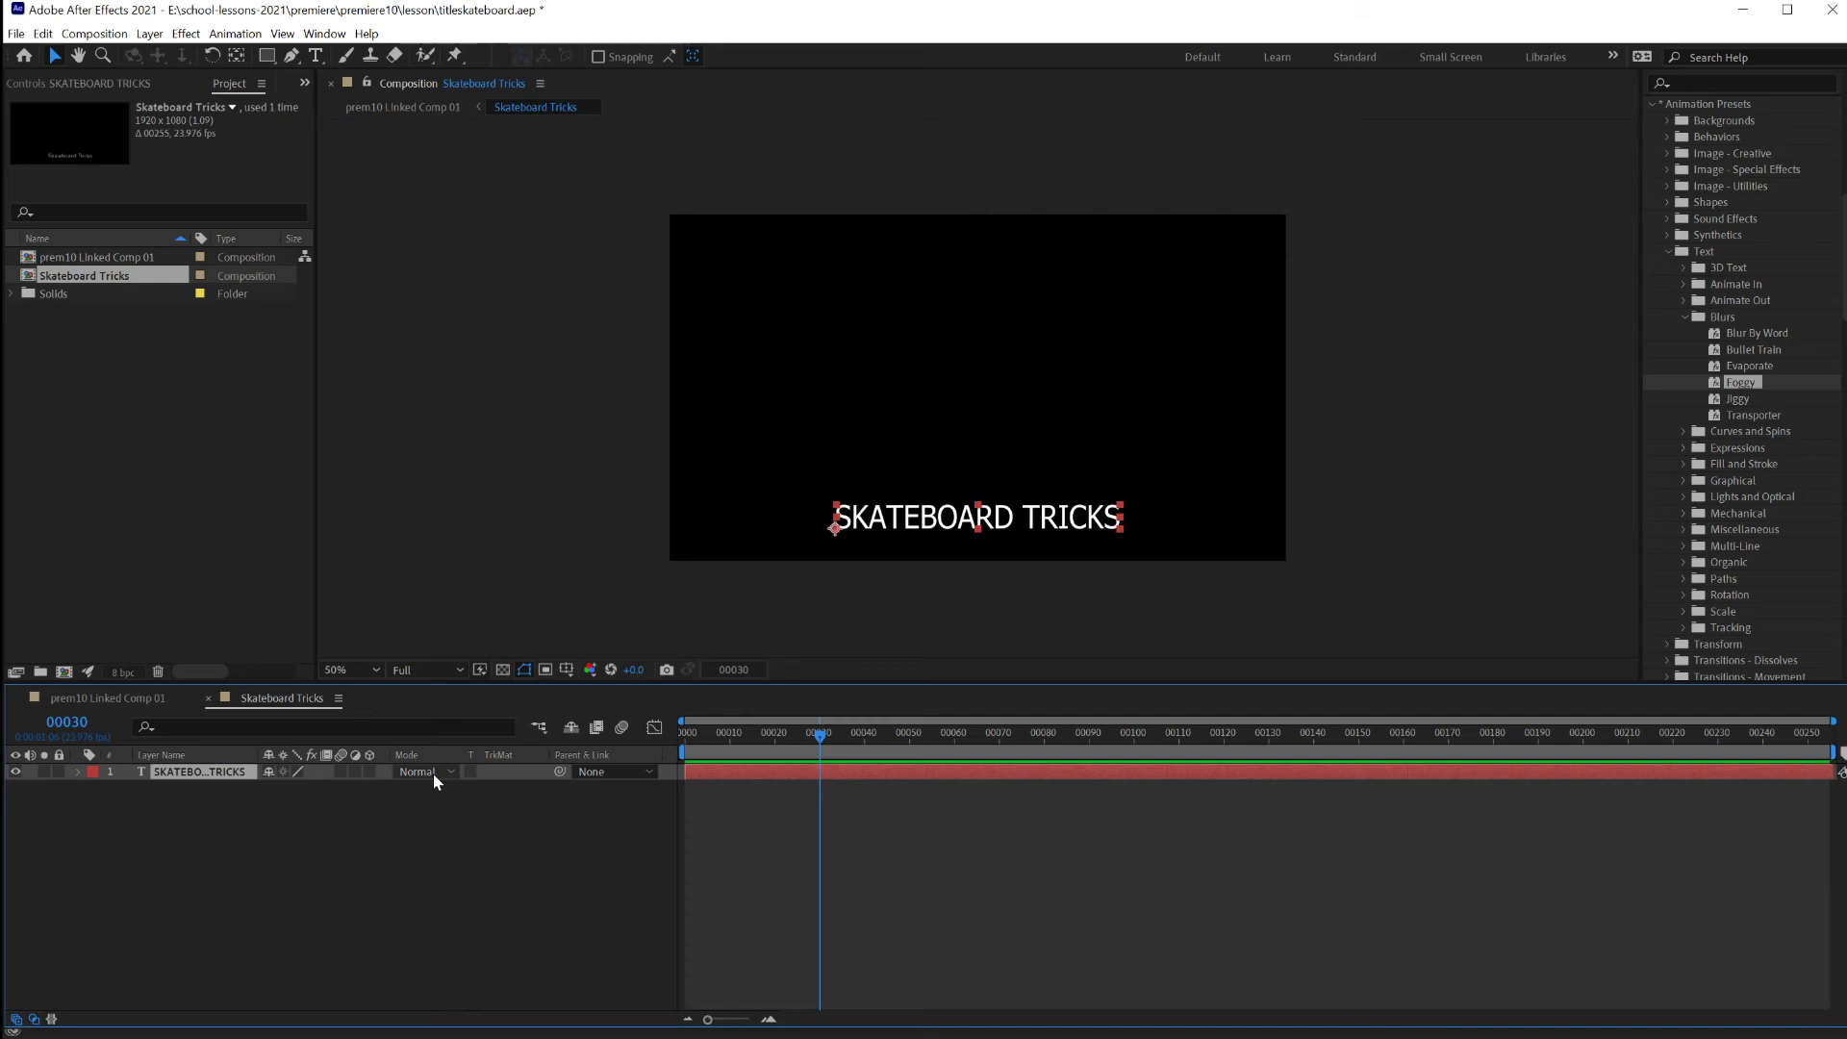
pyautogui.hotkey('ctrl', 'd')
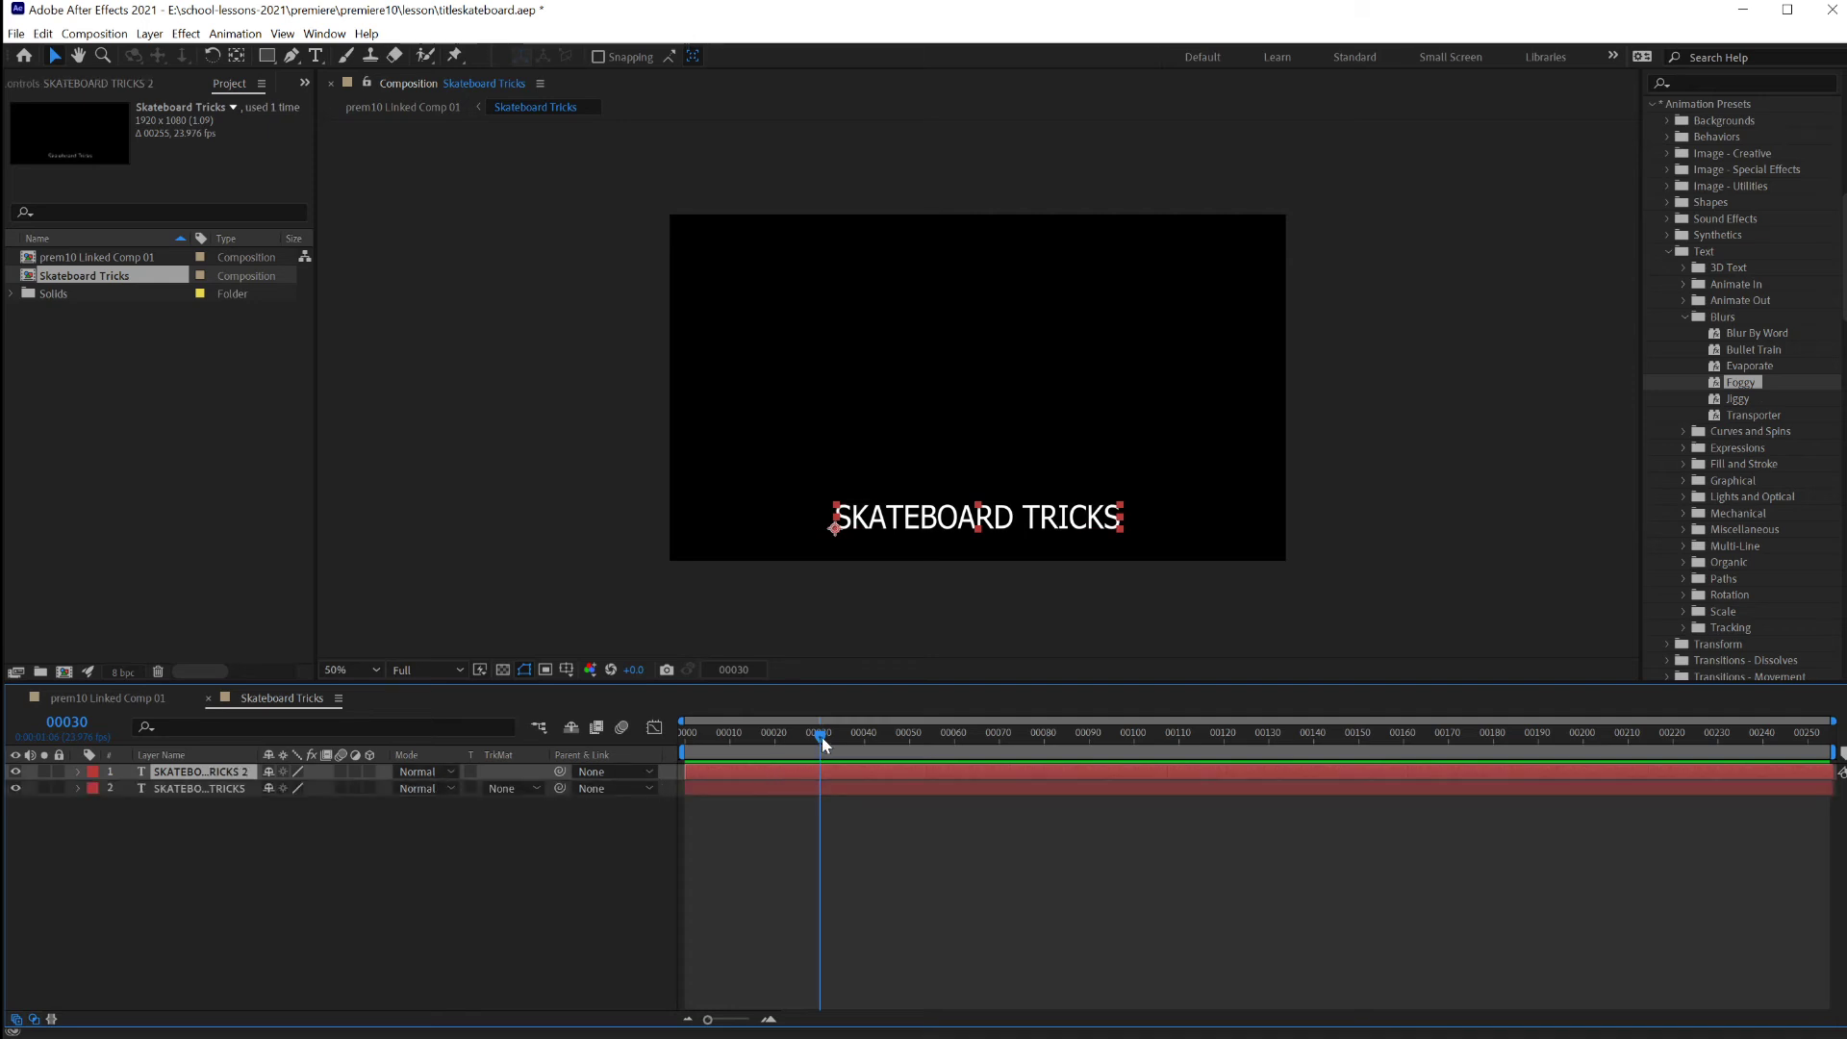
pyautogui.moveTo(821, 737); pyautogui.dragTo(1091, 739)
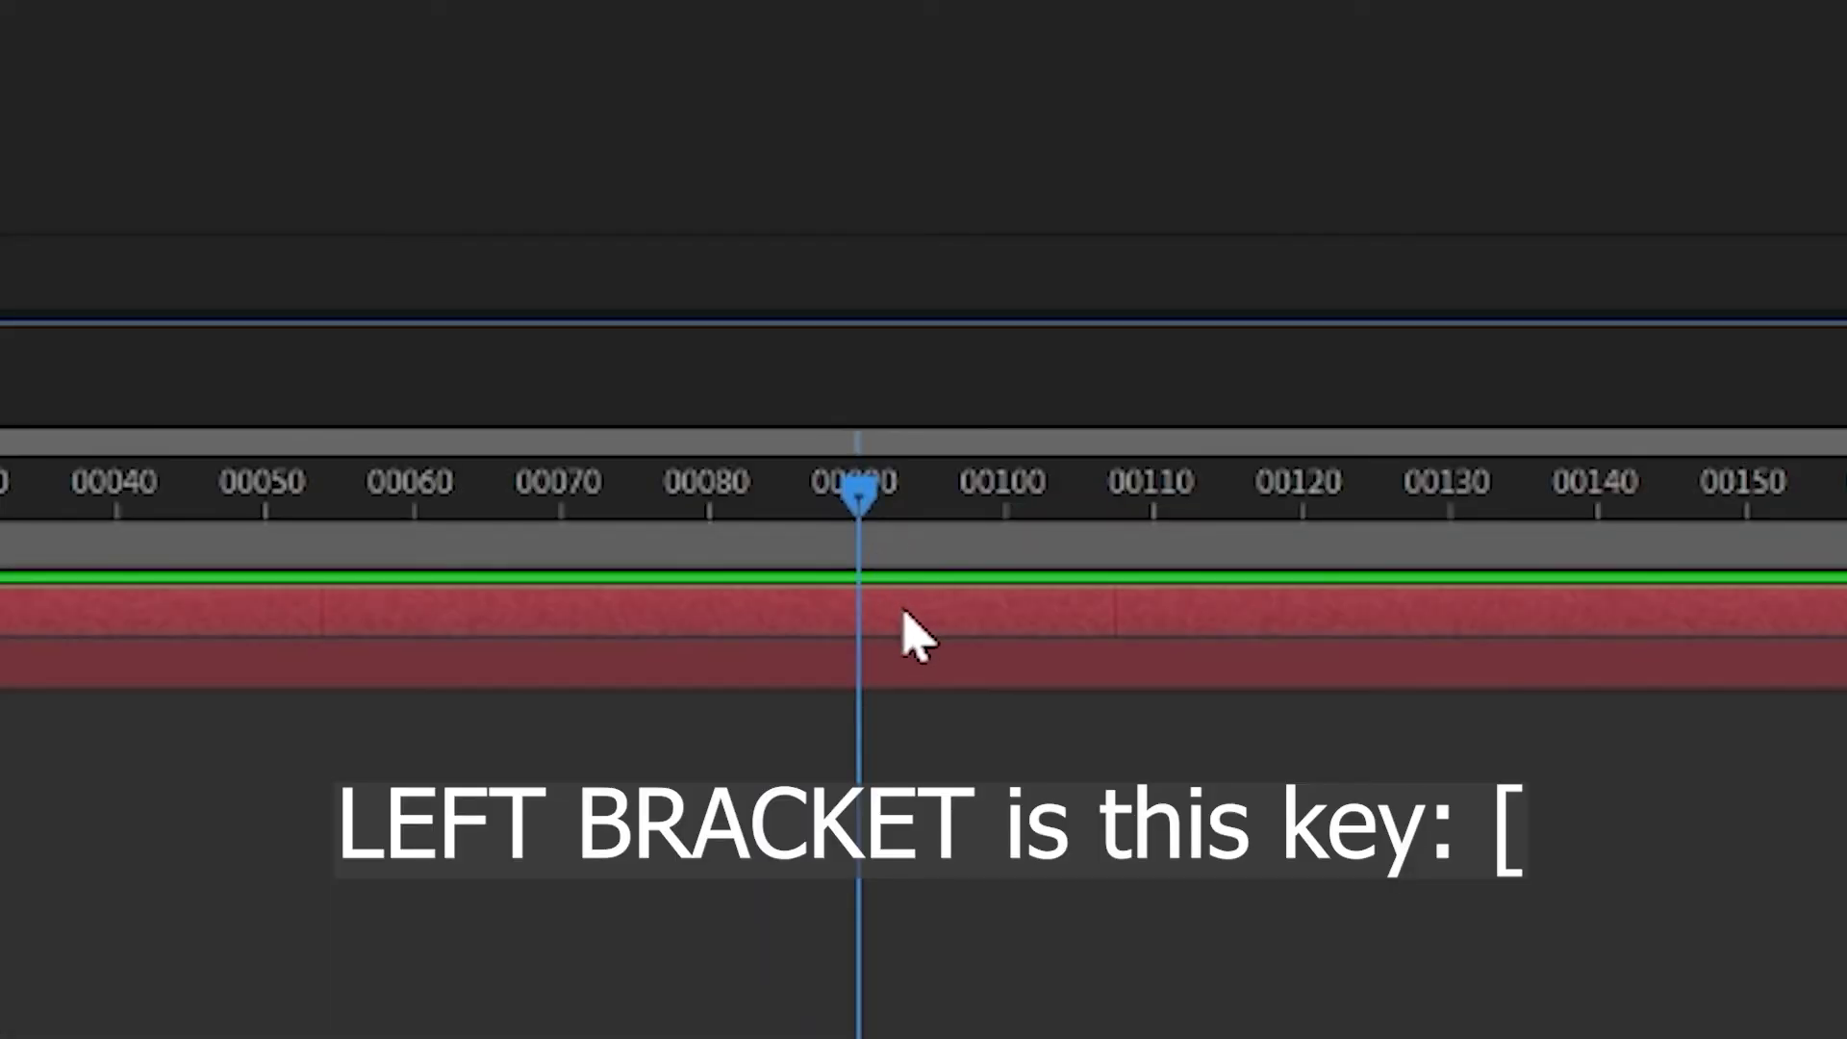
pyautogui.press('[')
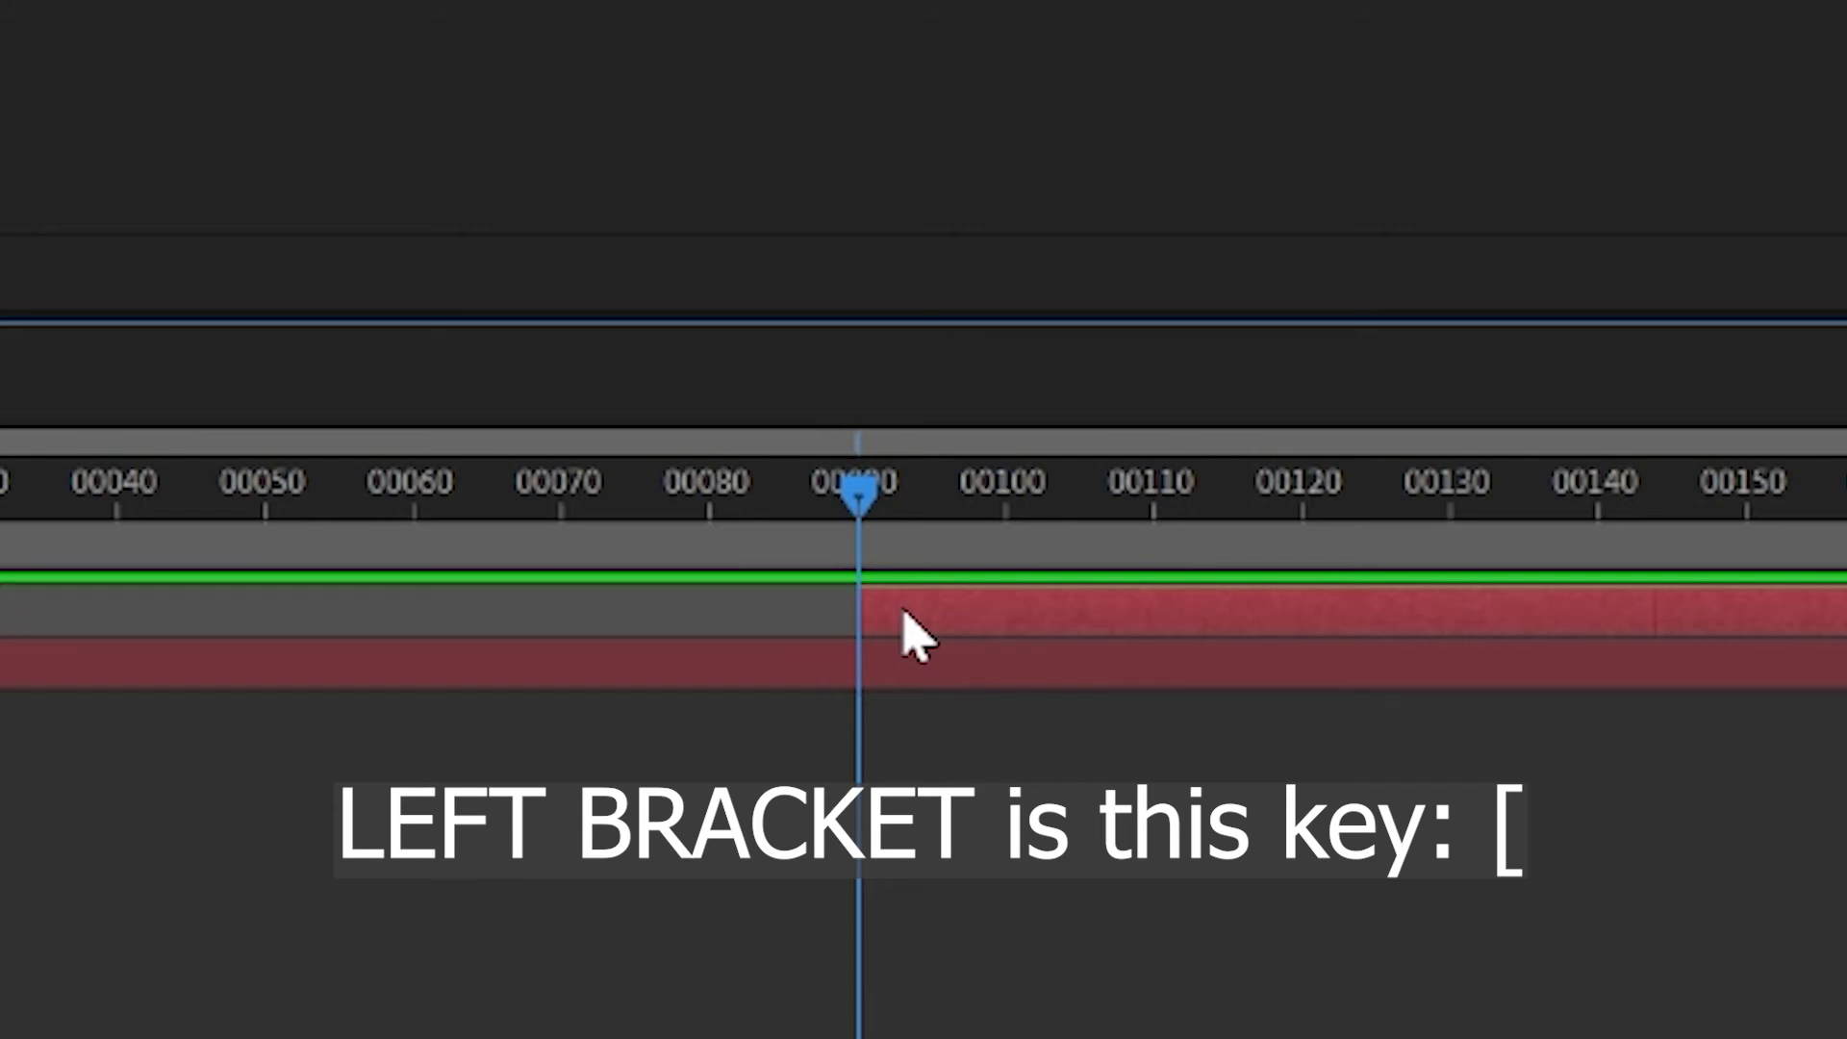
pyautogui.hotkey('ctrl', 'z')
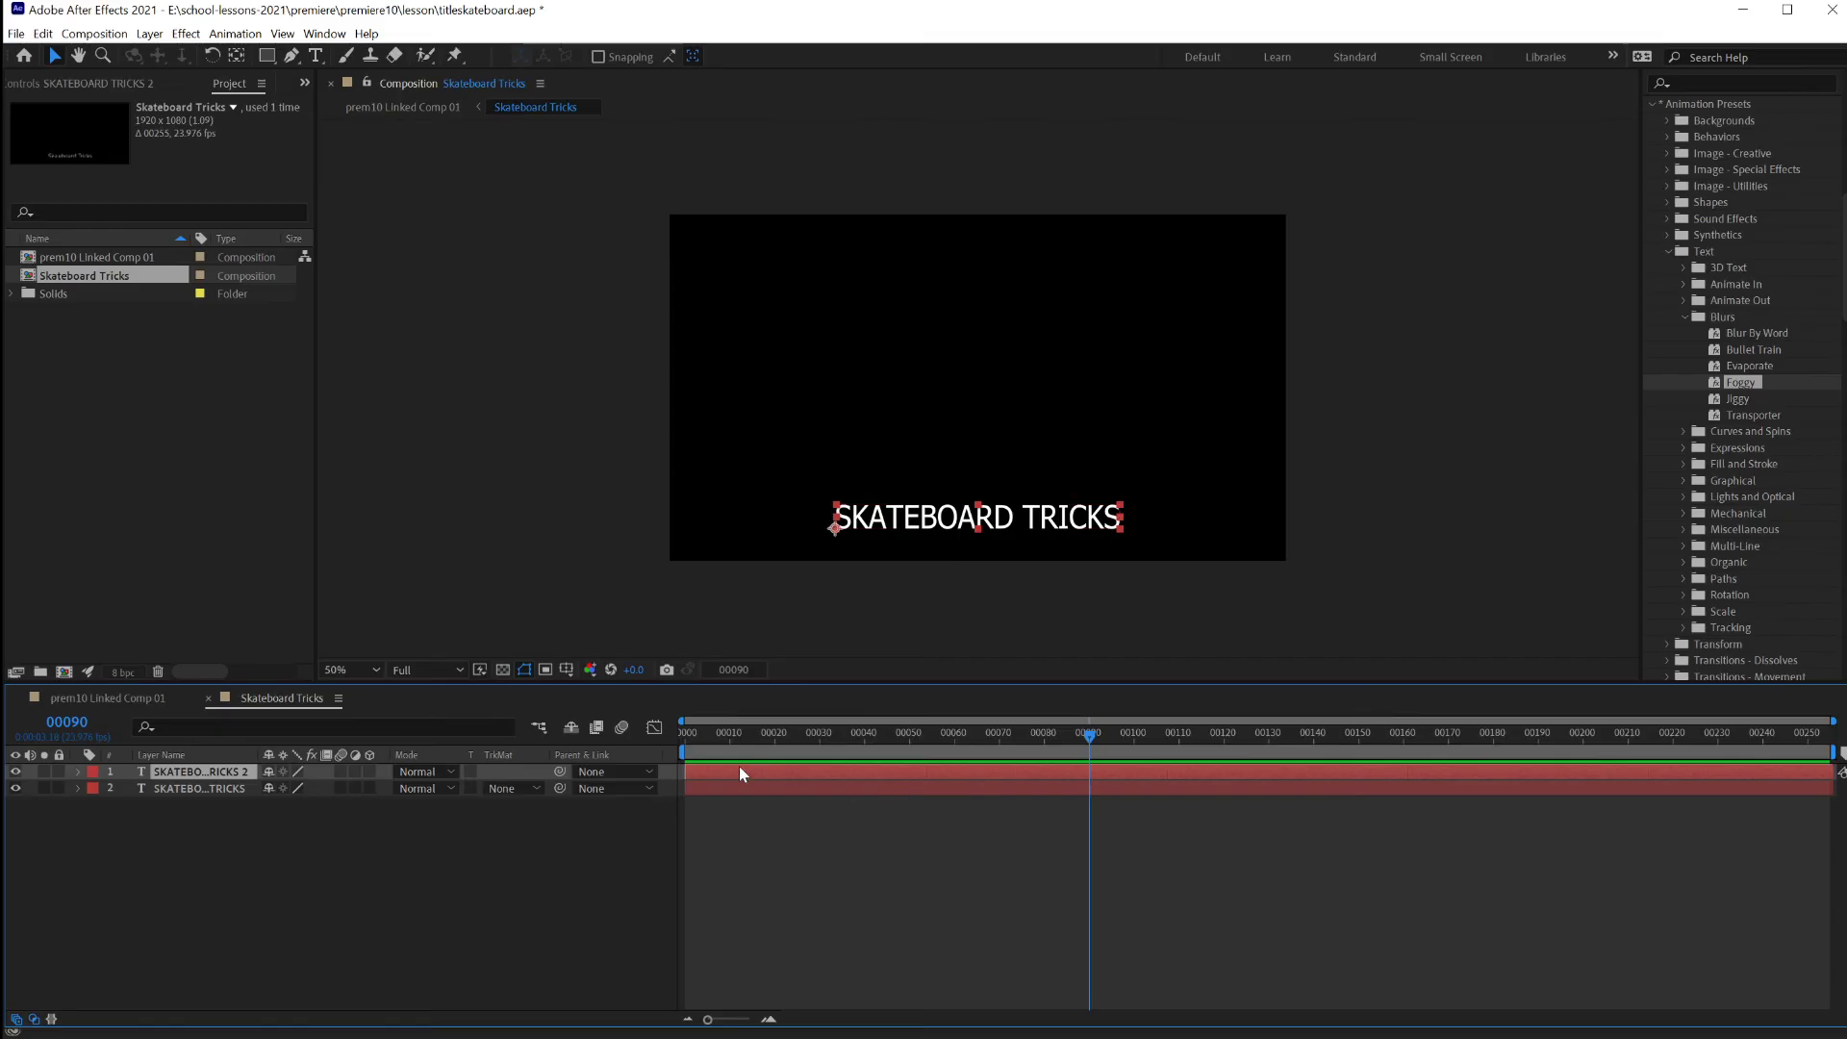
pyautogui.moveTo(835, 773); pyautogui.dragTo(1141, 778)
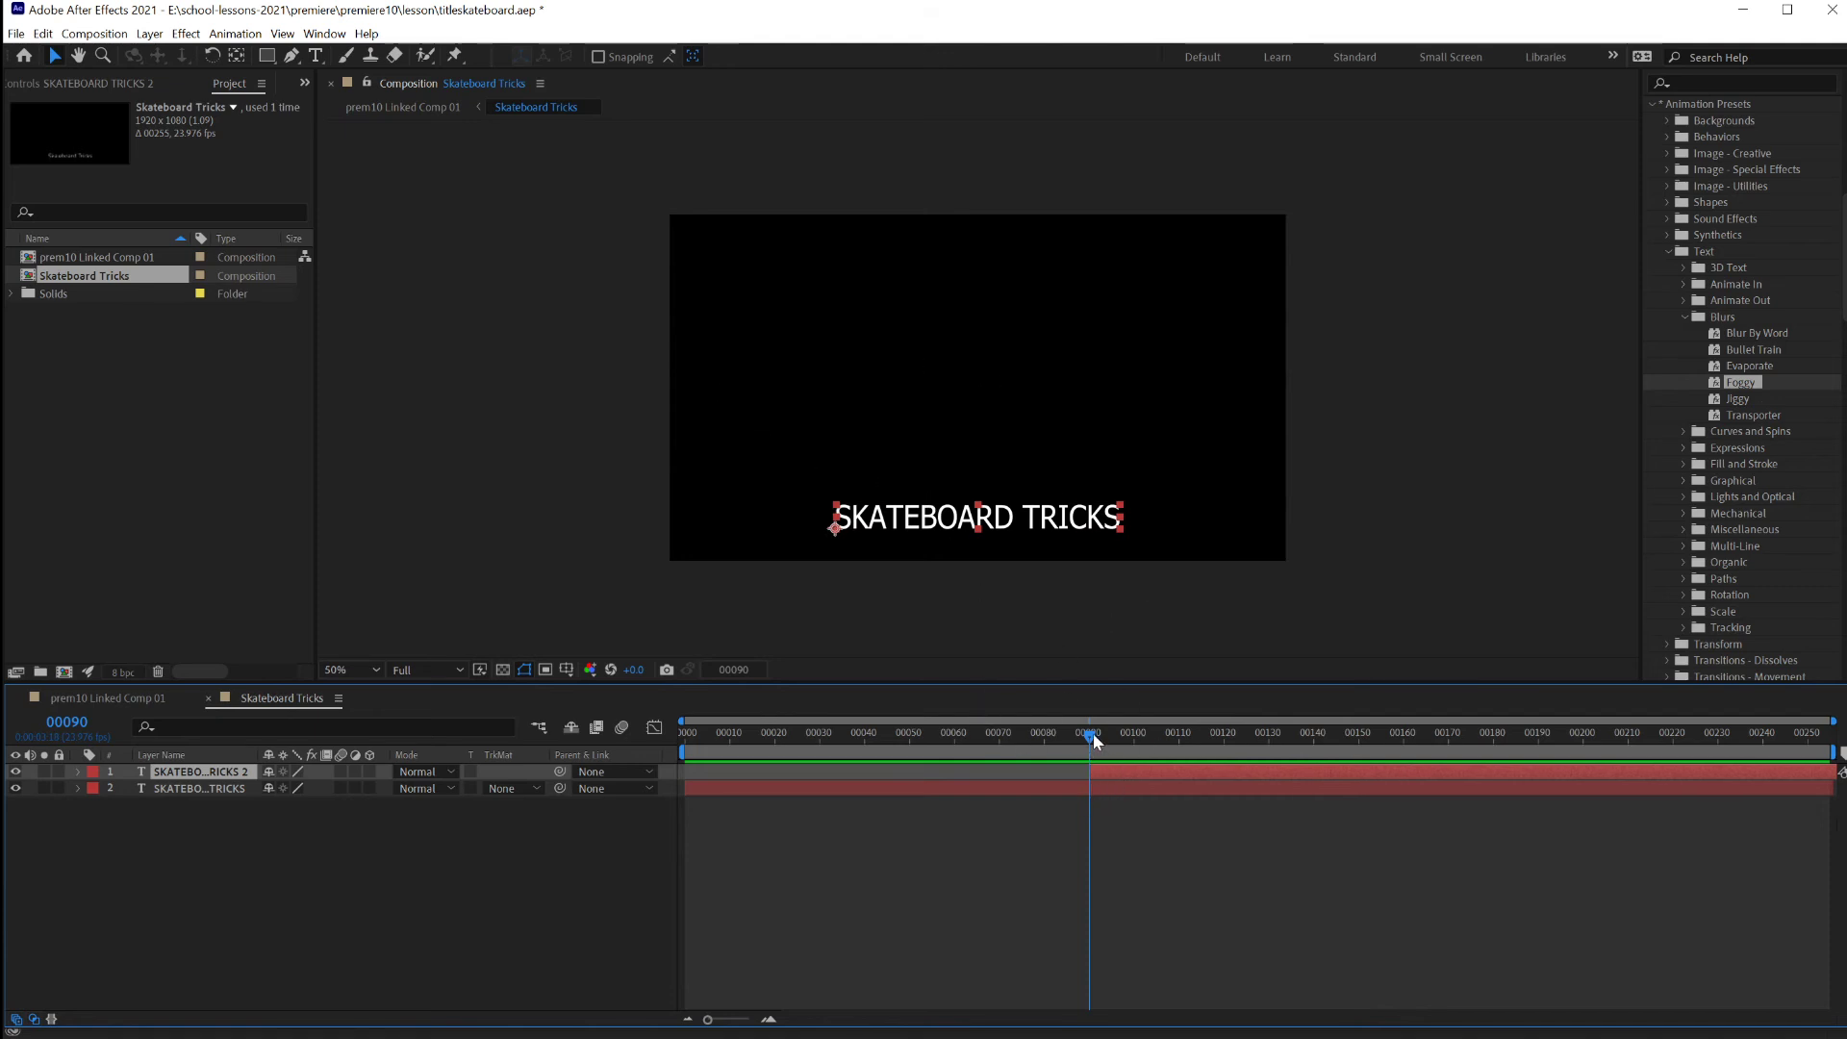
# Trim the original title layer's end to frame 90, then slide the duplicate earlier and trim its start to frame 90.
pyautogui.click(1087, 789)
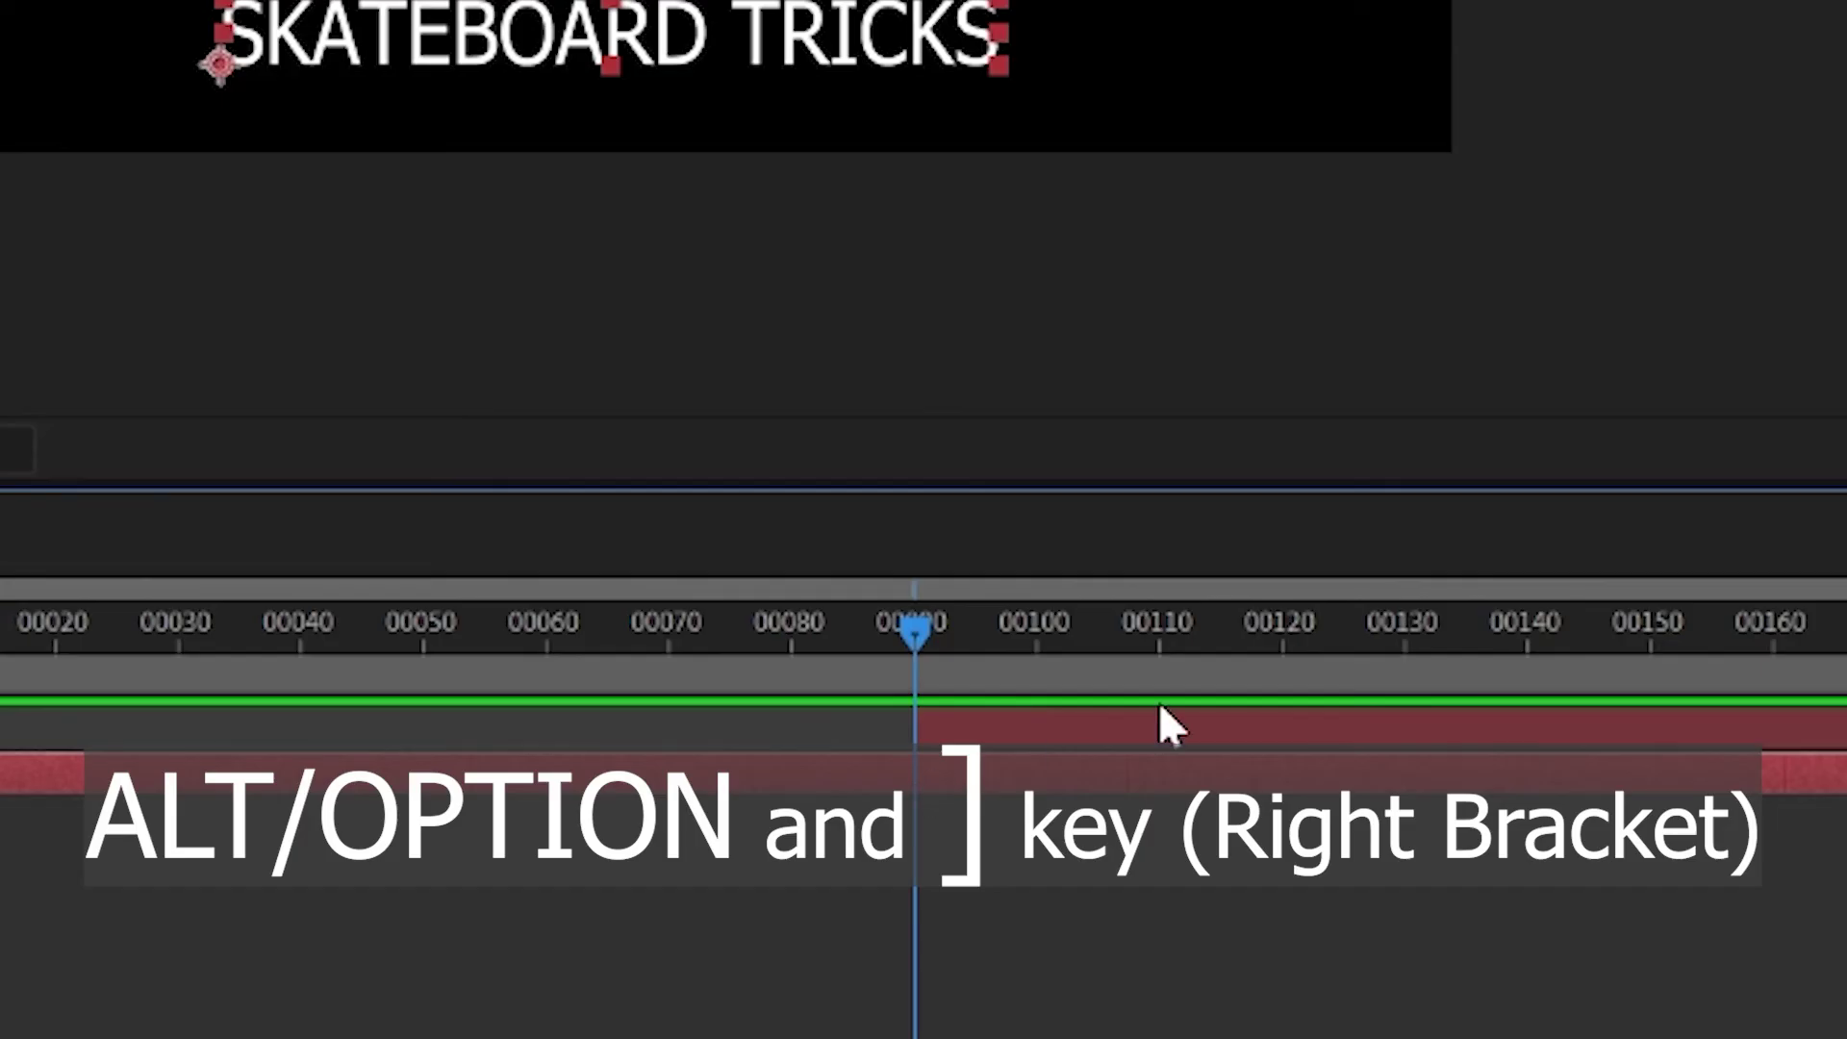
pyautogui.hotkey('alt', ']')
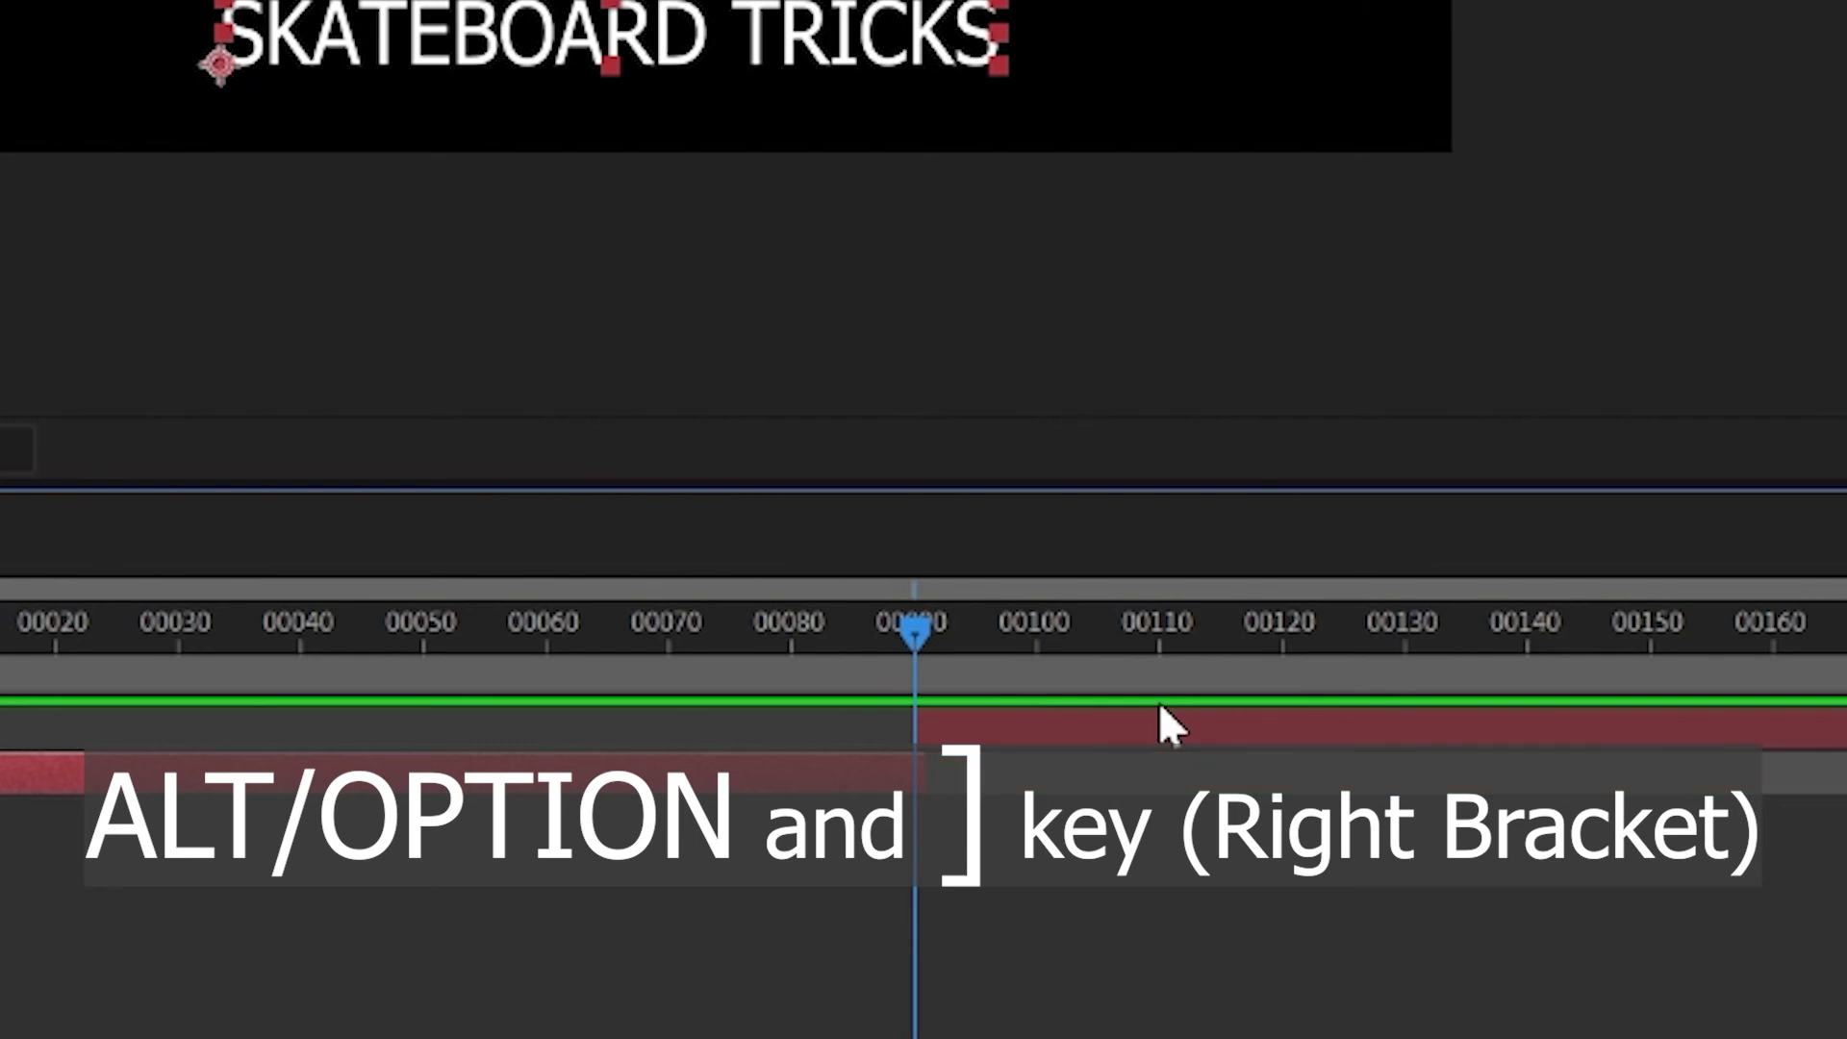
pyautogui.hotkey('ctrl', 'z')
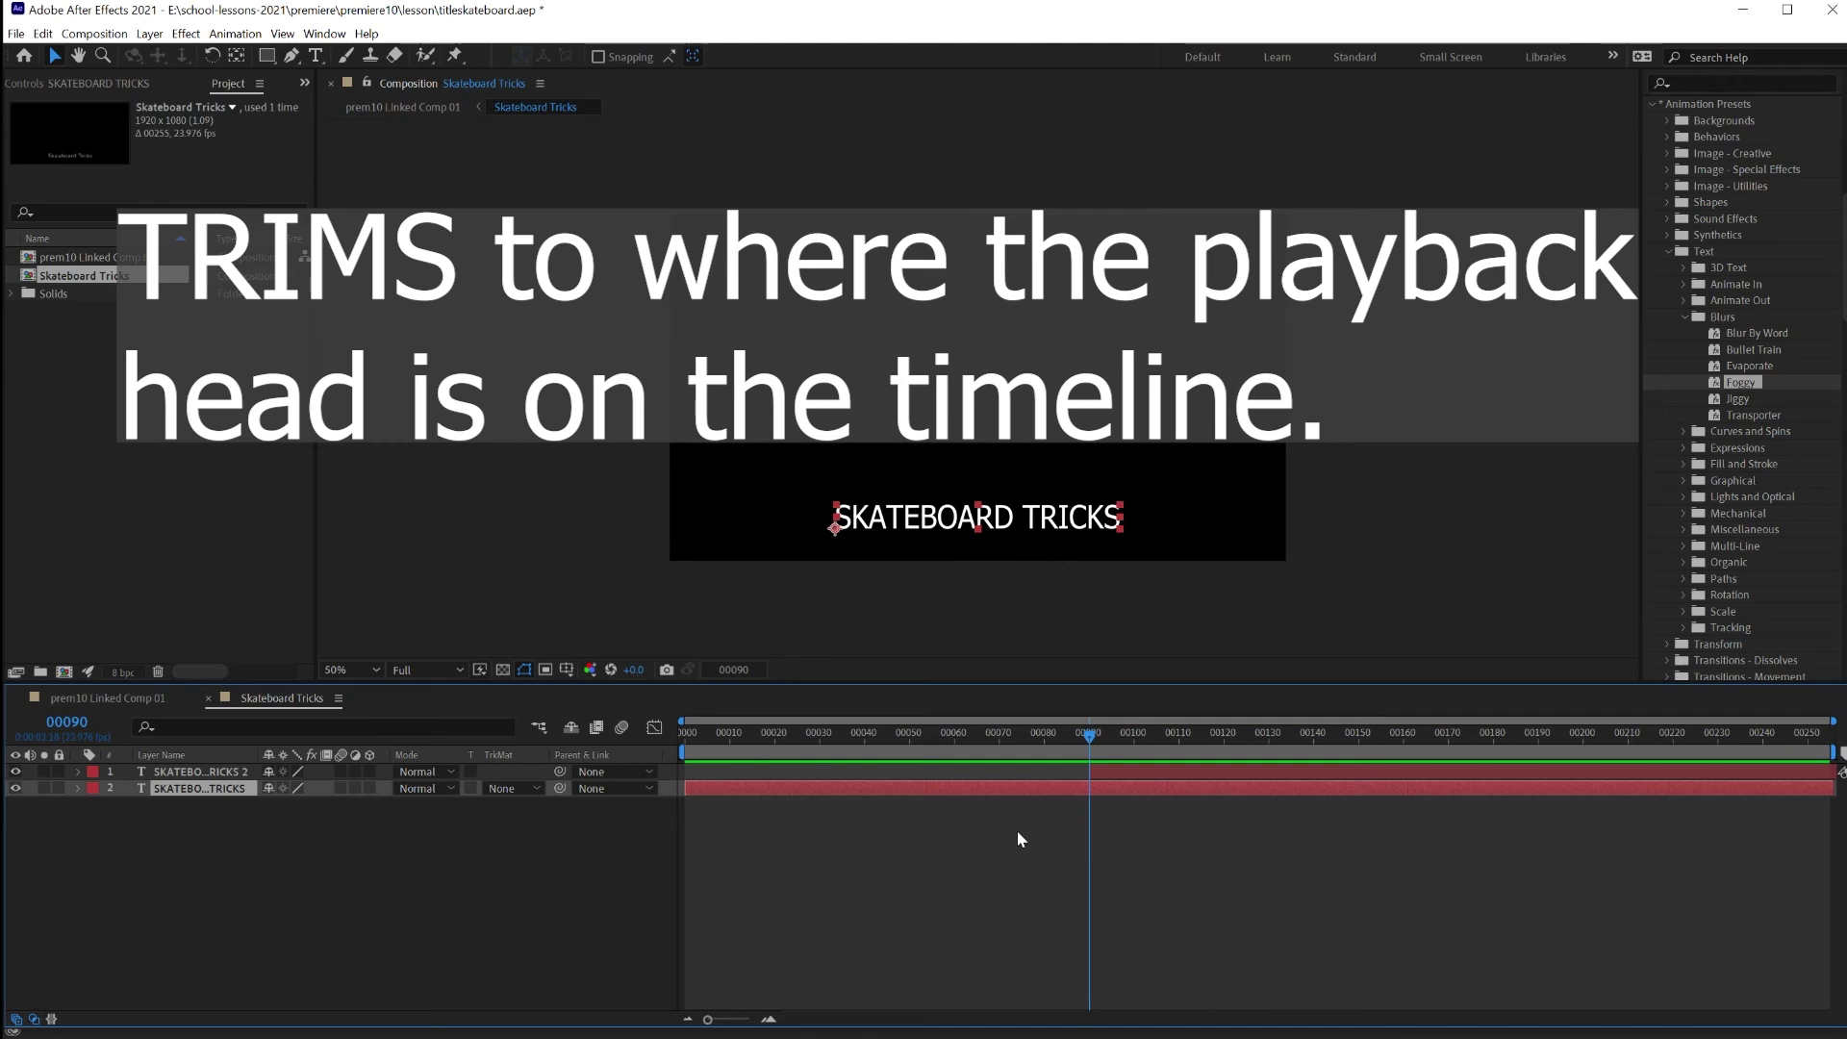
pyautogui.hotkey('alt', ']')
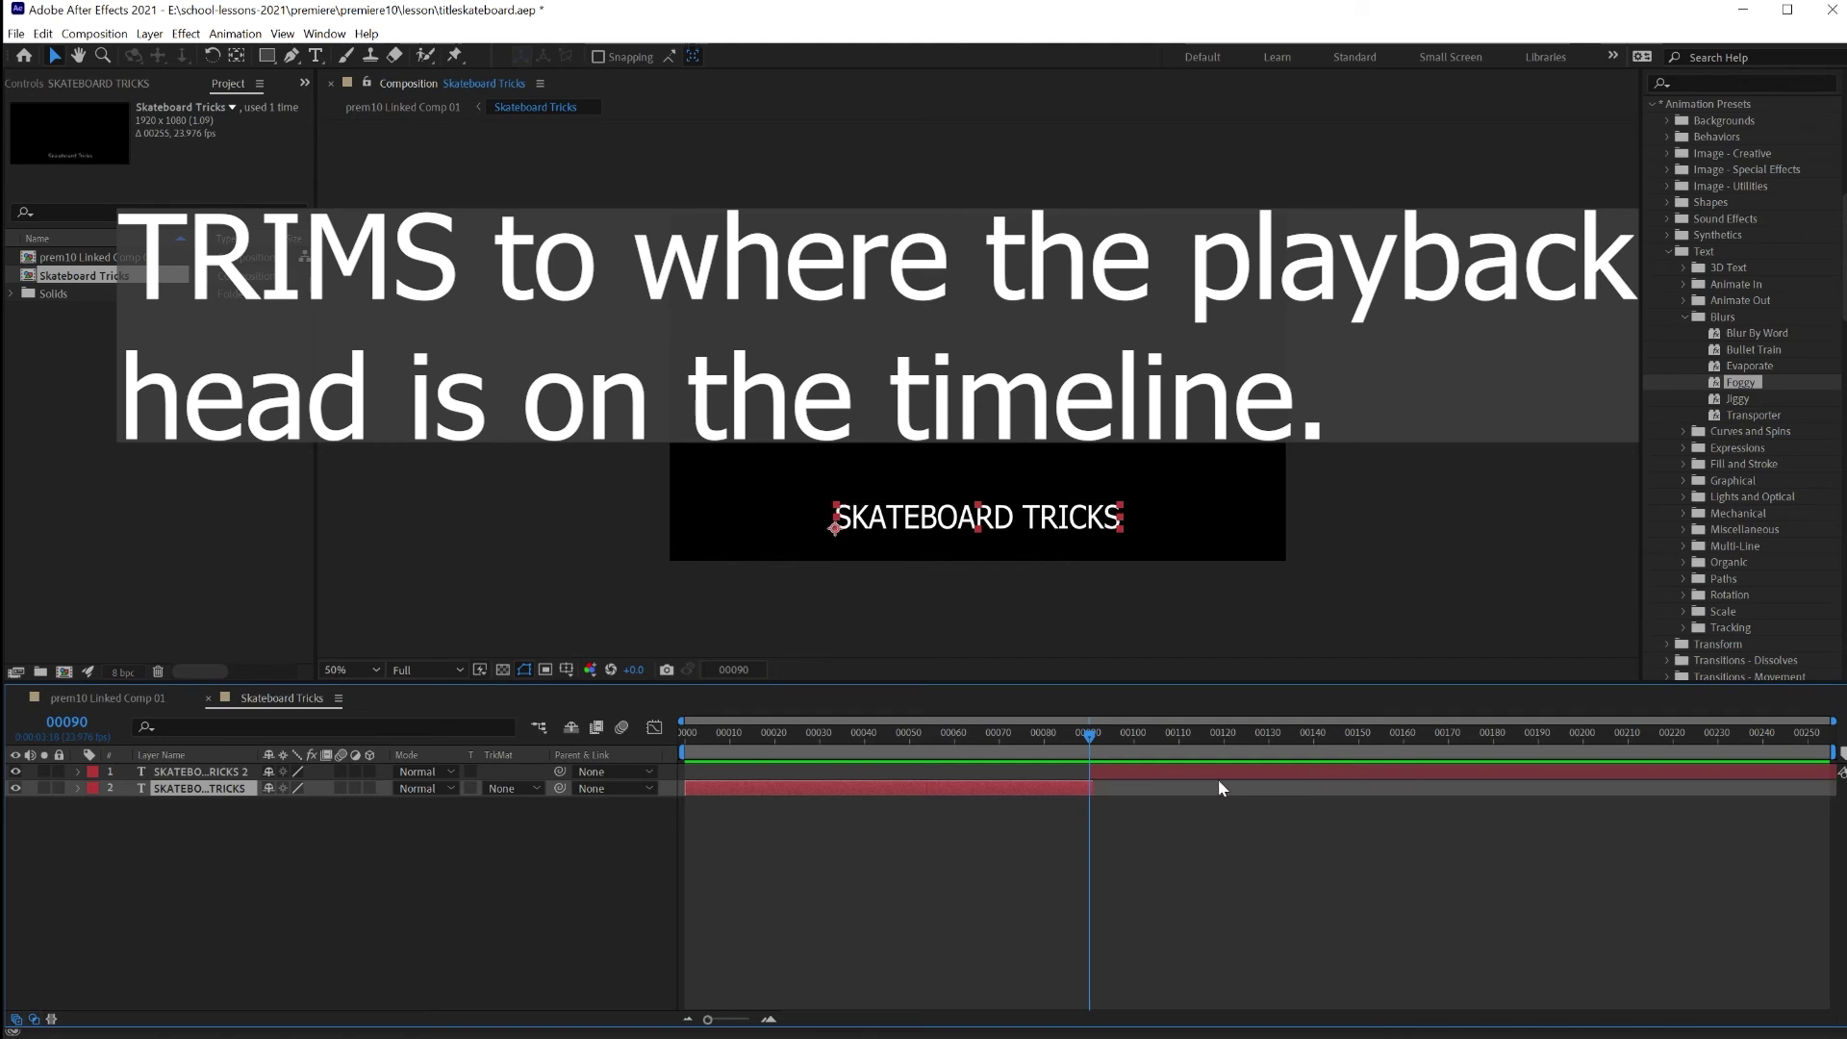
pyautogui.moveTo(1118, 773); pyautogui.dragTo(910, 772)
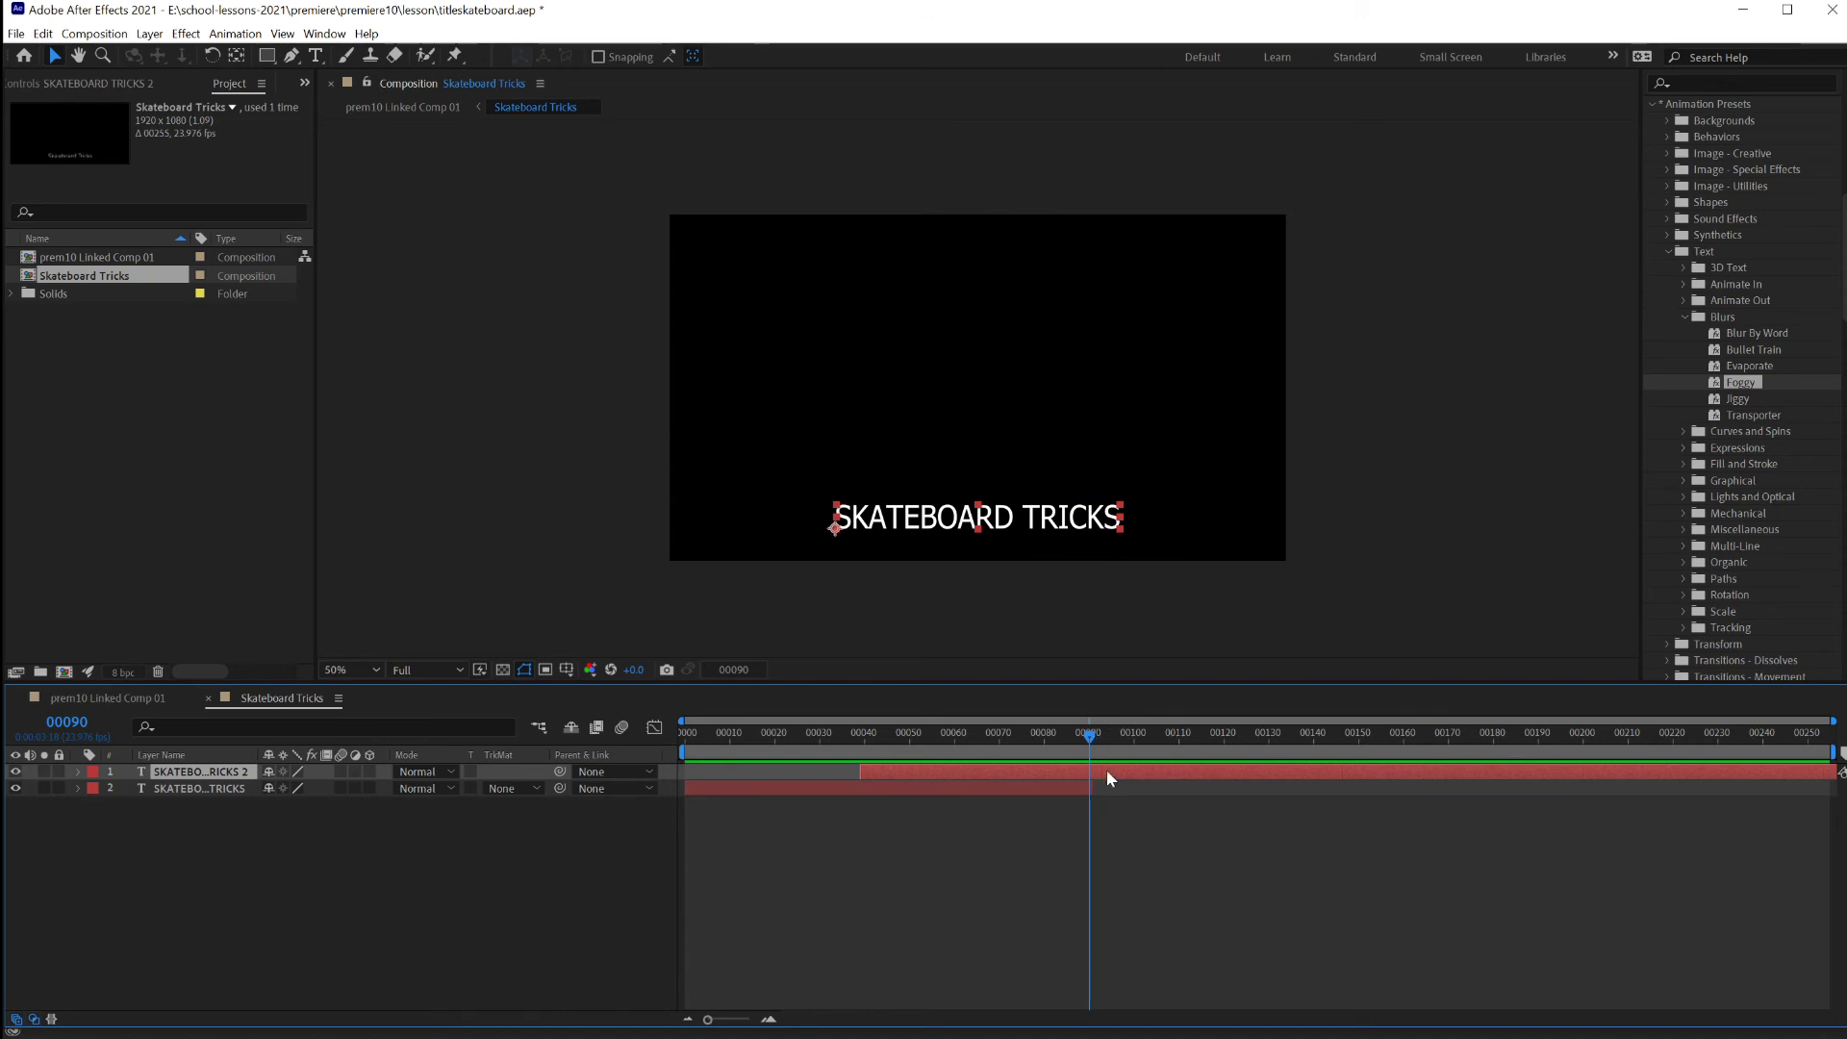
pyautogui.hotkey('alt', '[')
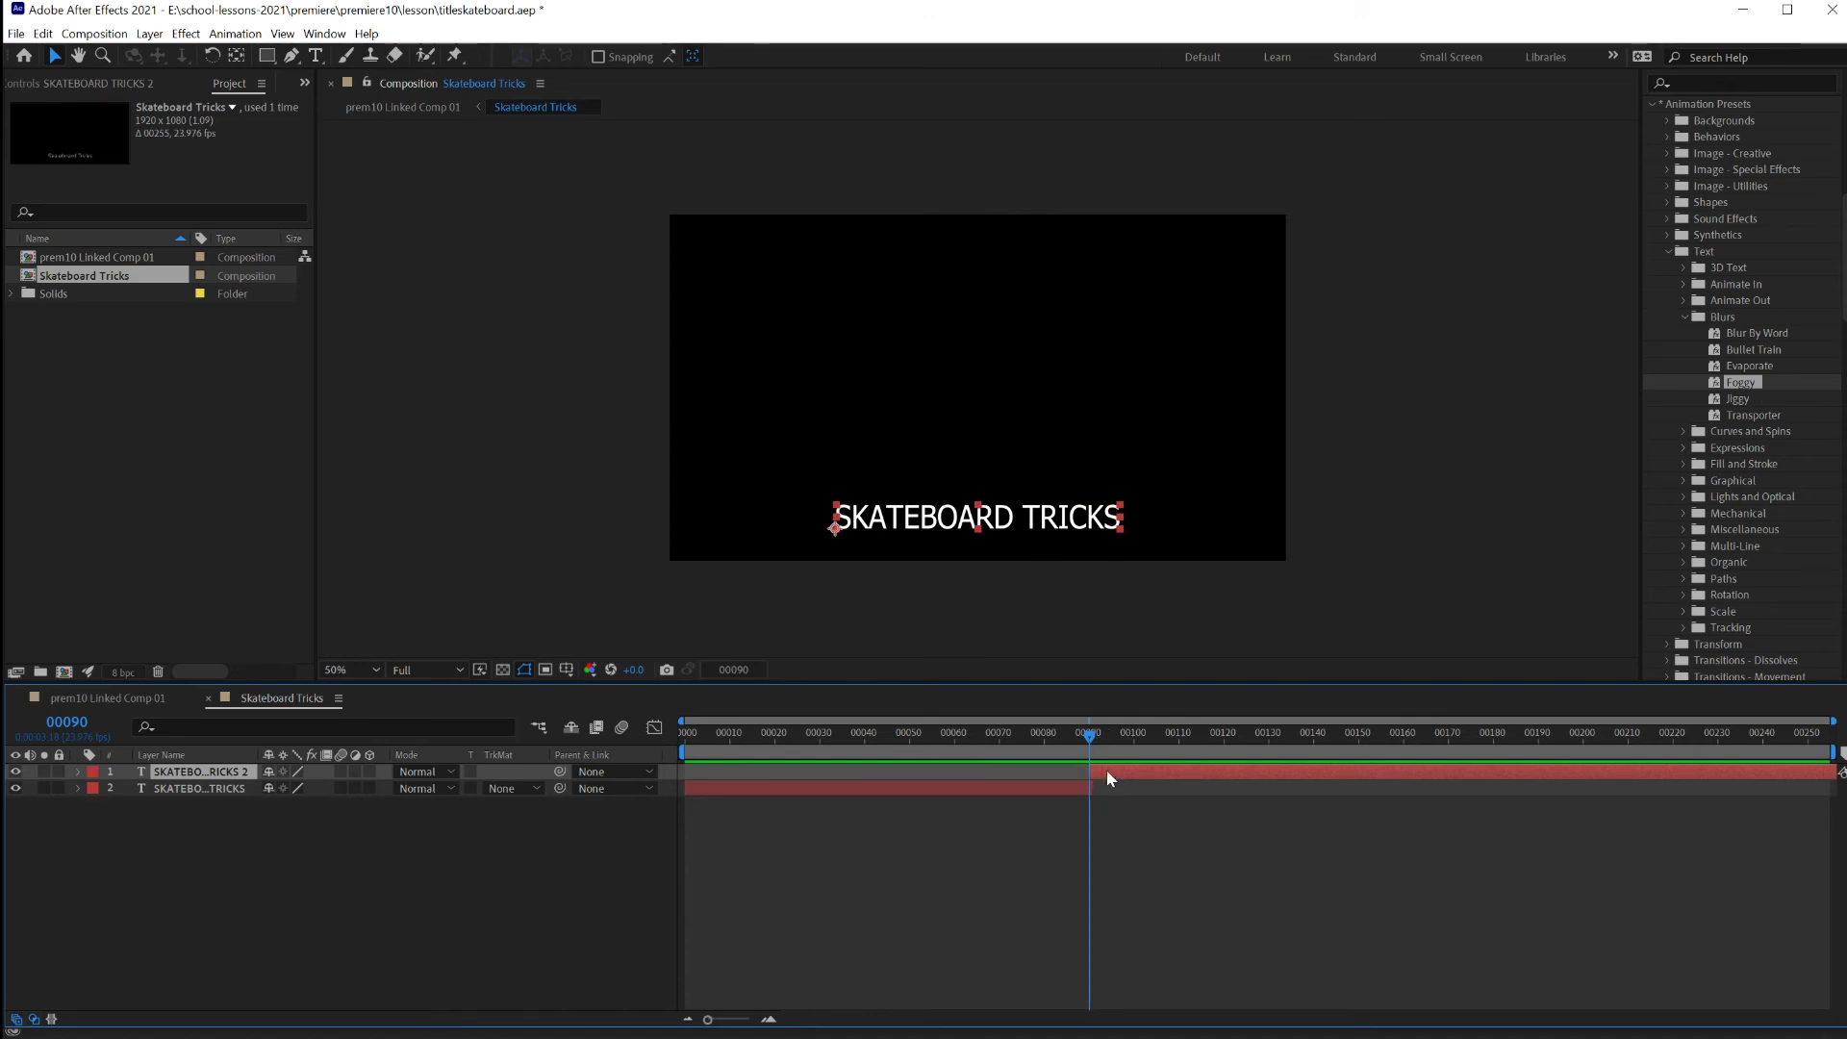
# Apply the Foggy preset to the original title layer at frame 0 and preview the animation.
pyautogui.moveTo(1087, 741); pyautogui.dragTo(801, 742)
pyautogui.click(796, 788)
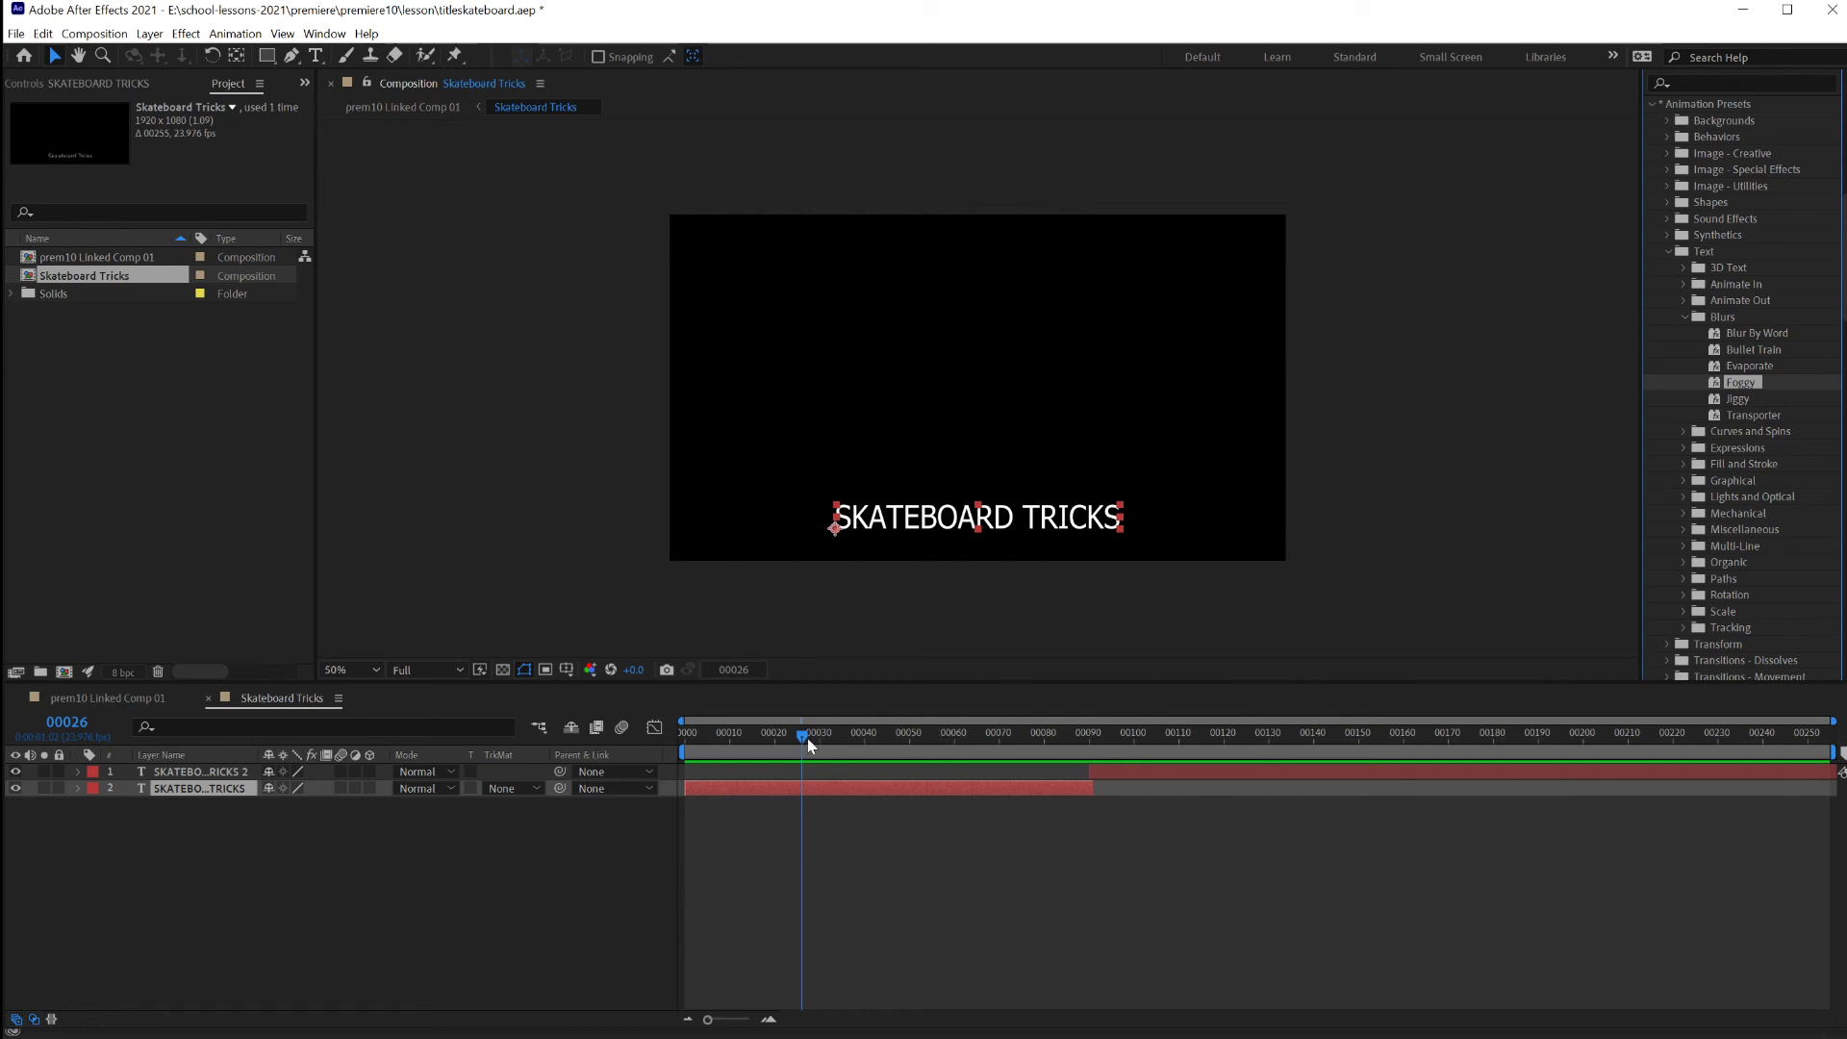
pyautogui.moveTo(803, 736); pyautogui.dragTo(686, 736)
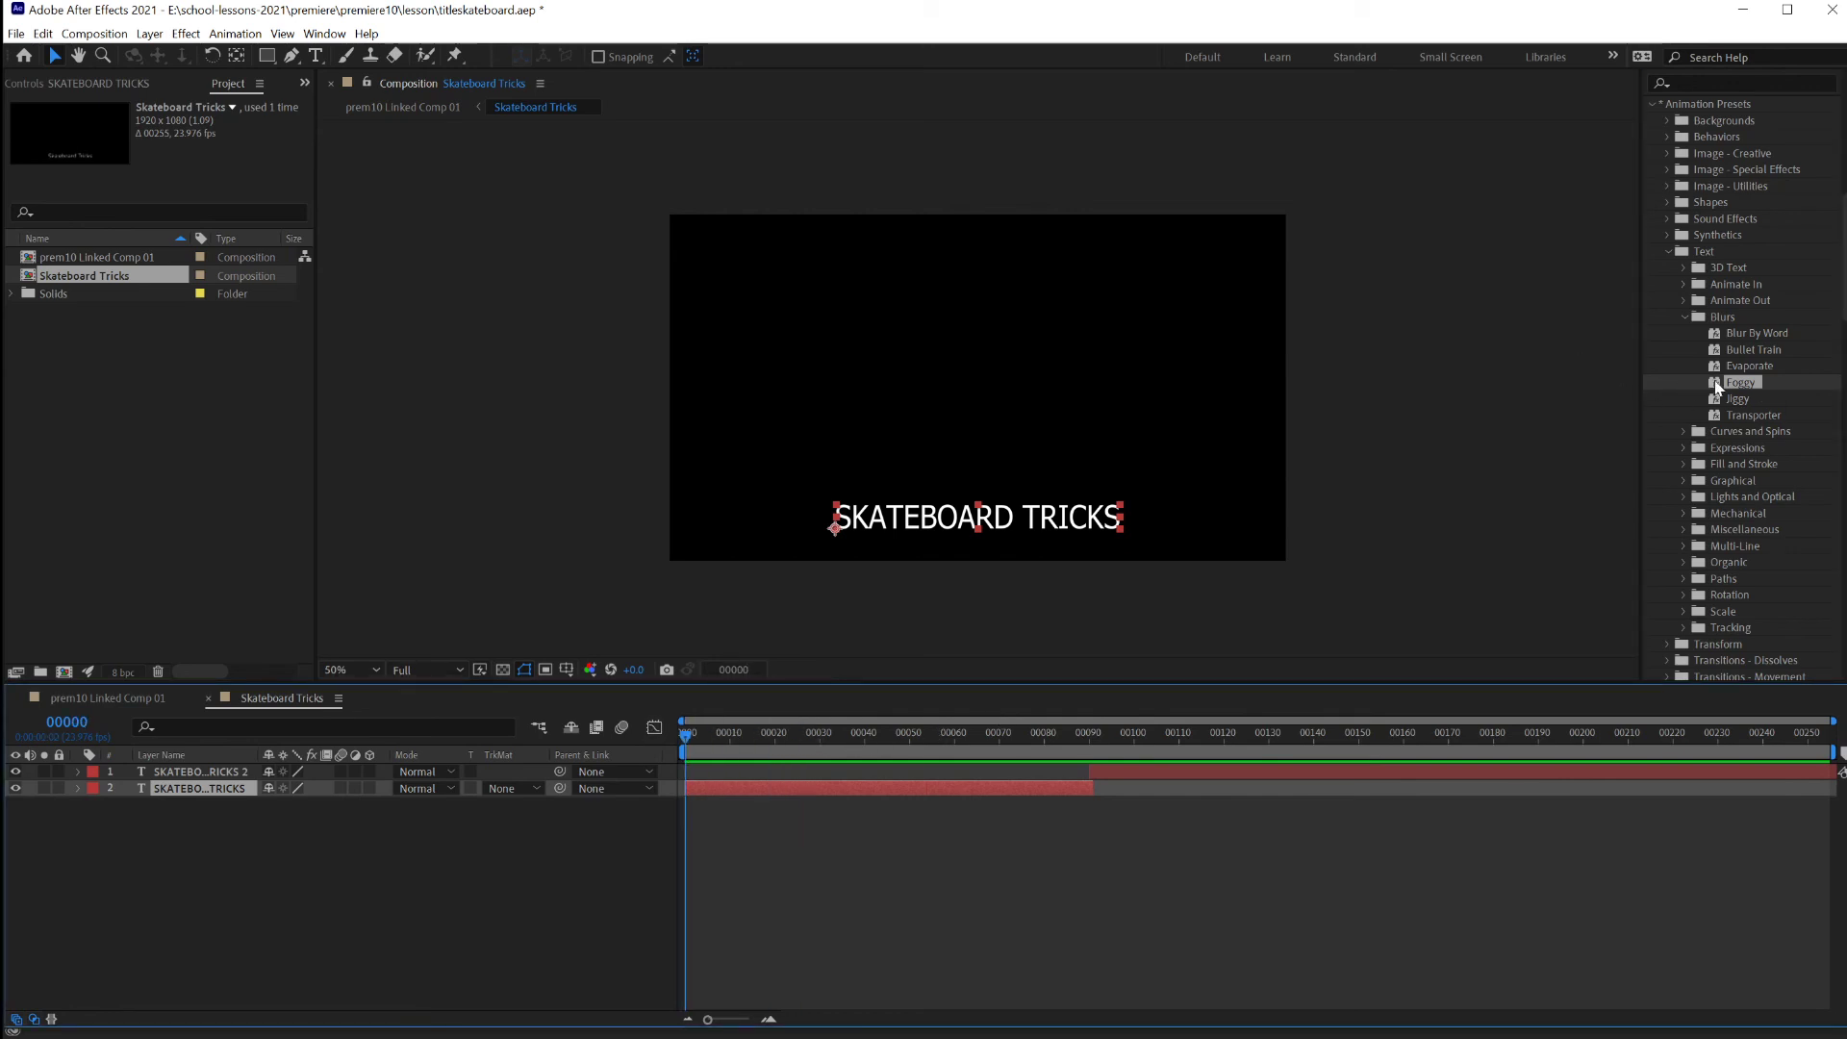
pyautogui.moveTo(1717, 387); pyautogui.dragTo(1518, 435)
pyautogui.moveTo(775, 630); pyautogui.dragTo(214, 789)
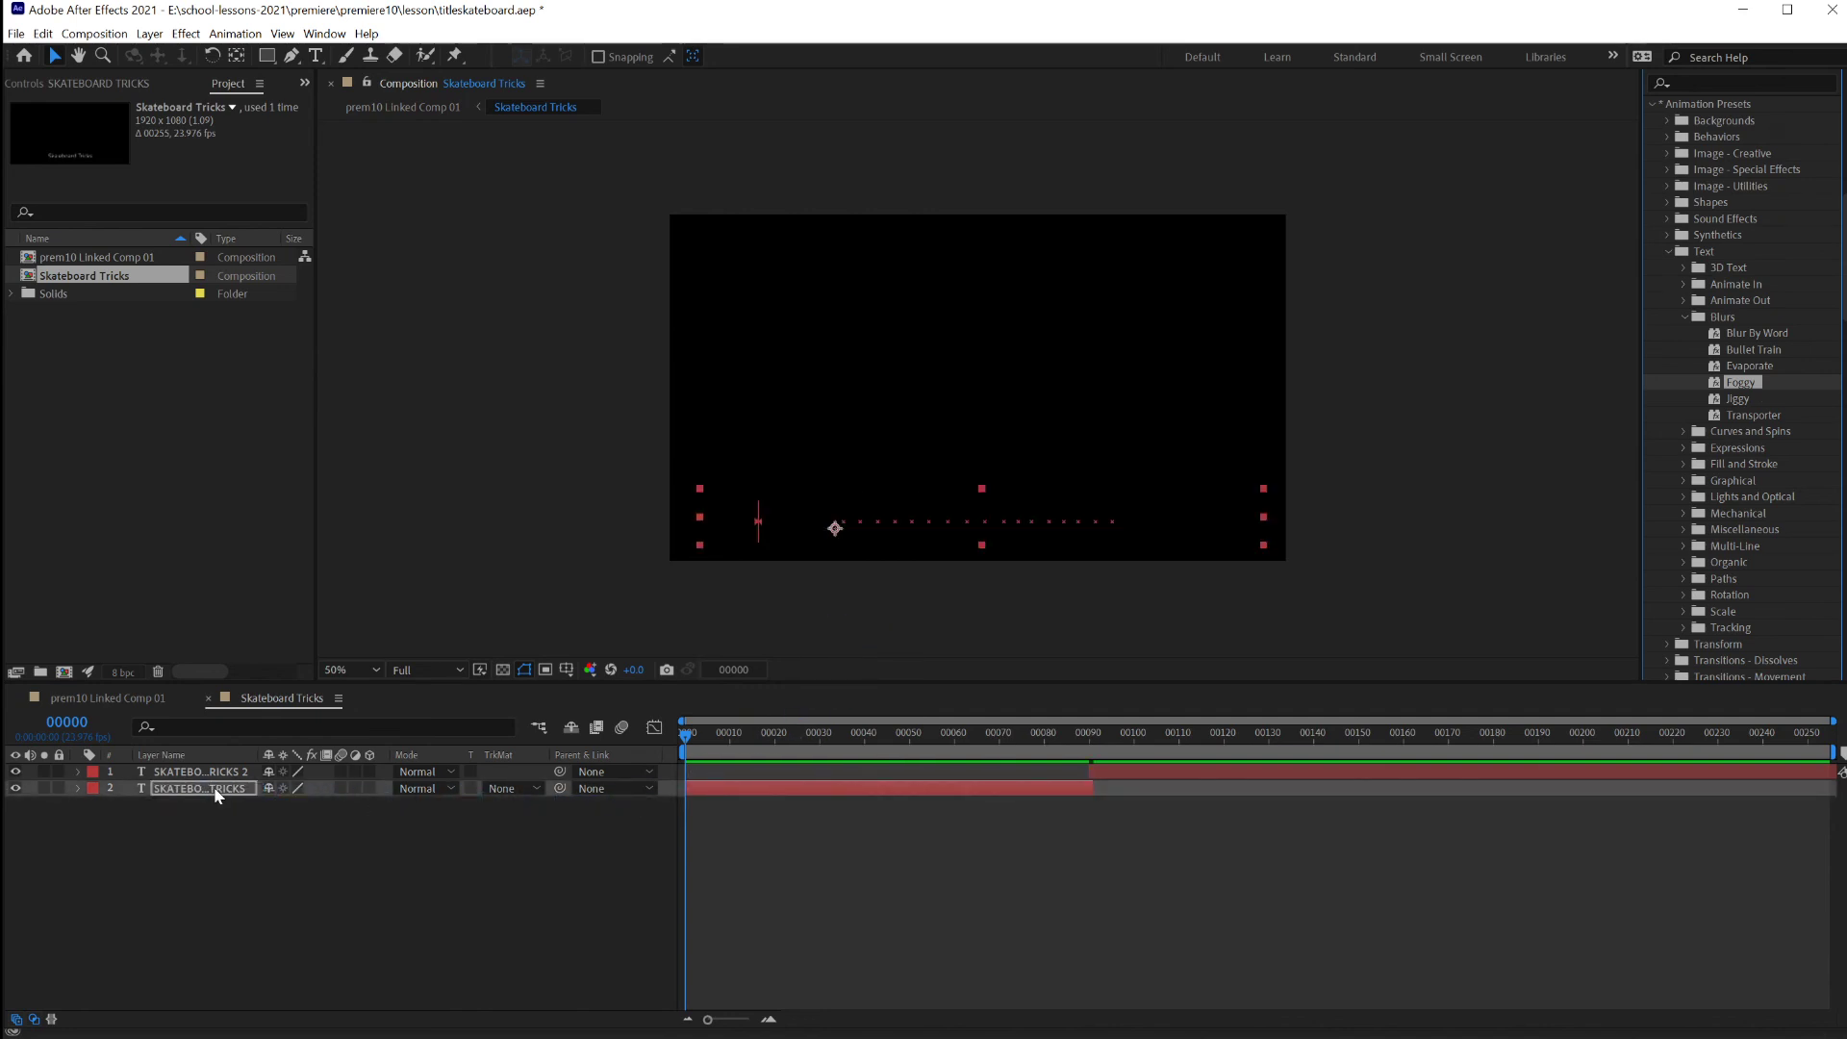
pyautogui.press('space')
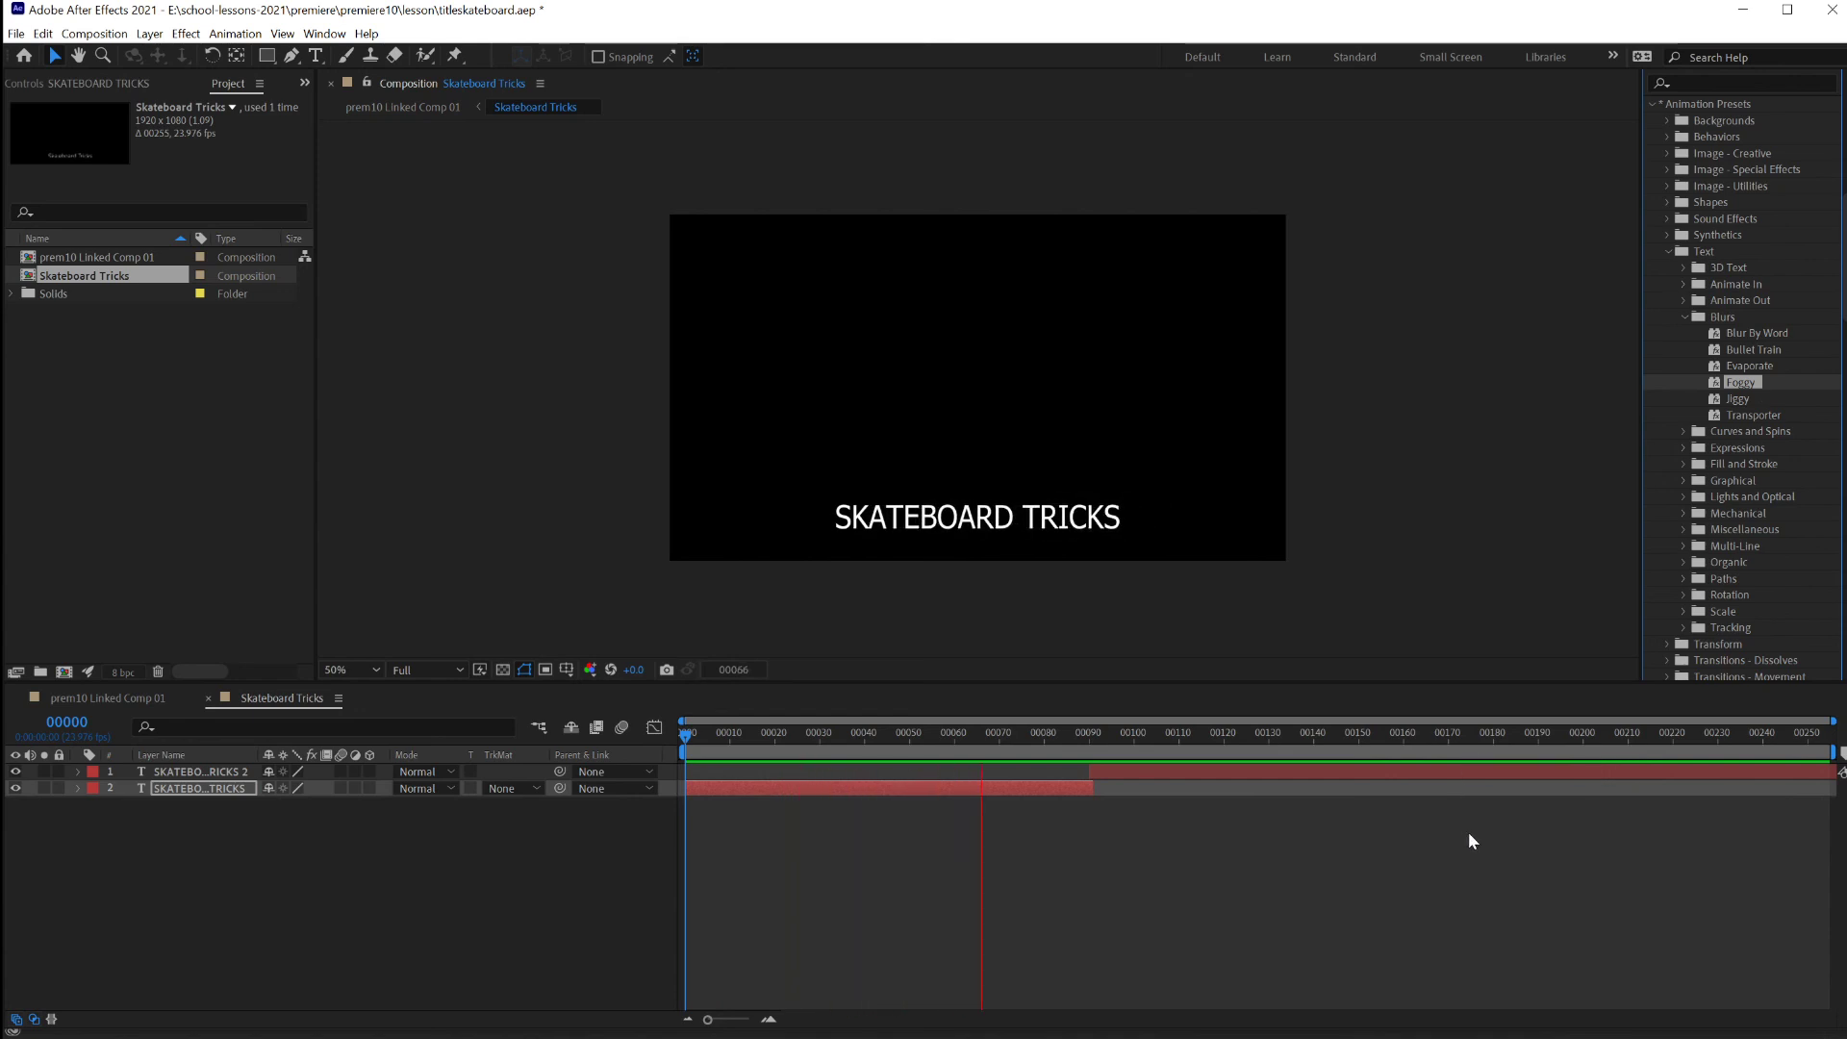
pyautogui.press('space')
# Apply the Evaporate preset to the duplicate title layer at frame 94 and preview the animation.
pyautogui.click(1164, 774)
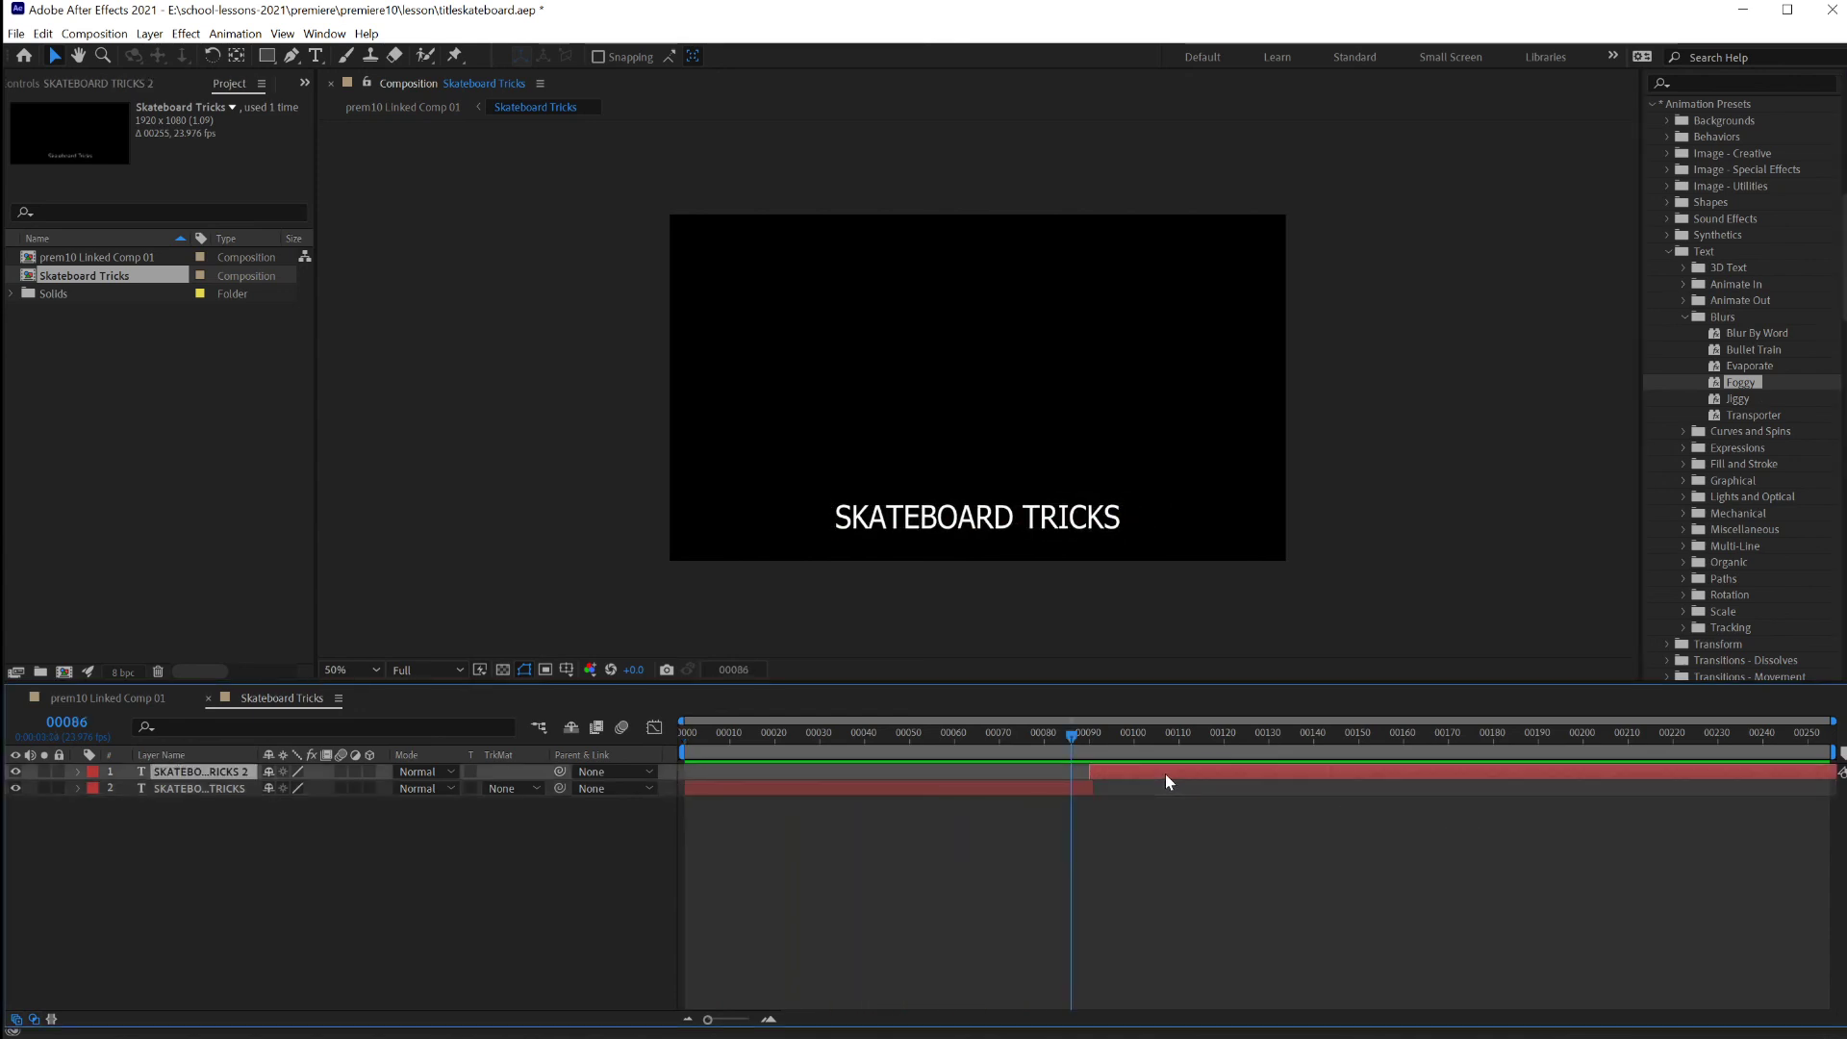
pyautogui.moveTo(1073, 735); pyautogui.dragTo(1084, 735)
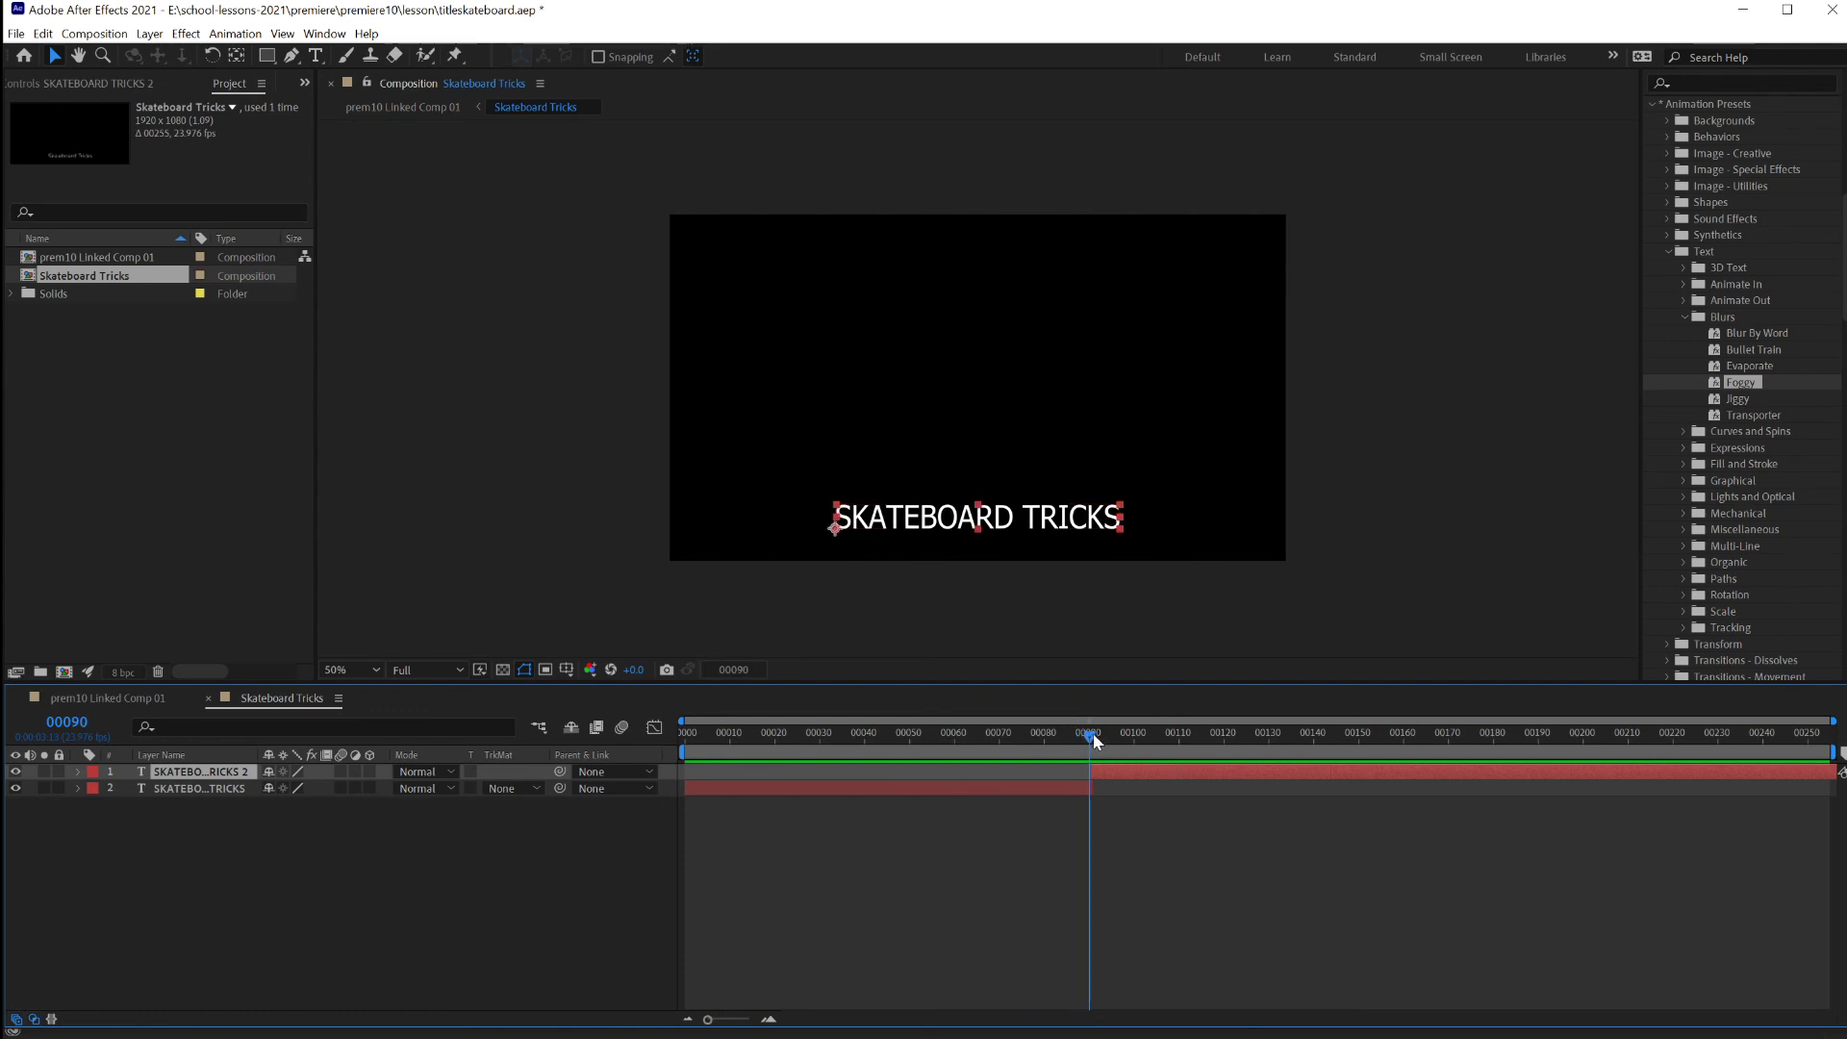
pyautogui.moveTo(1093, 734); pyautogui.dragTo(1109, 735)
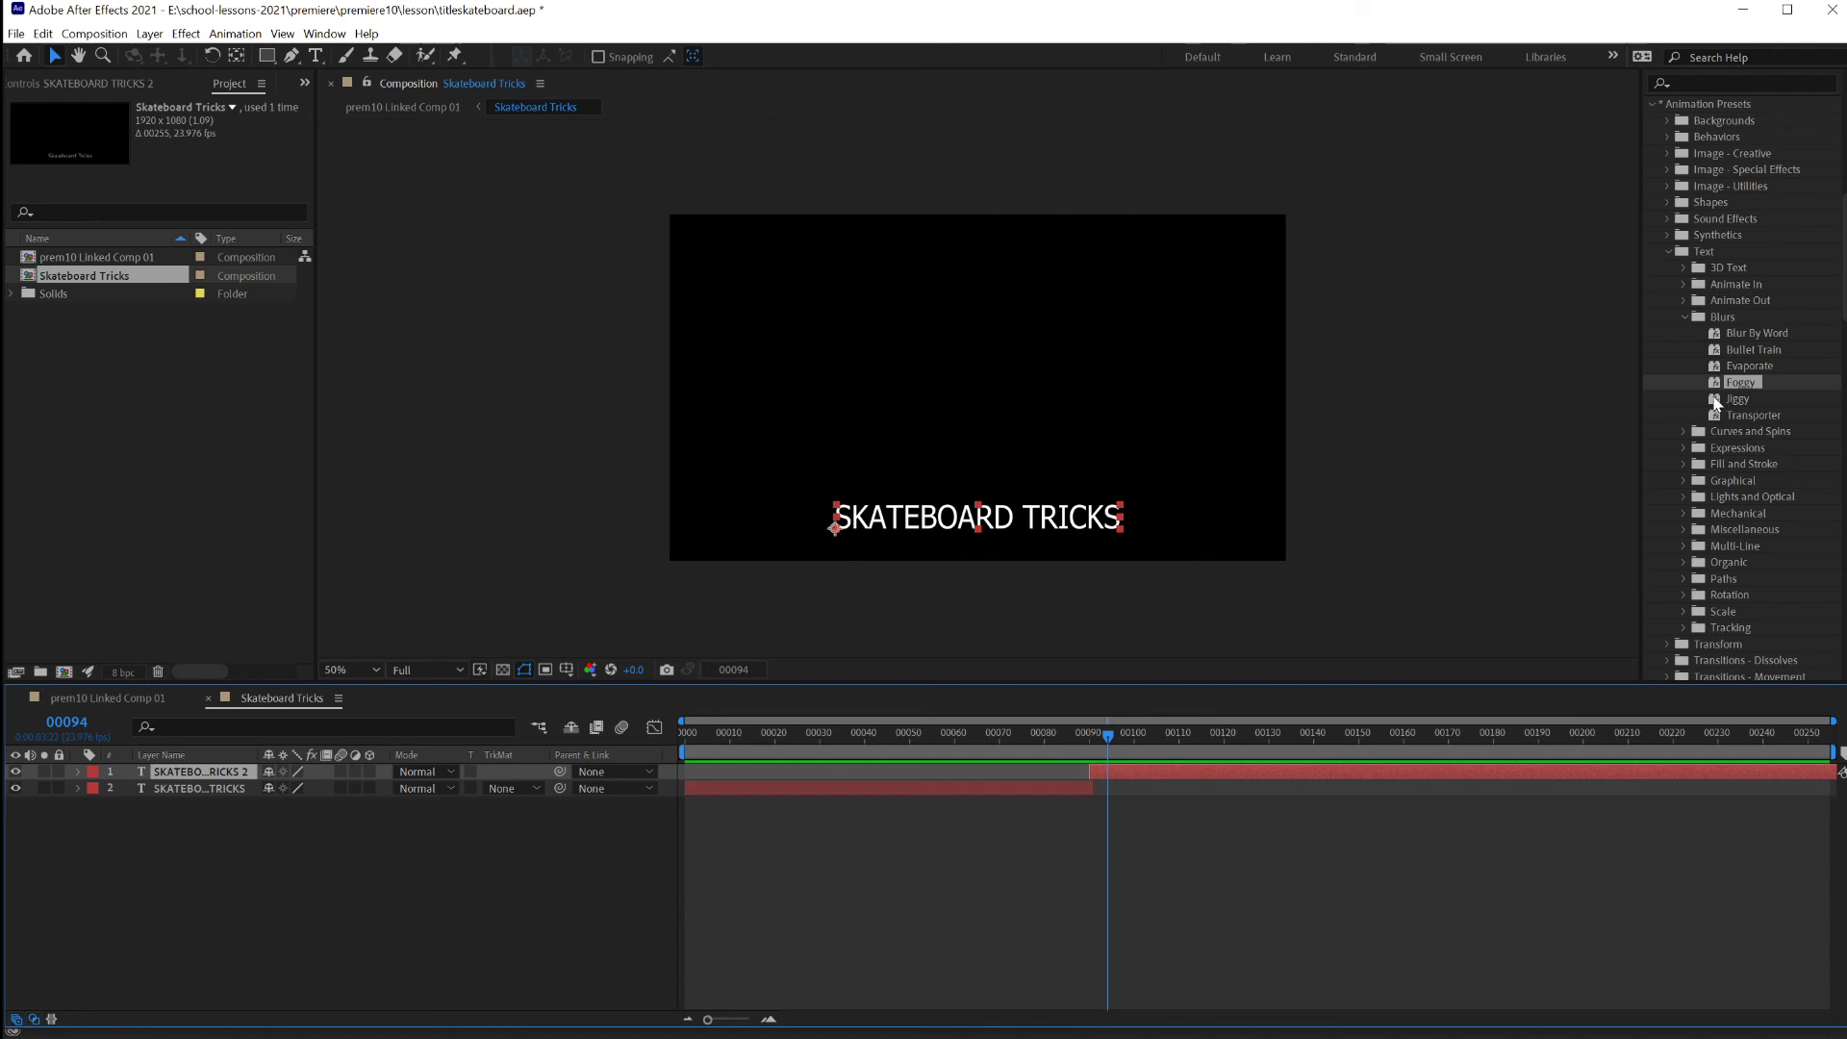
pyautogui.moveTo(1718, 365); pyautogui.dragTo(1145, 773)
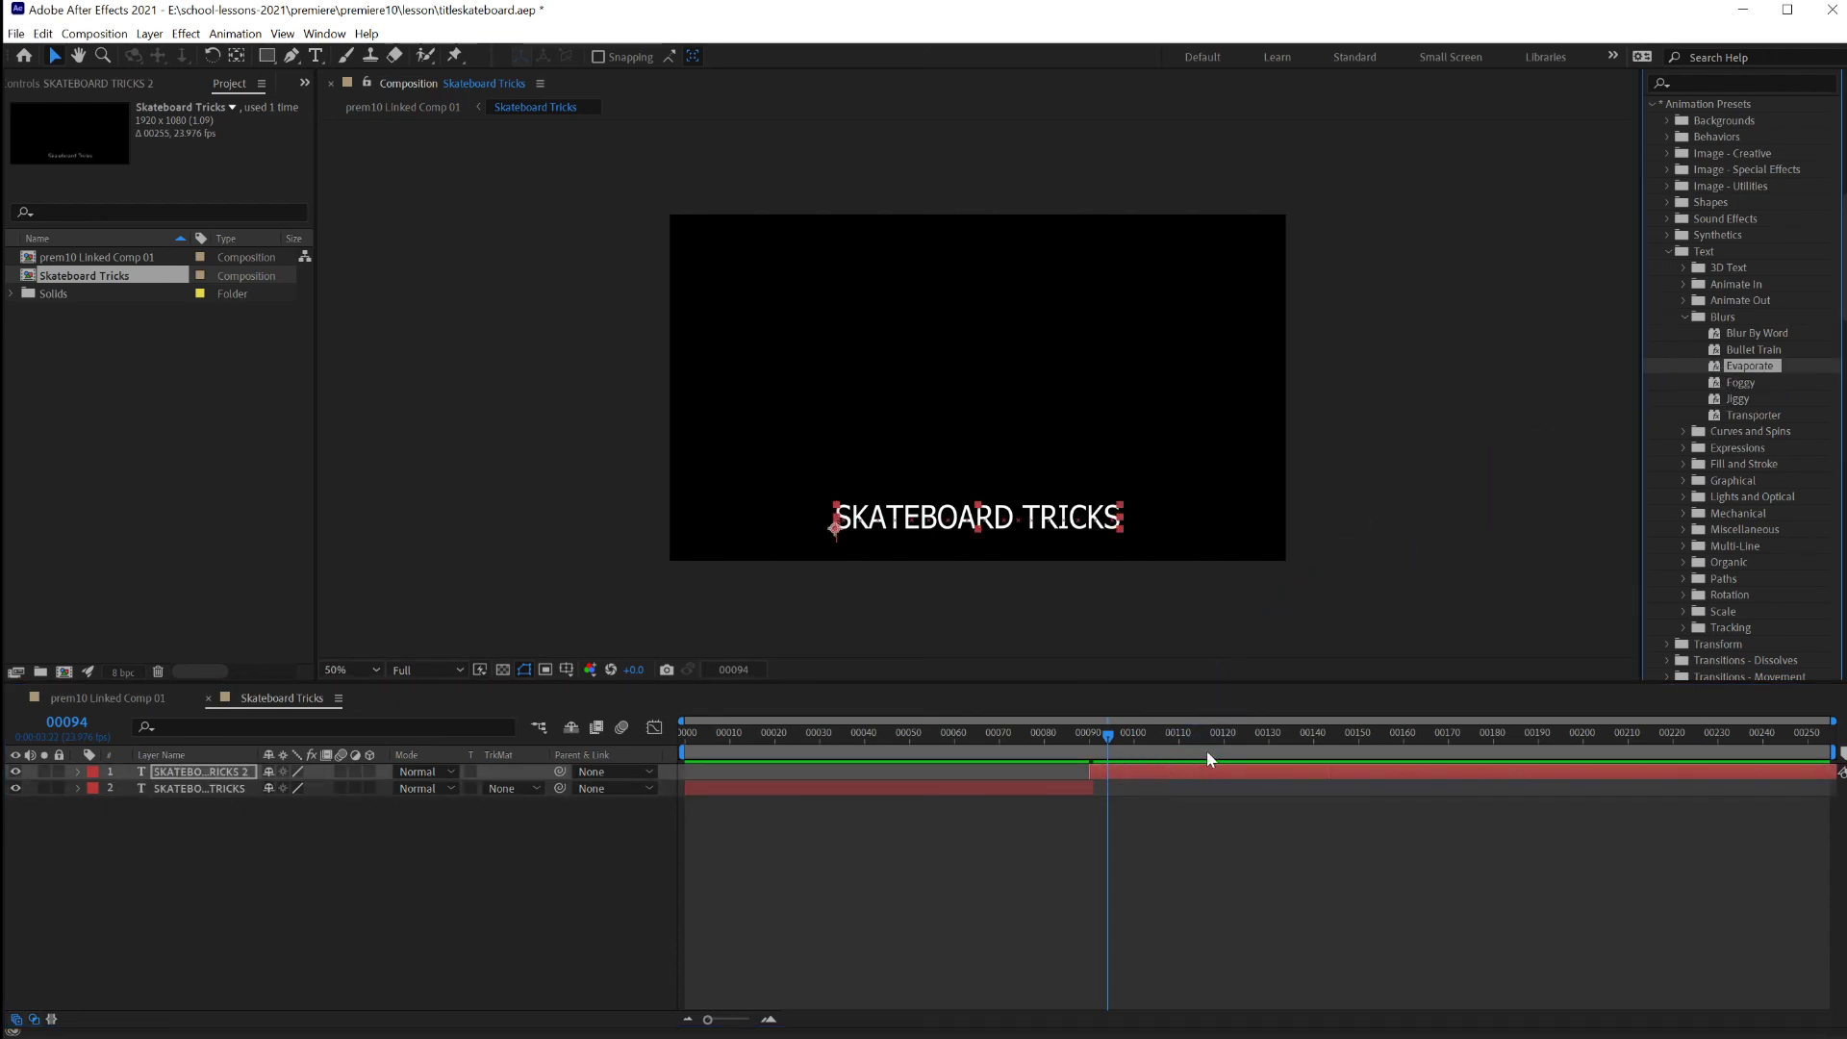
pyautogui.press('space')
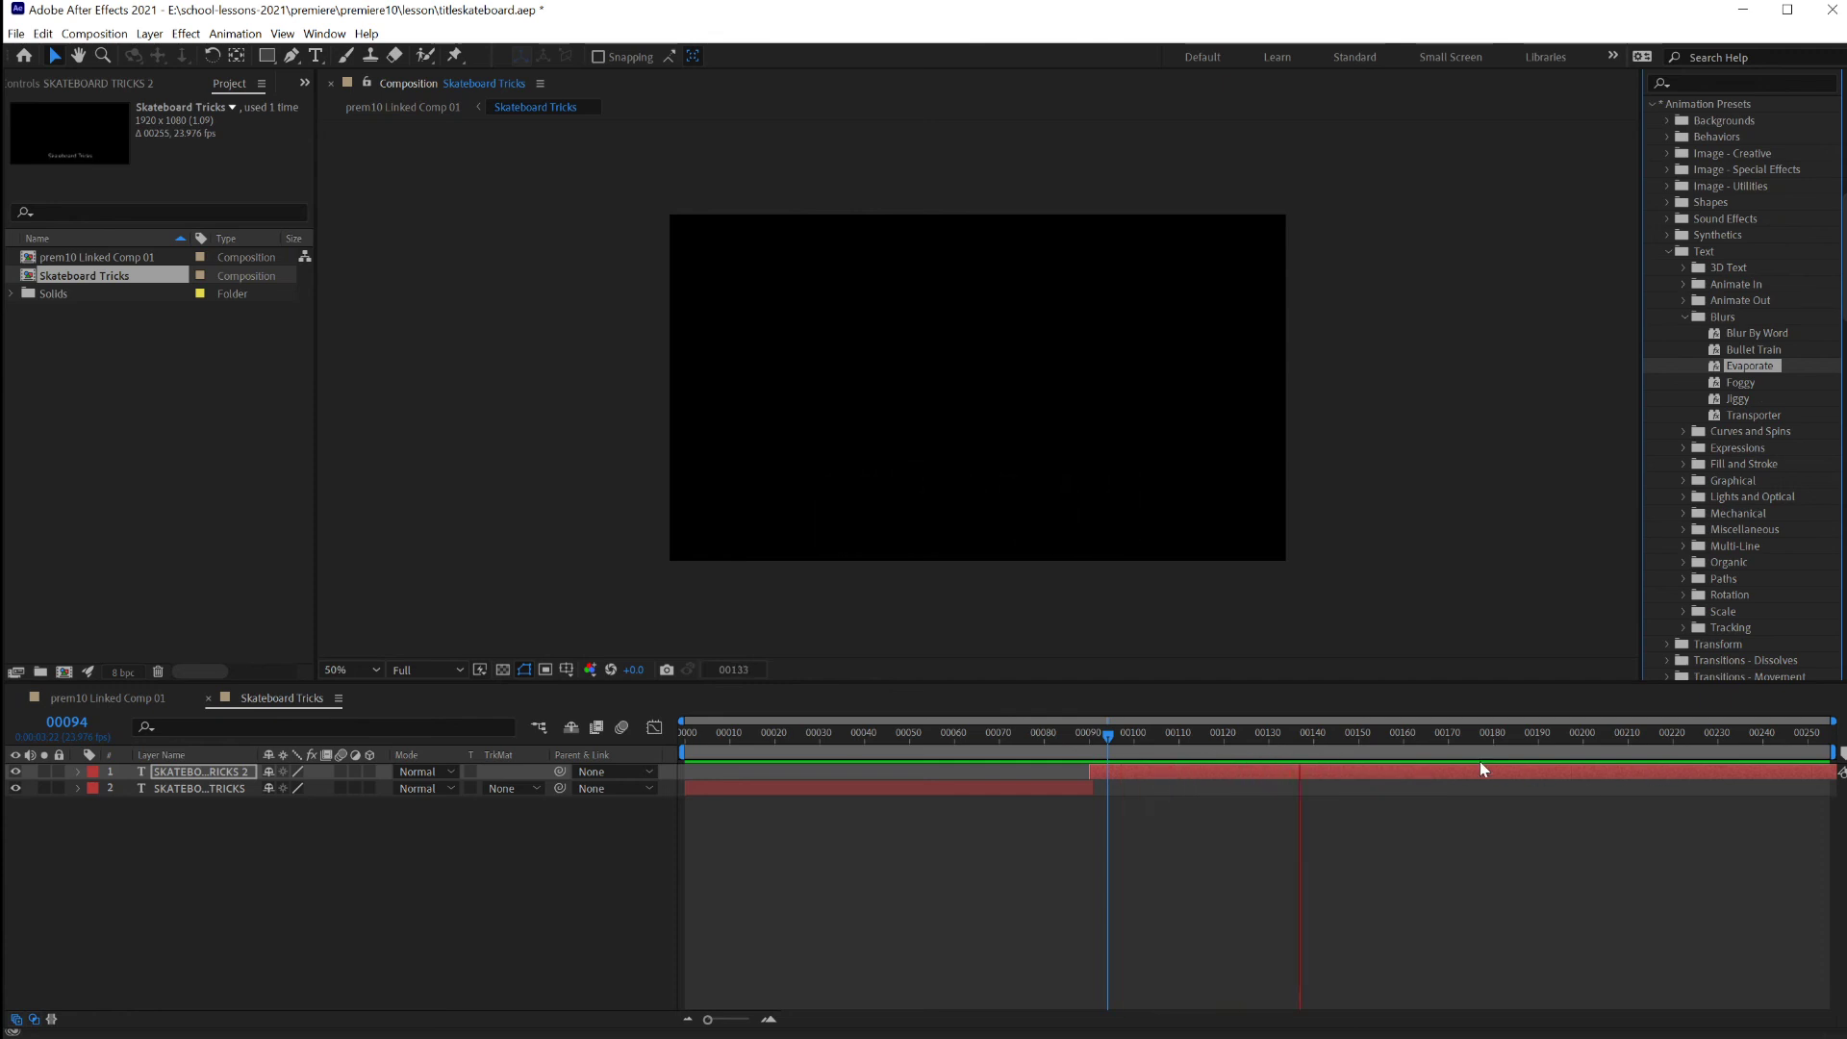
pyautogui.press('space')
# Preview the combined Foggy and Evaporate title animation from frame 0.
pyautogui.moveTo(1214, 734); pyautogui.dragTo(686, 735)
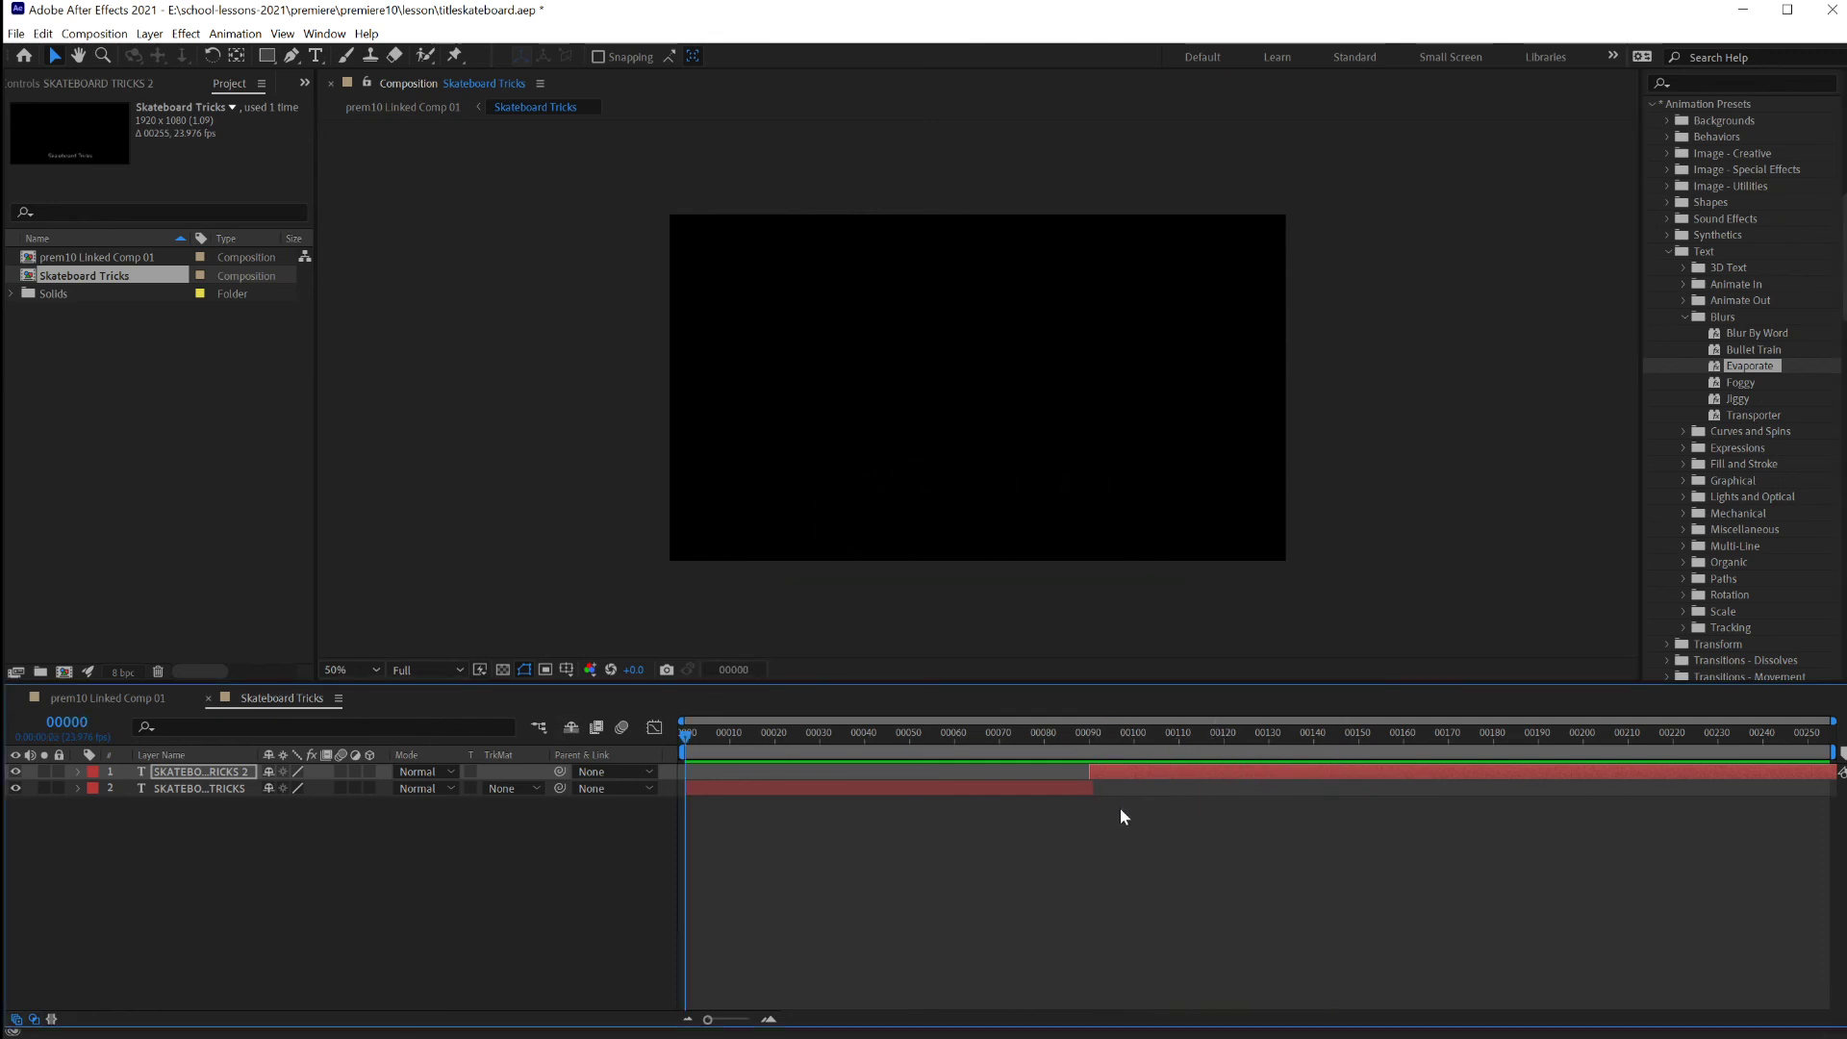
pyautogui.press('space')
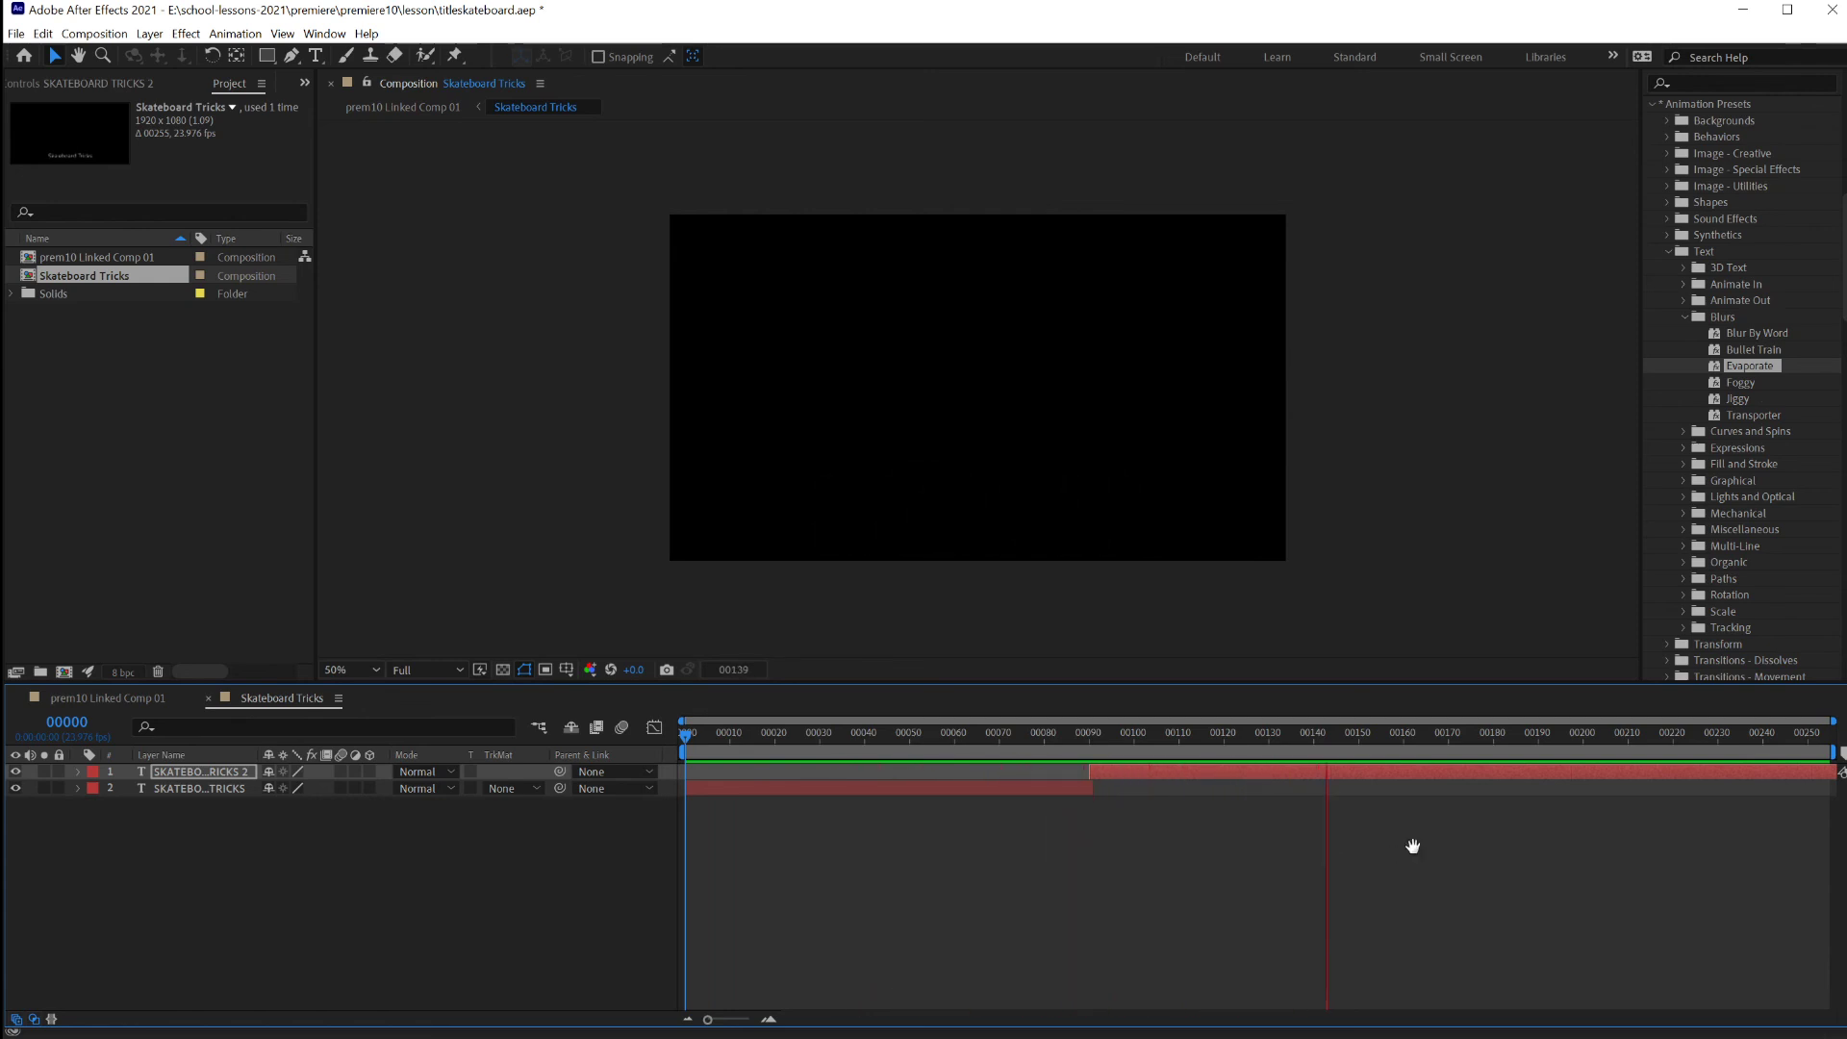
pyautogui.press('space')
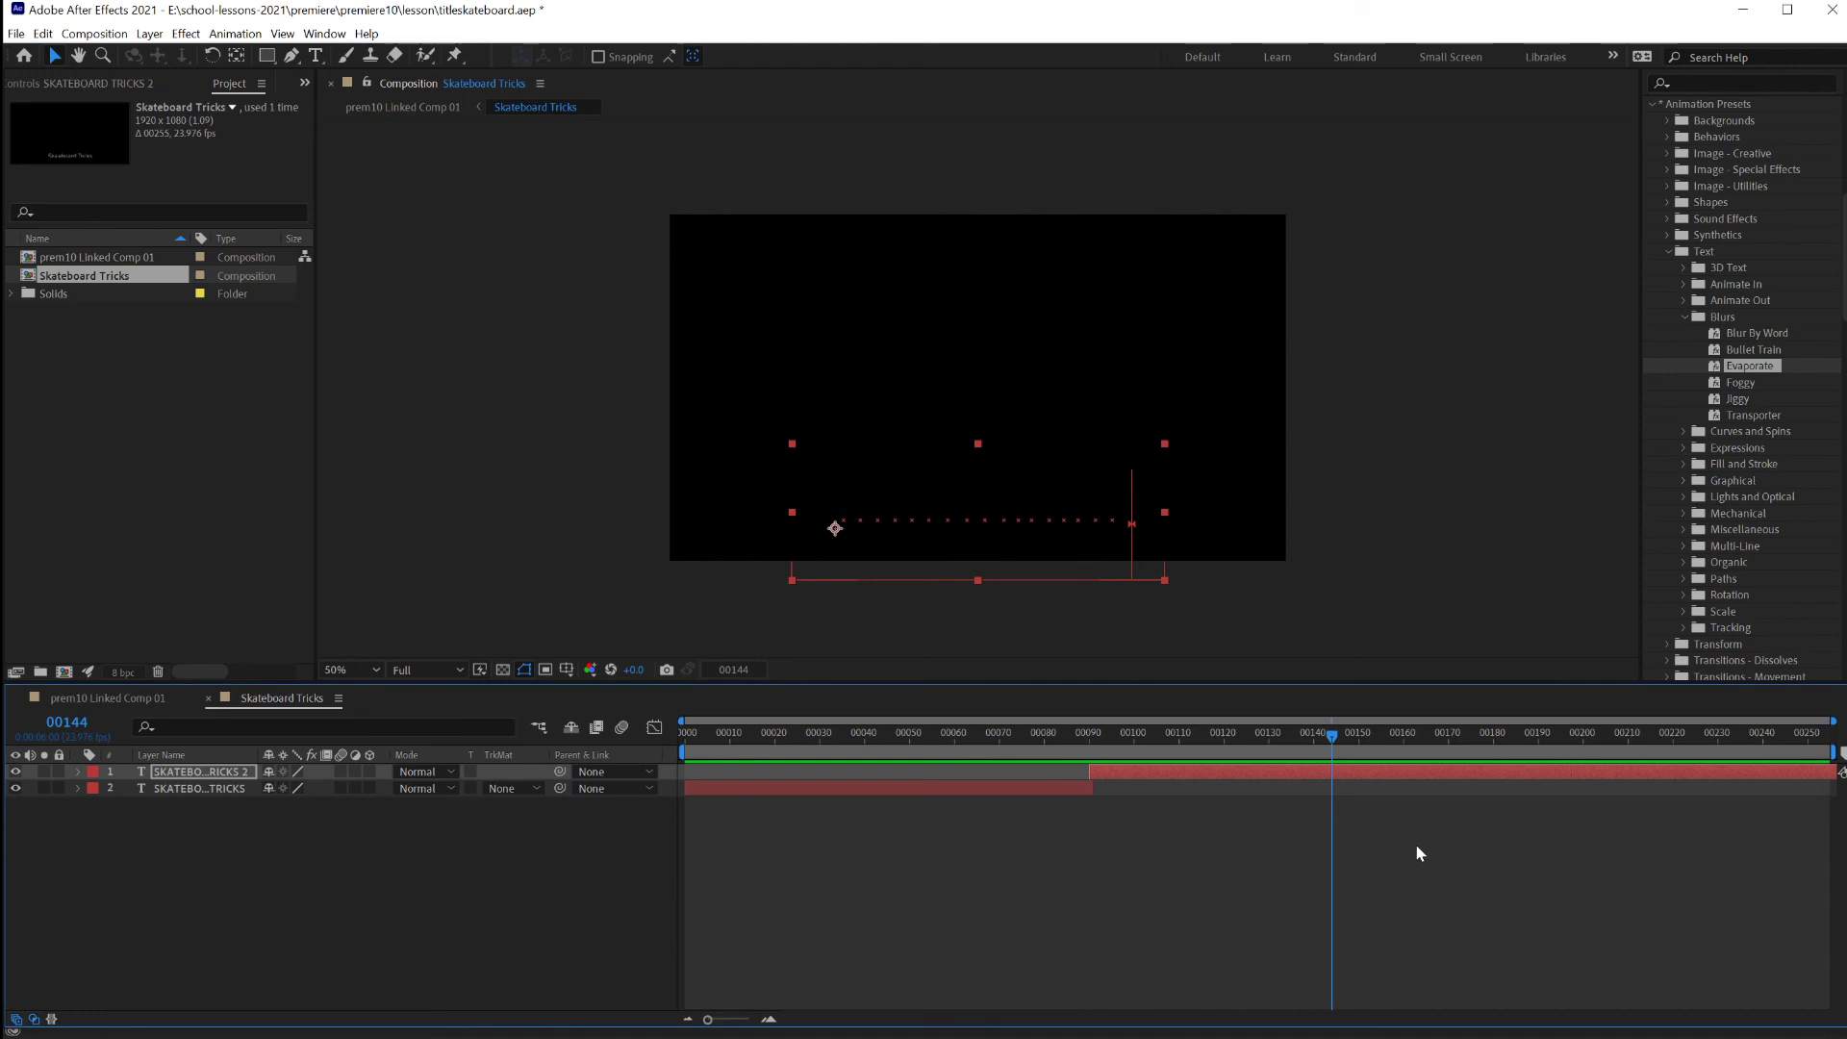
# Save the project, switch to Premiere Pro and play the skateboard1 sequence from the beginning to check the linked title.
pyautogui.hotkey('ctrl', 's')
pyautogui.hotkey('alt', 'Tab')
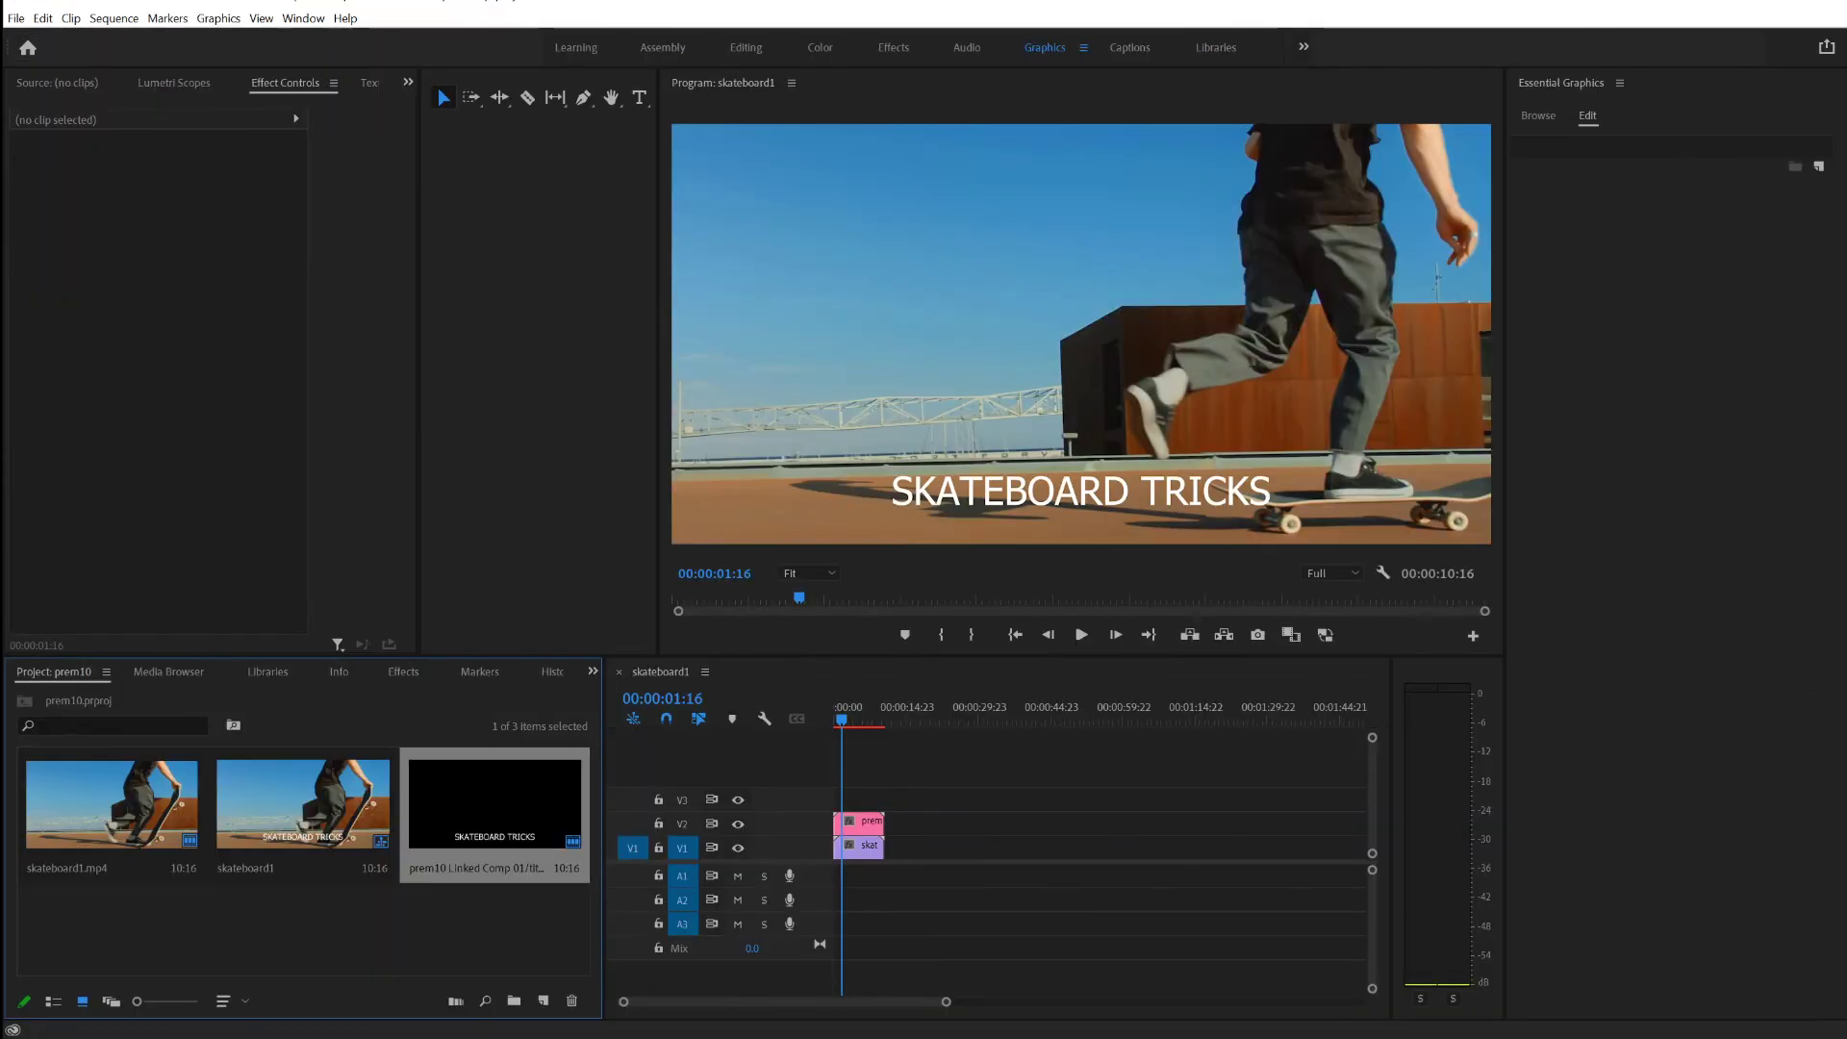
pyautogui.click(836, 718)
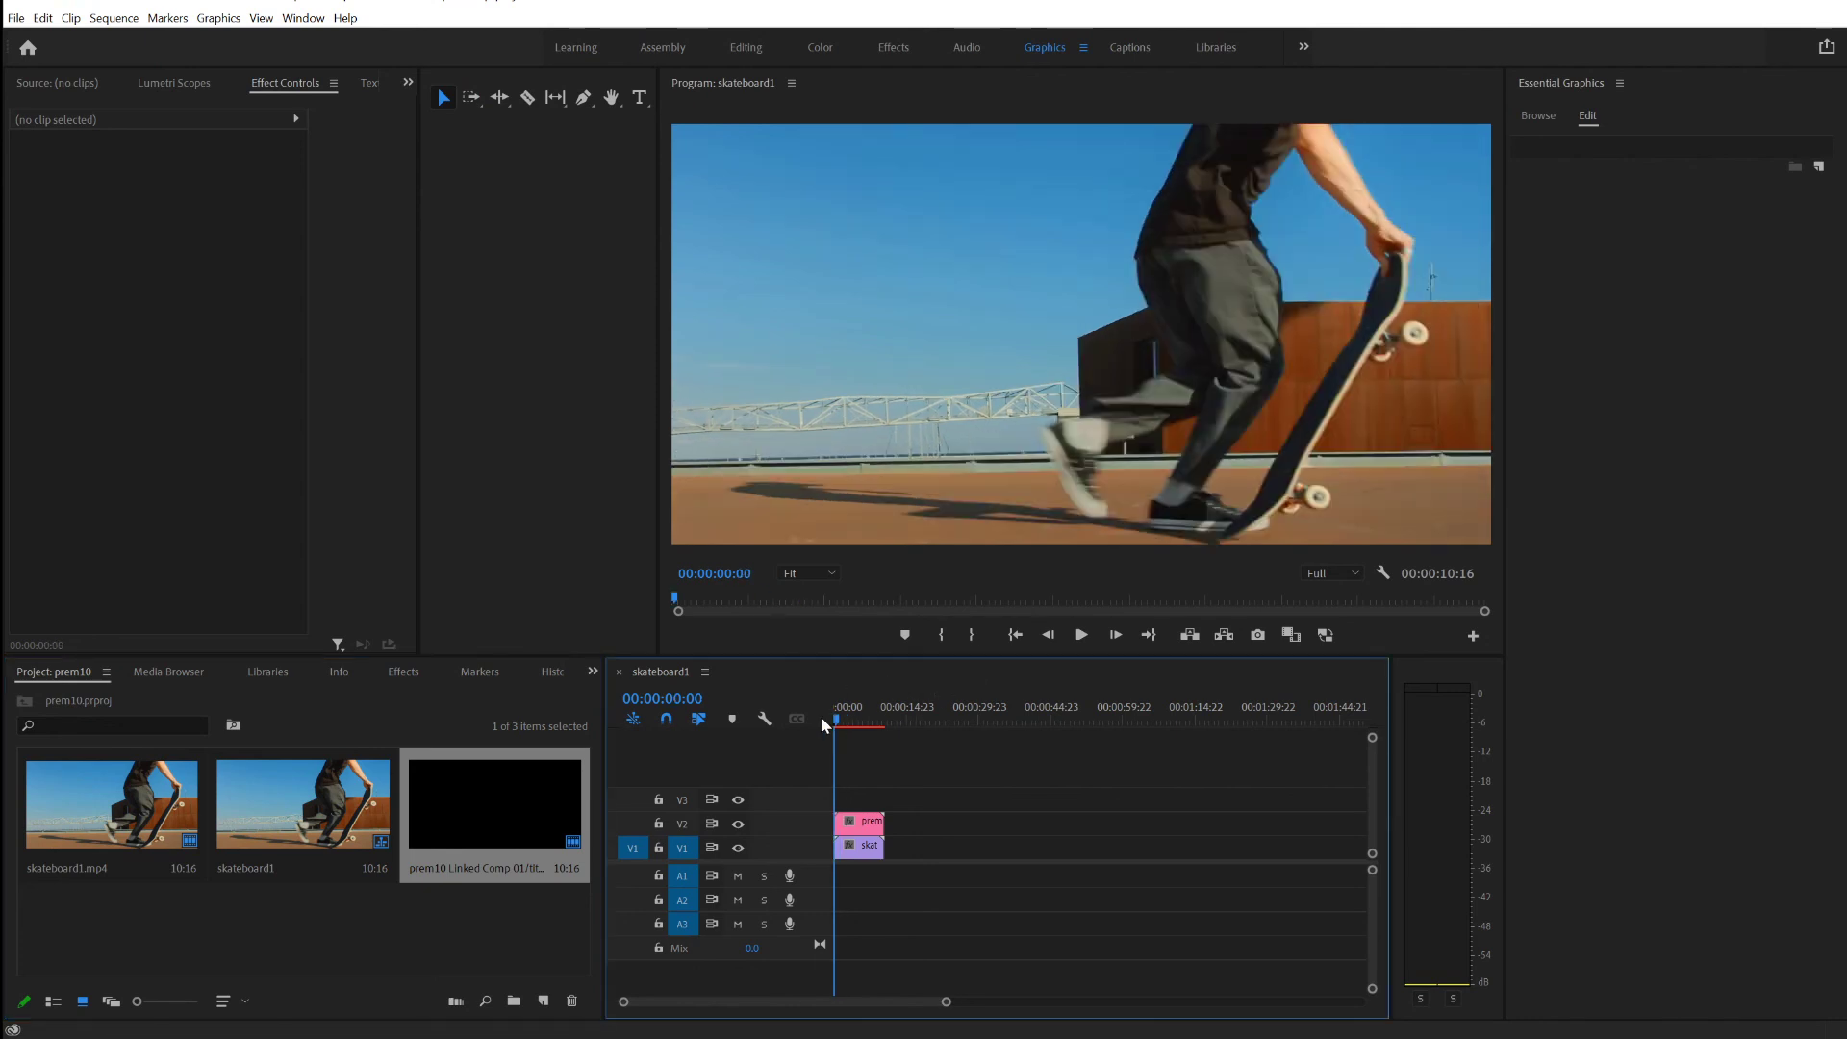
pyautogui.press('space')
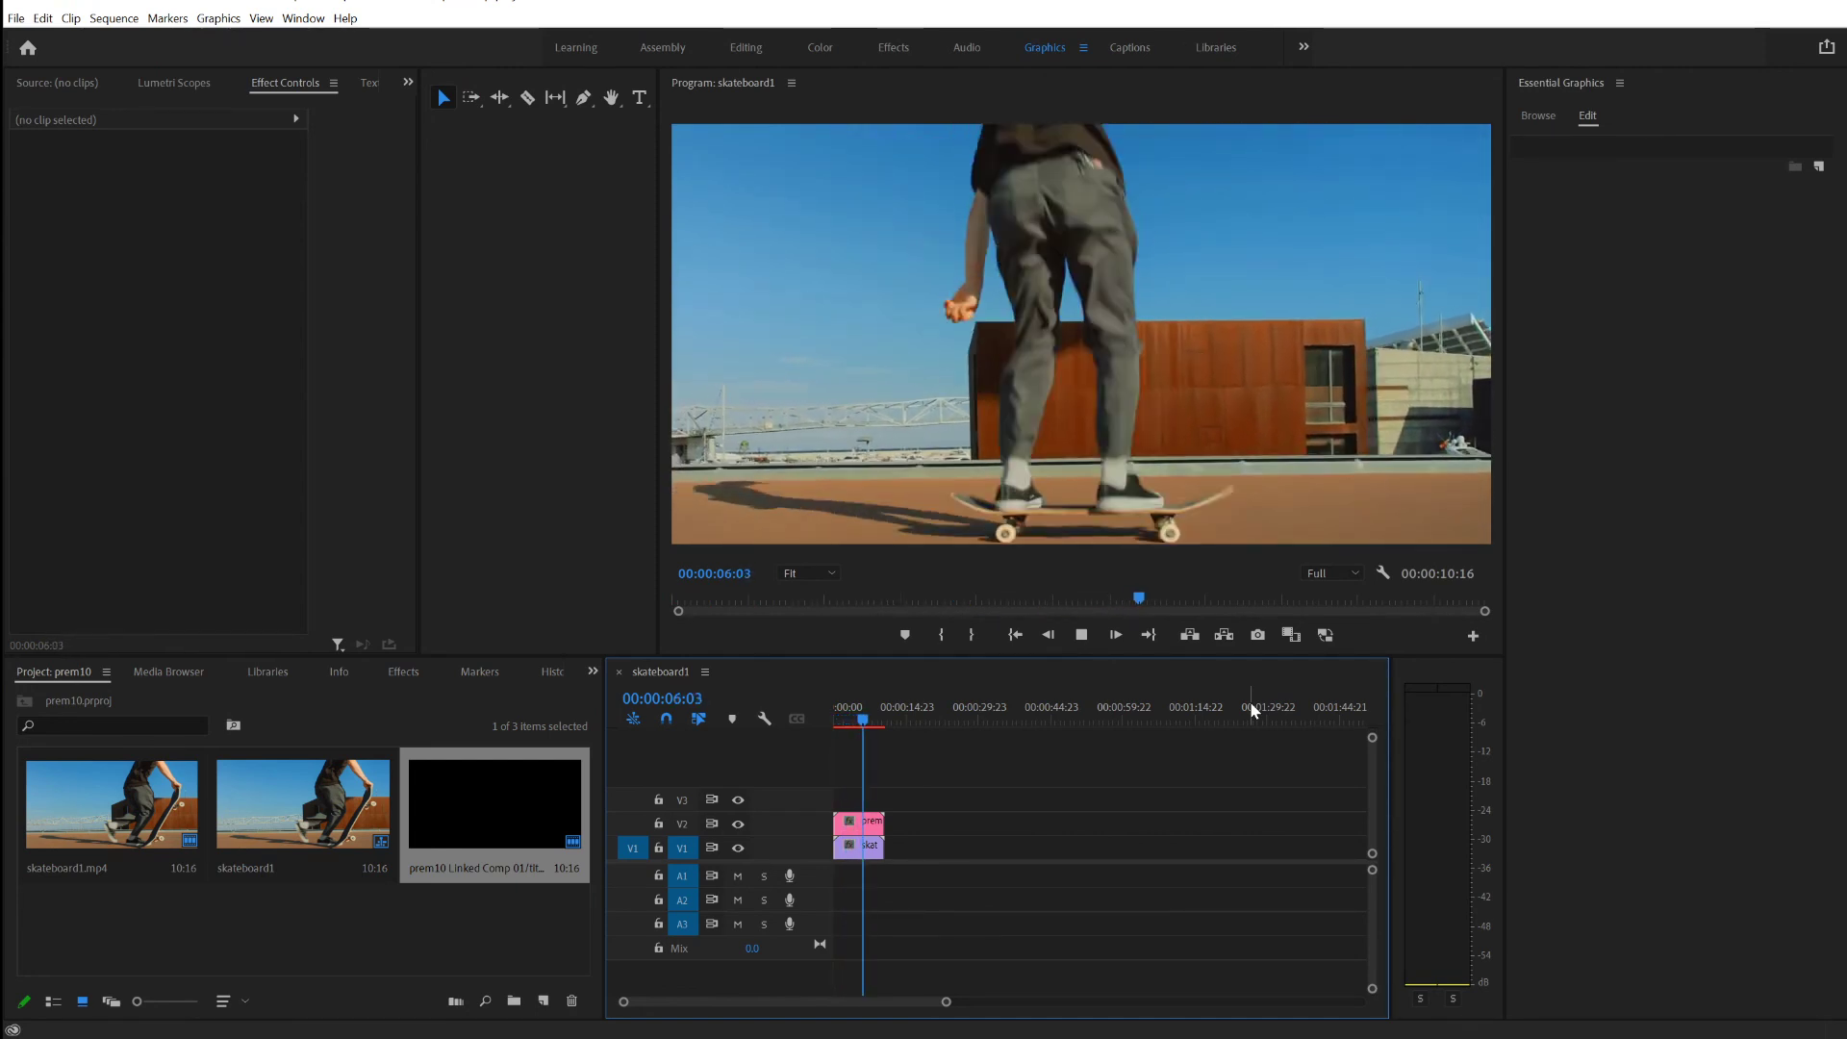
pyautogui.press('space')
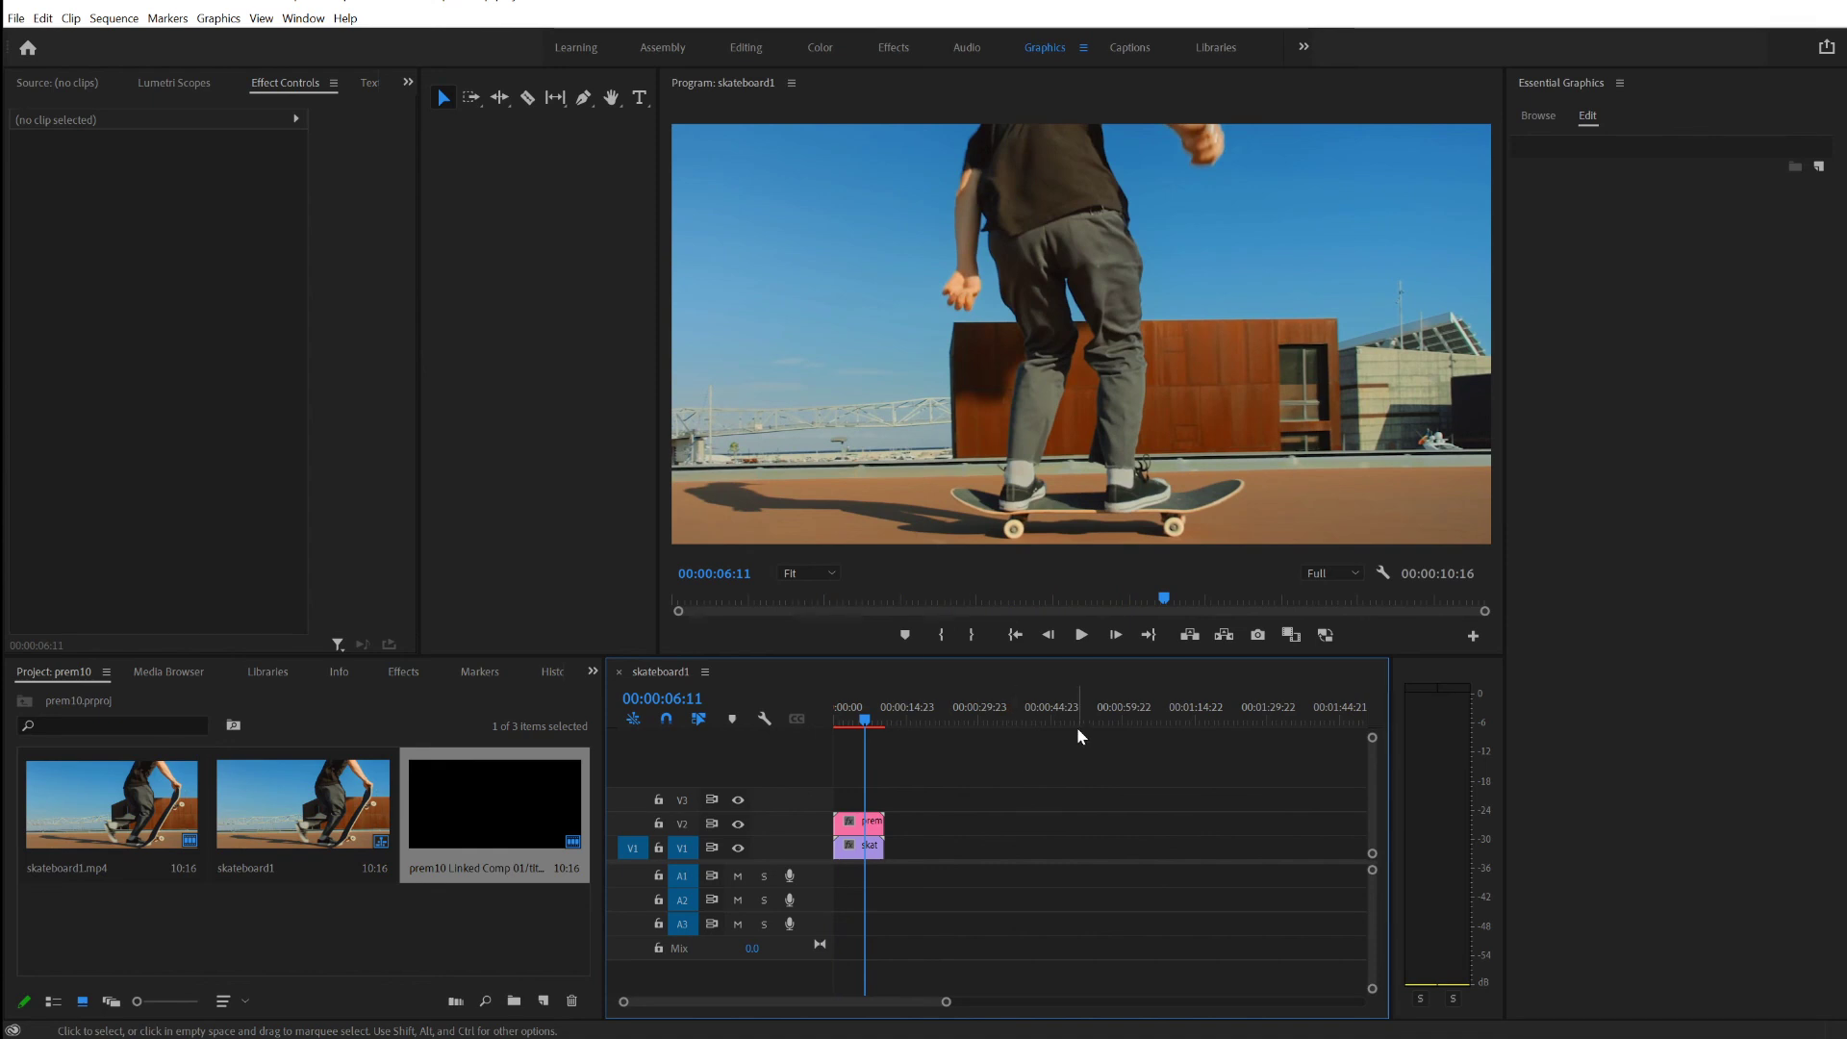